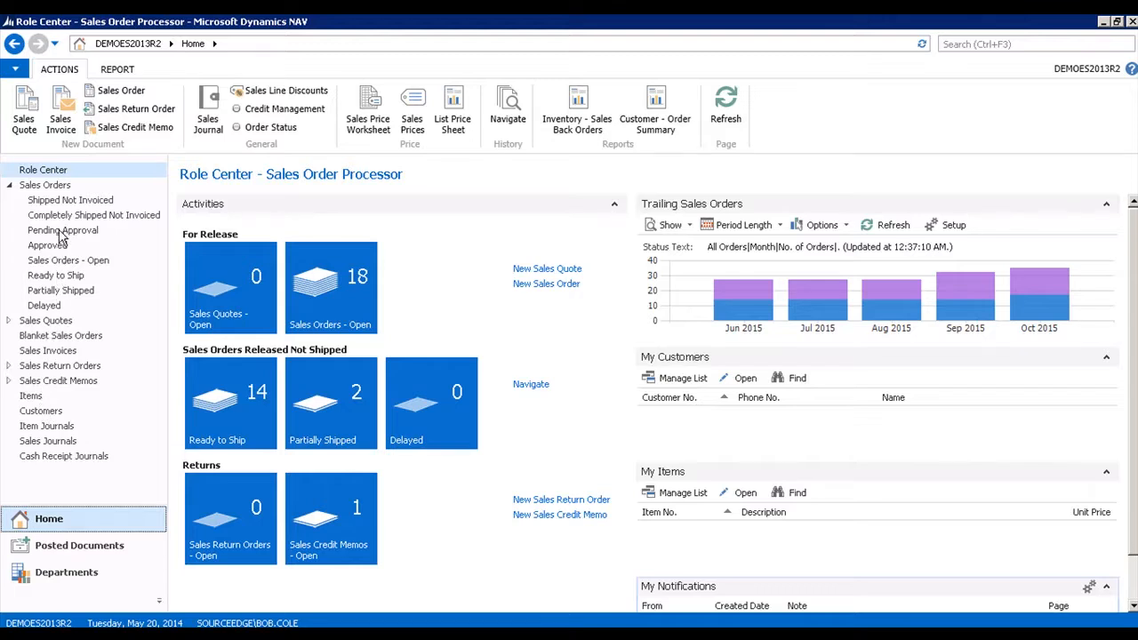
# - Create a new sales order with The Cannon Group PLC as the sell-to customer
pyautogui.click(546, 284)
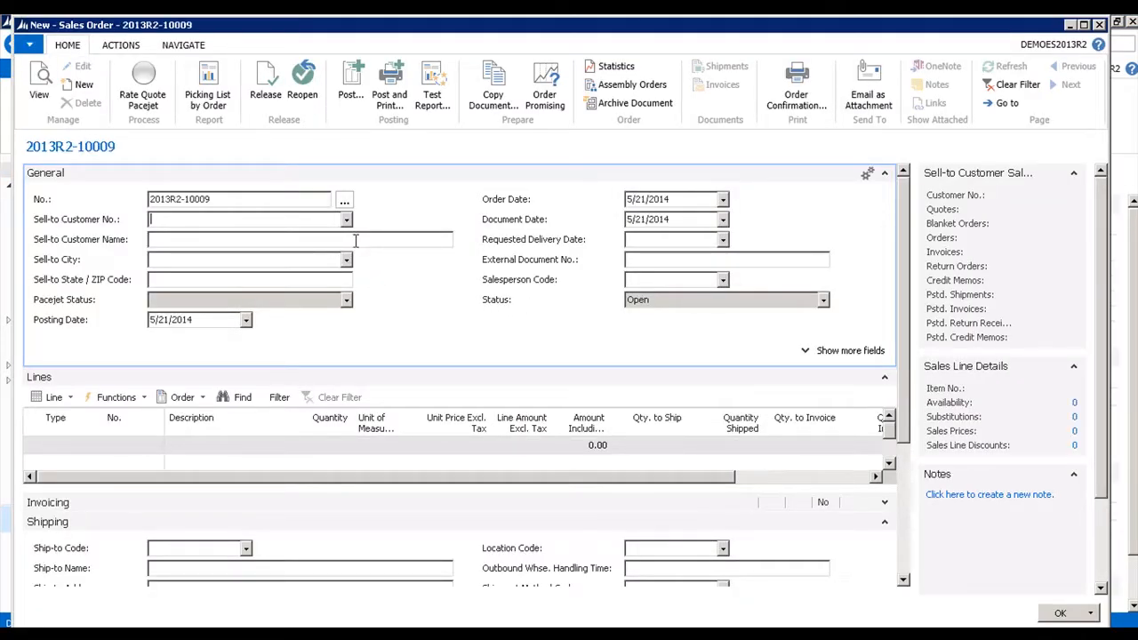
pyautogui.write('10000')
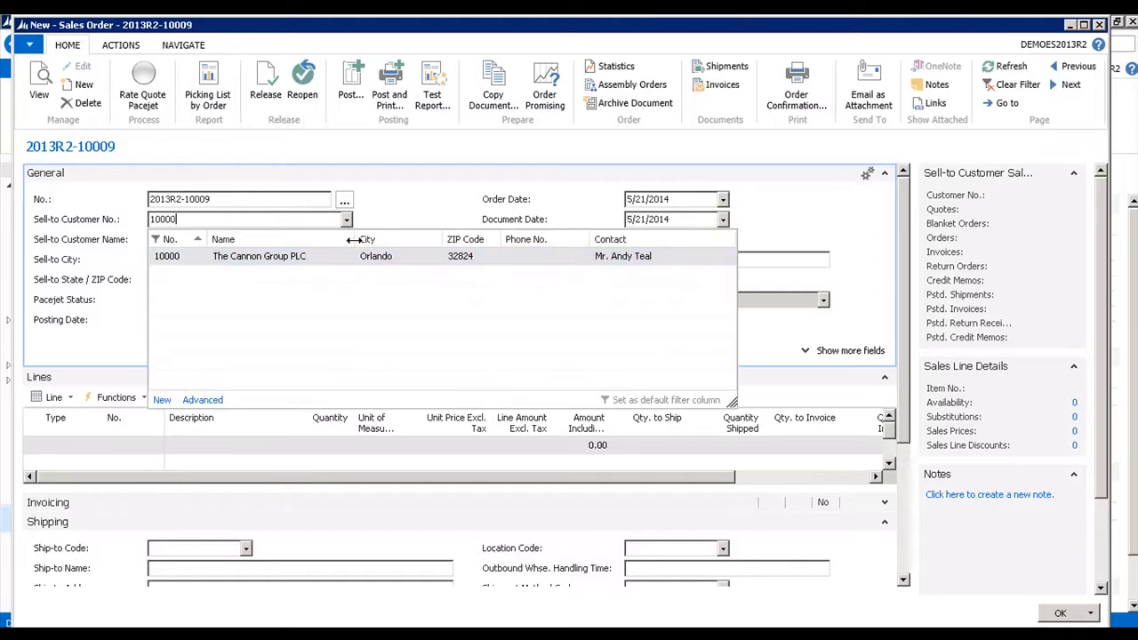
pyautogui.press('Tab')
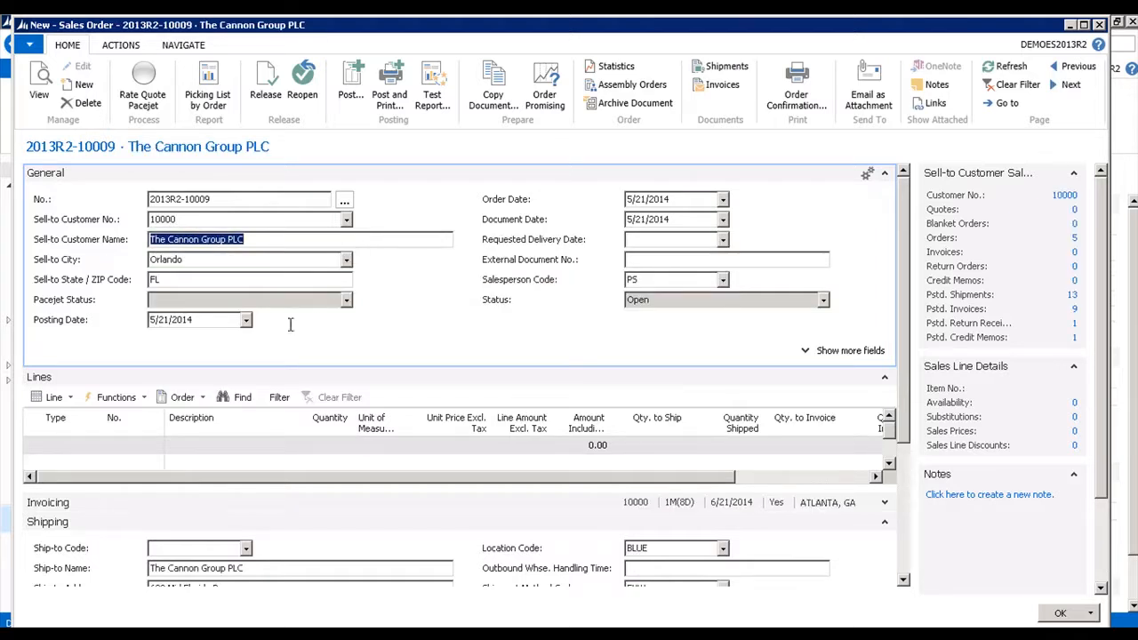
# - Add an Item line for 1968-S, MEXICO Swivel Chair, black, with a quantity of 5
pyautogui.click(51, 444)
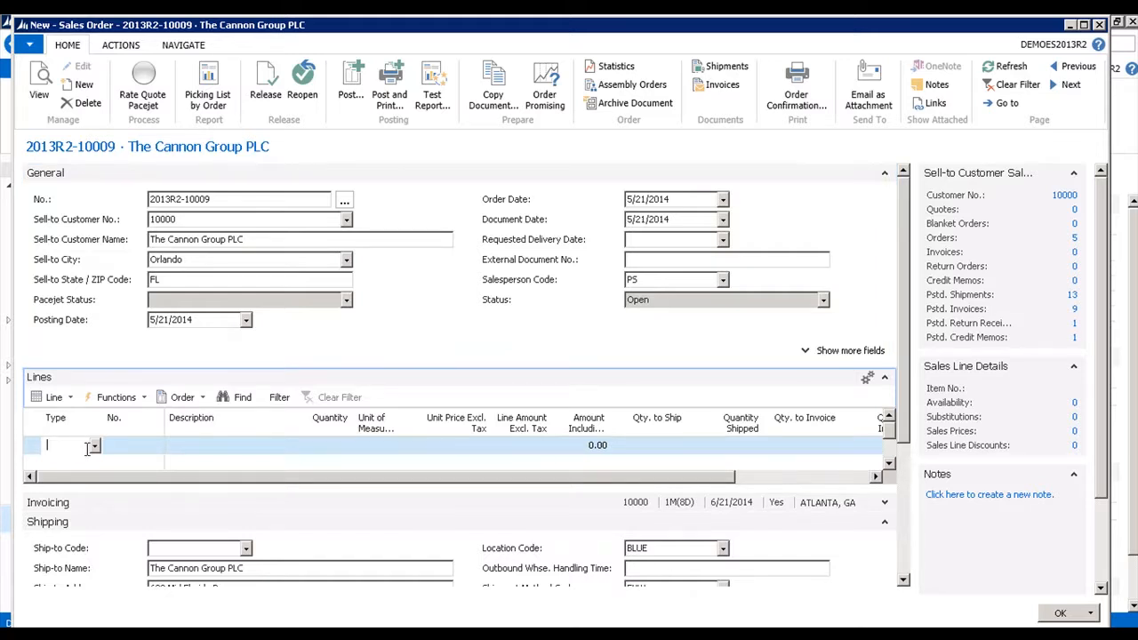
pyautogui.write('i')
pyautogui.press('Tab')
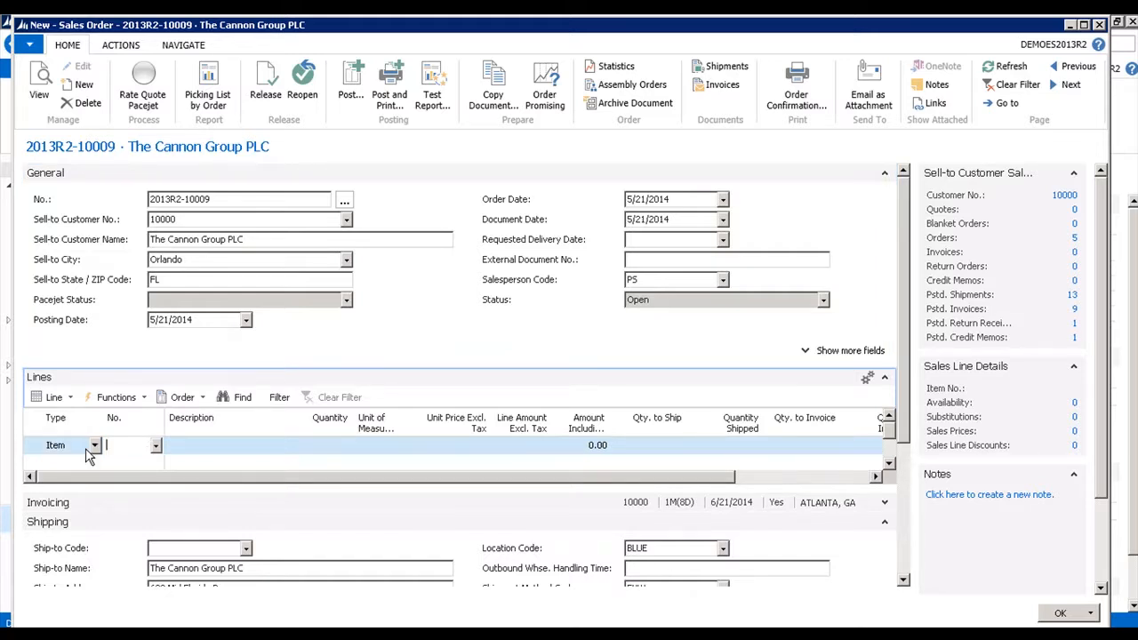
pyautogui.write('1968')
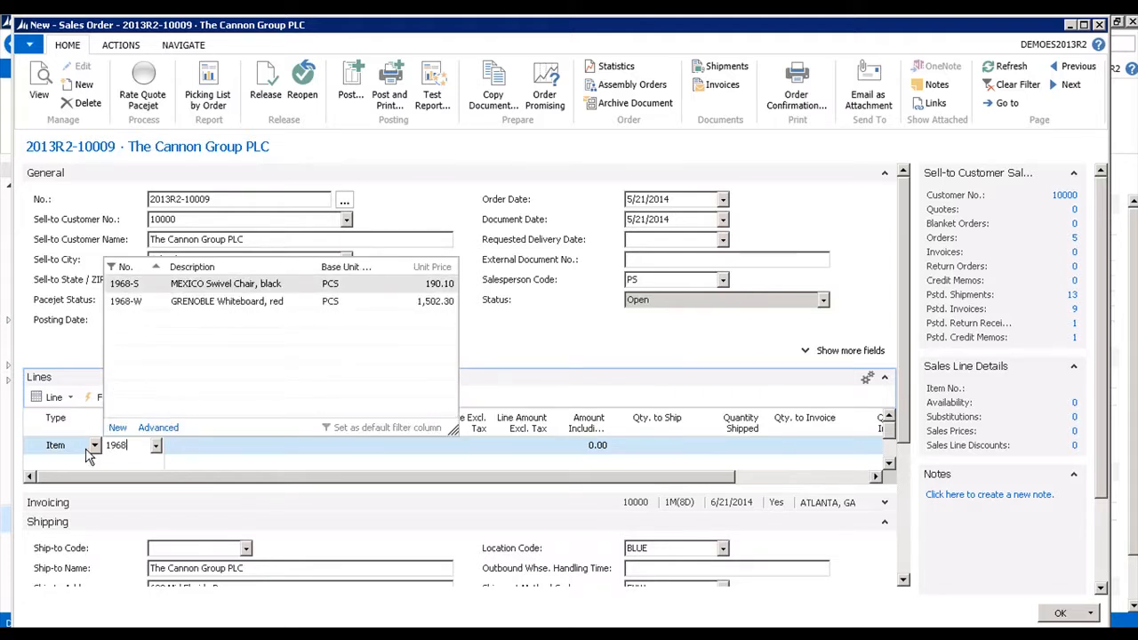
pyautogui.press('Tab')
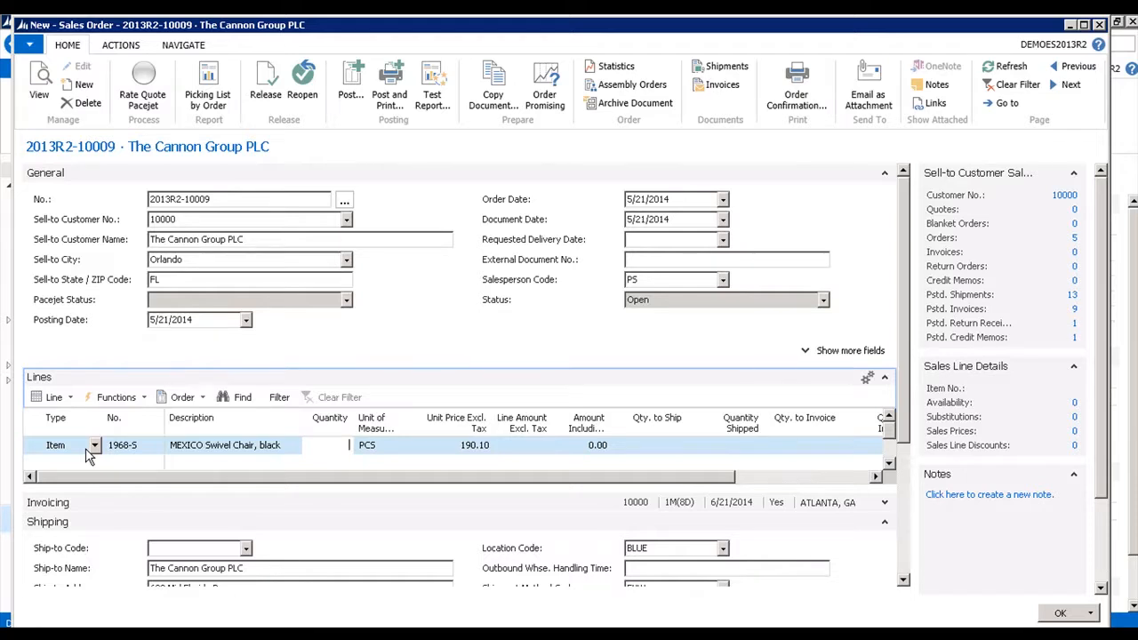
pyautogui.write('5')
pyautogui.press('Down')
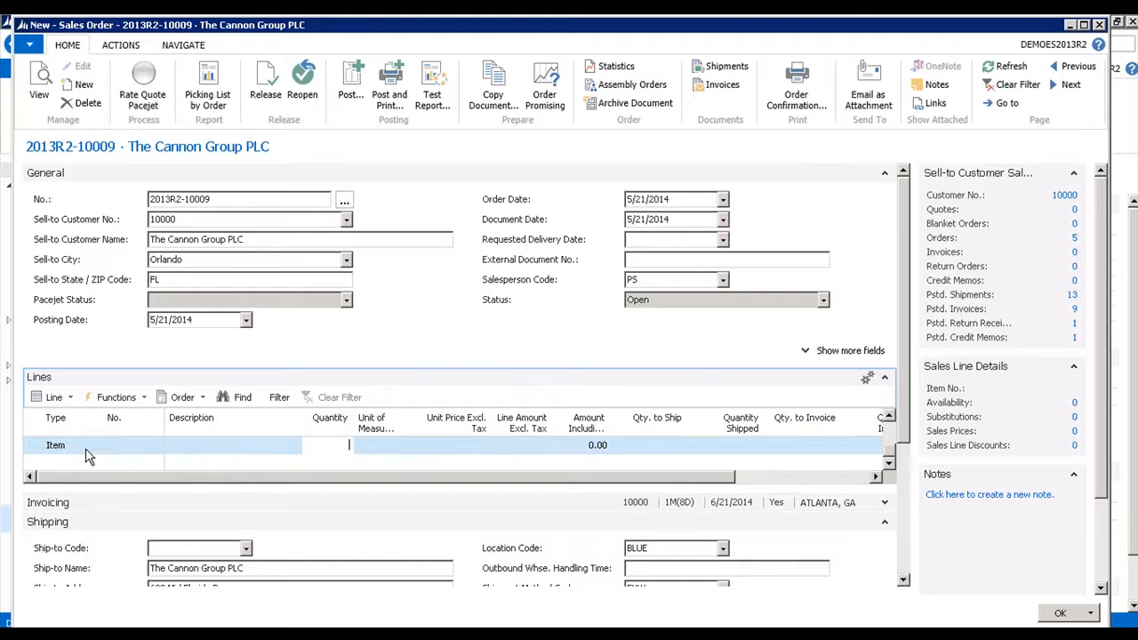
# - Add a second Item line for 1936-S, BERLIN Guest Chair, yellow, with a quantity of 5
pyautogui.click(87, 447)
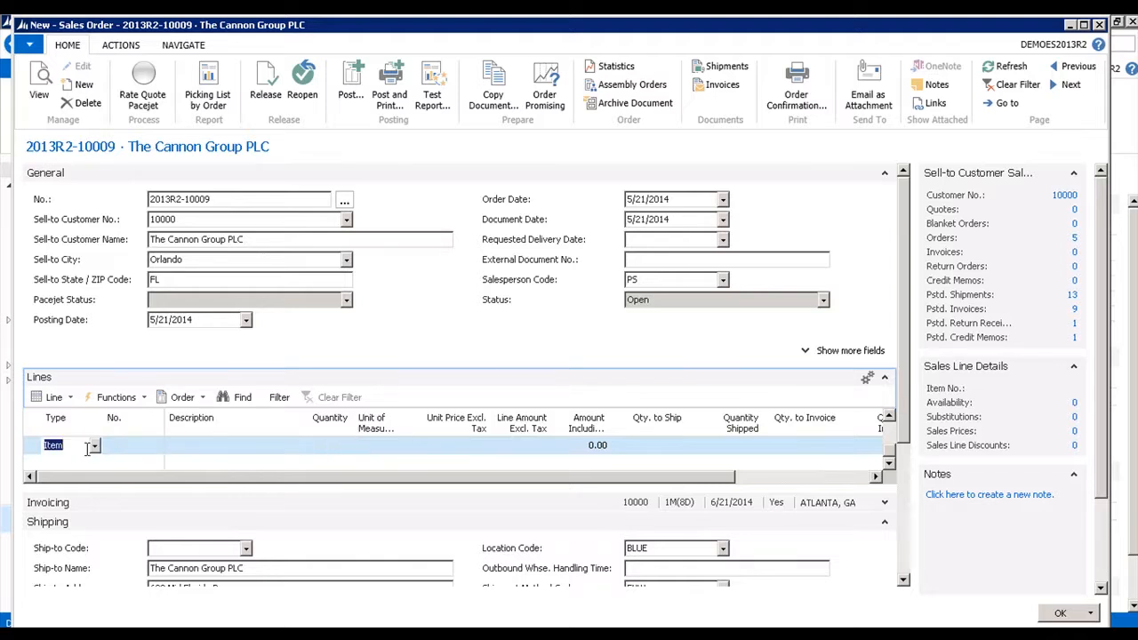
pyautogui.press('Tab')
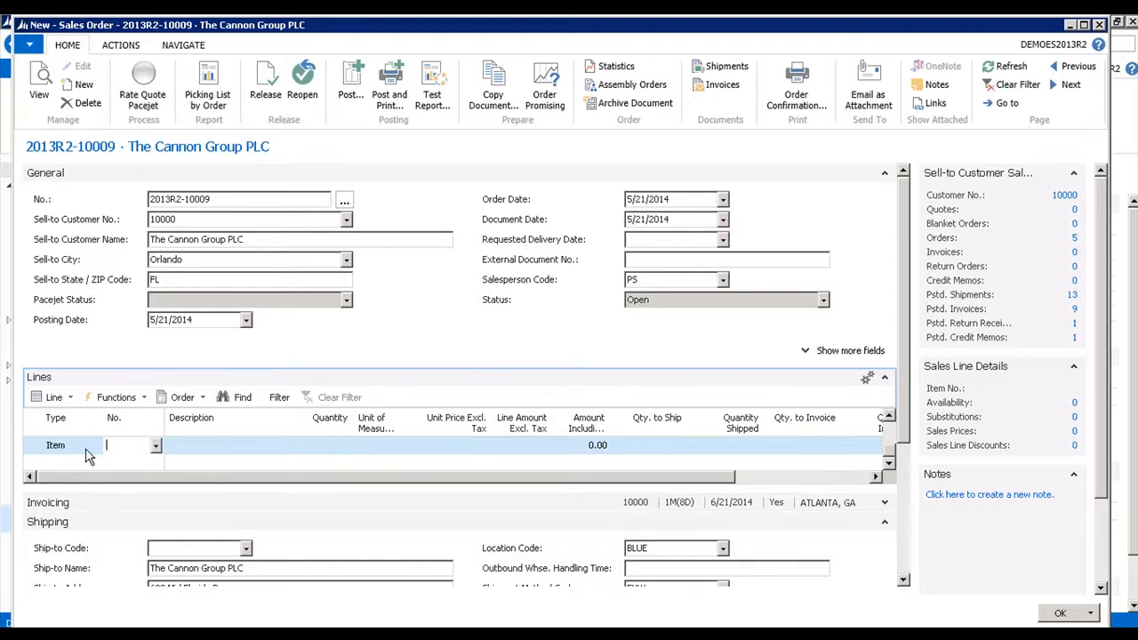
pyautogui.write('19')
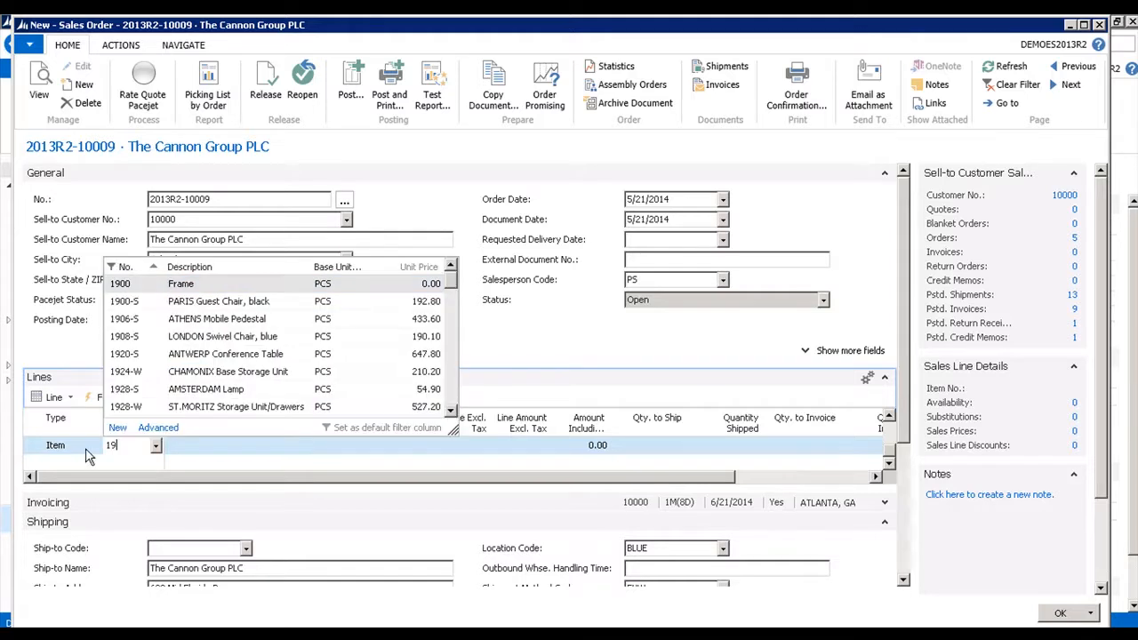
pyautogui.write('3')
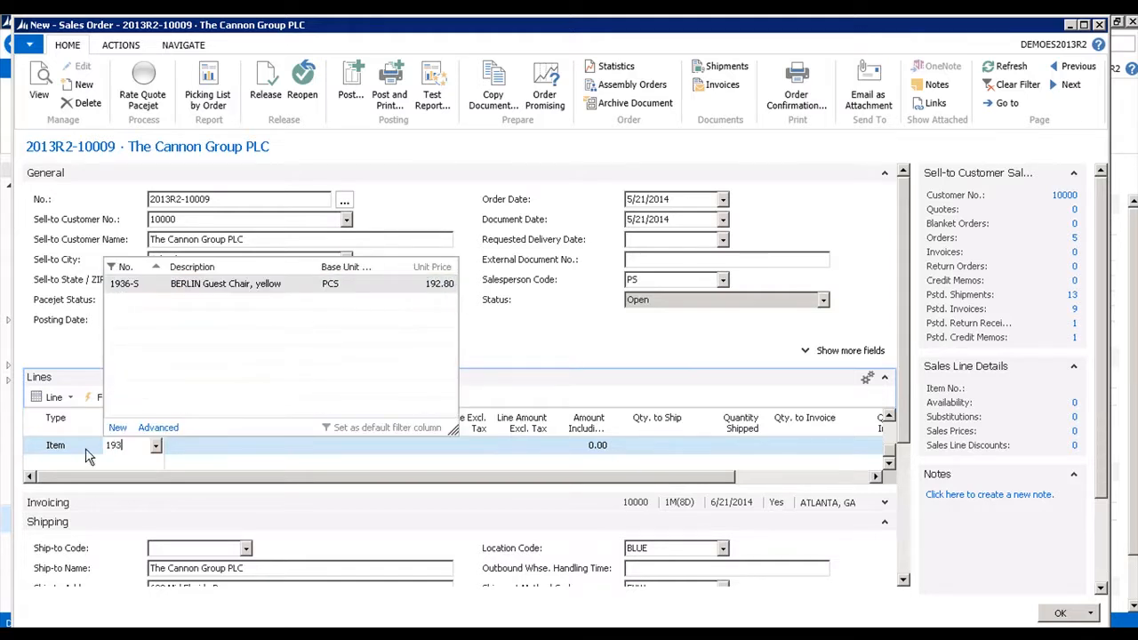
pyautogui.press('Return')
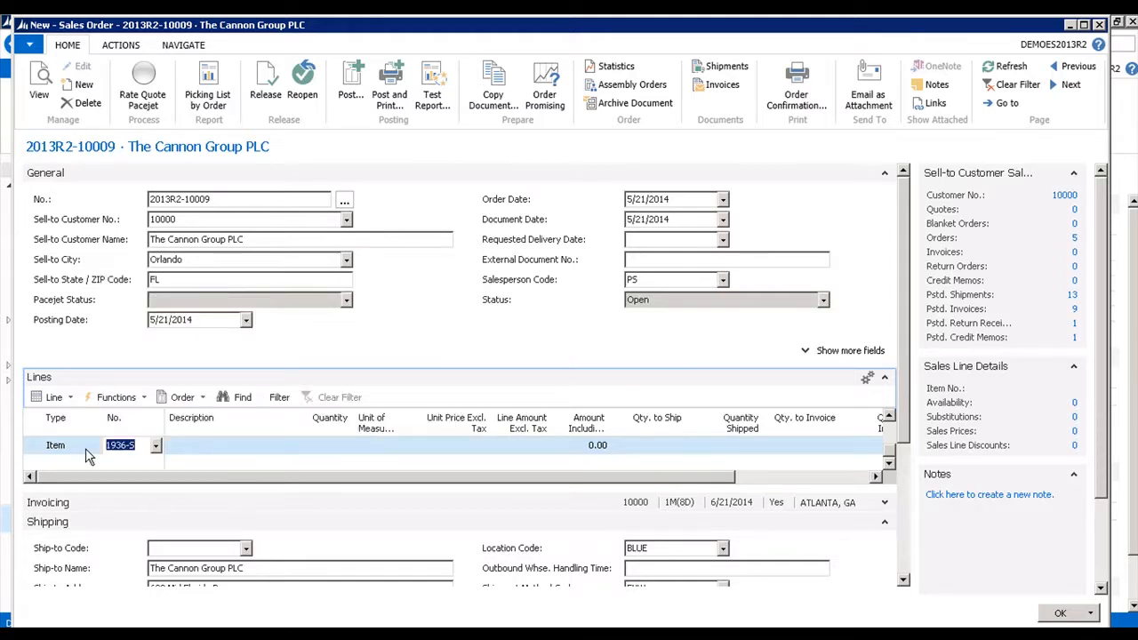
pyautogui.press('Tab')
pyautogui.press('Tab')
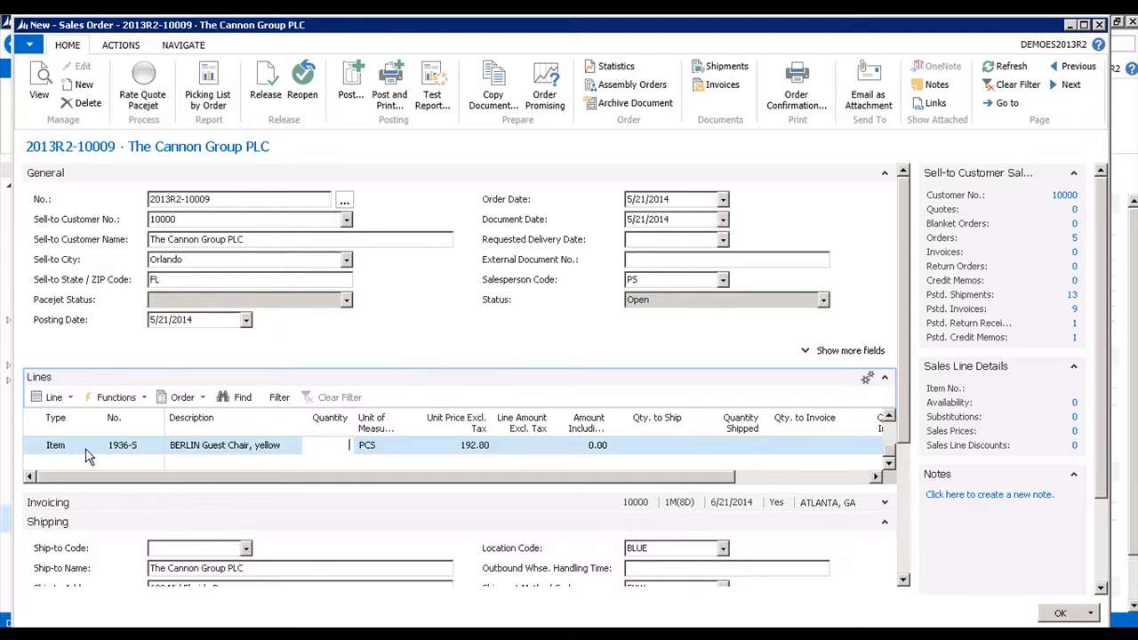
pyautogui.write('5')
pyautogui.press('Down')
# - Add a third order line for item 1992-W, ALBERTVILLE Whiteboard, green, with a quantity of 2
pyautogui.press('Left')
pyautogui.press('Left')
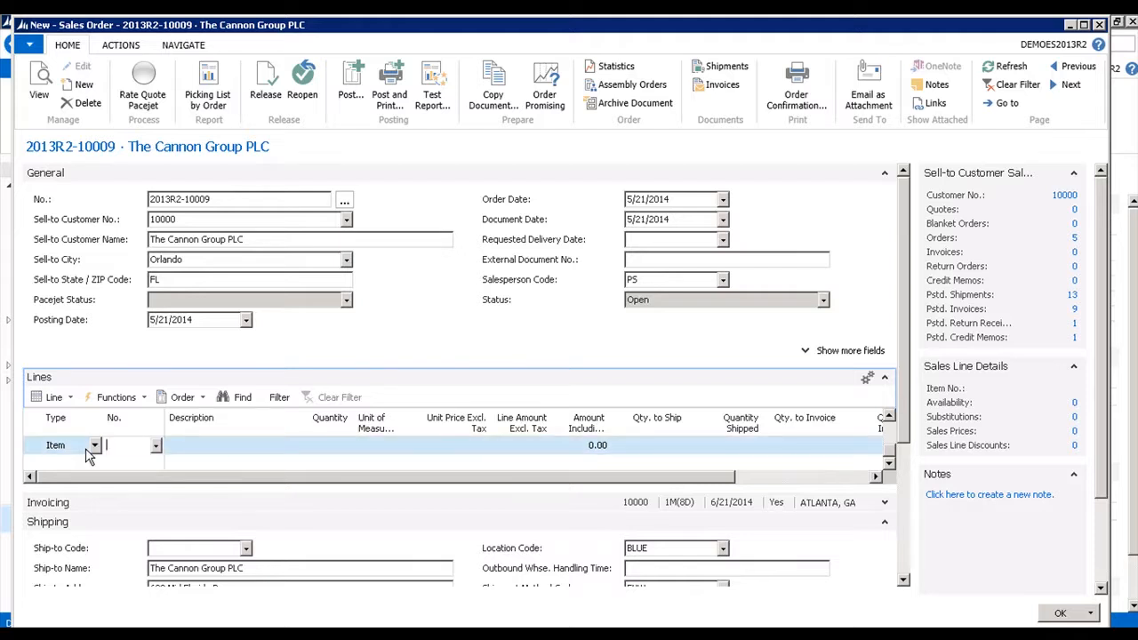
pyautogui.write('199')
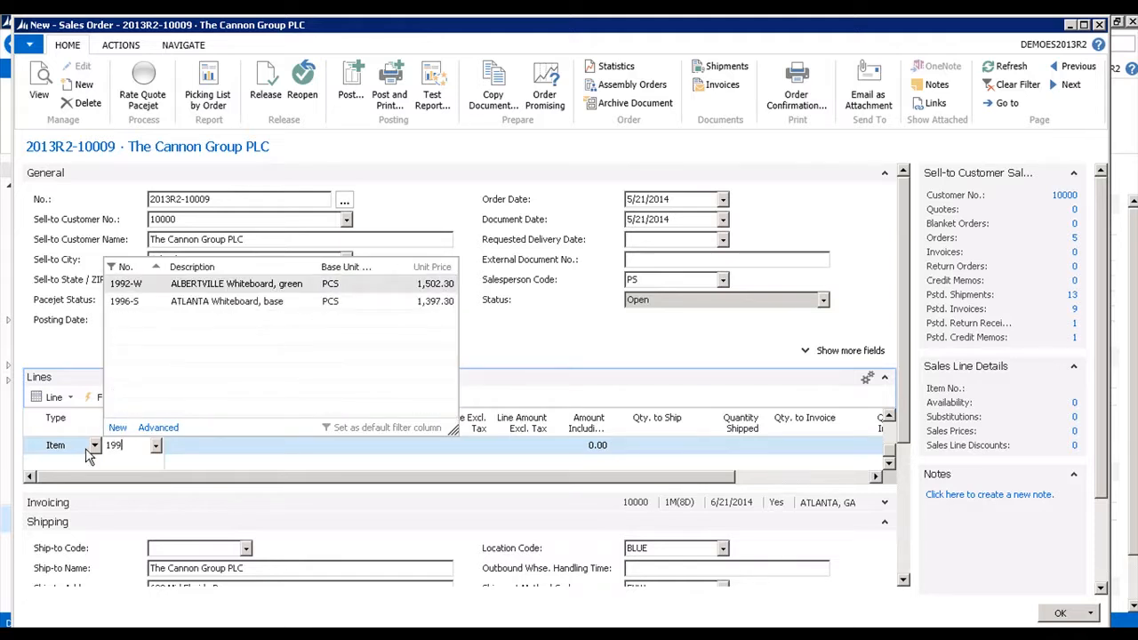
pyautogui.press('Tab')
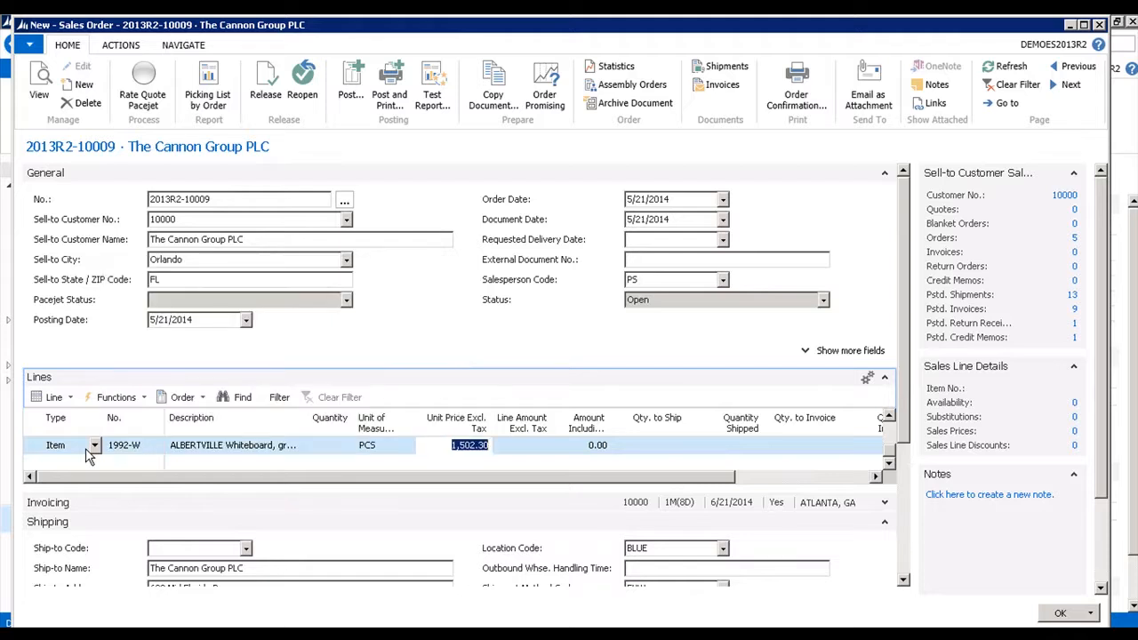
pyautogui.hotkey('shift', 'Tab')
pyautogui.hotkey('shift', 'Tab')
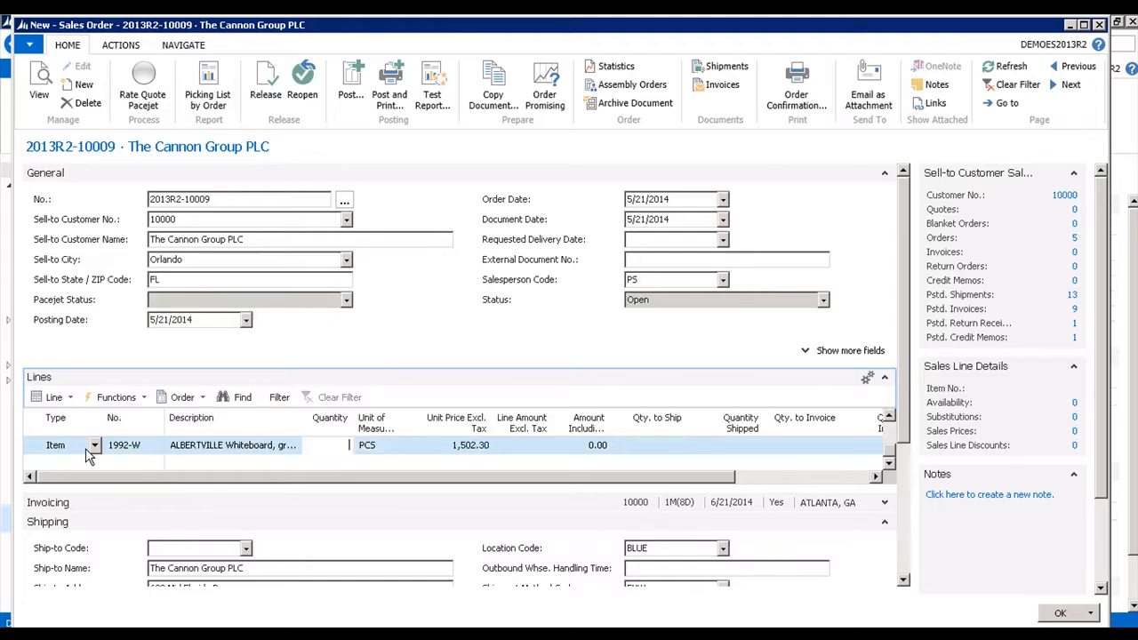
pyautogui.press('Down')
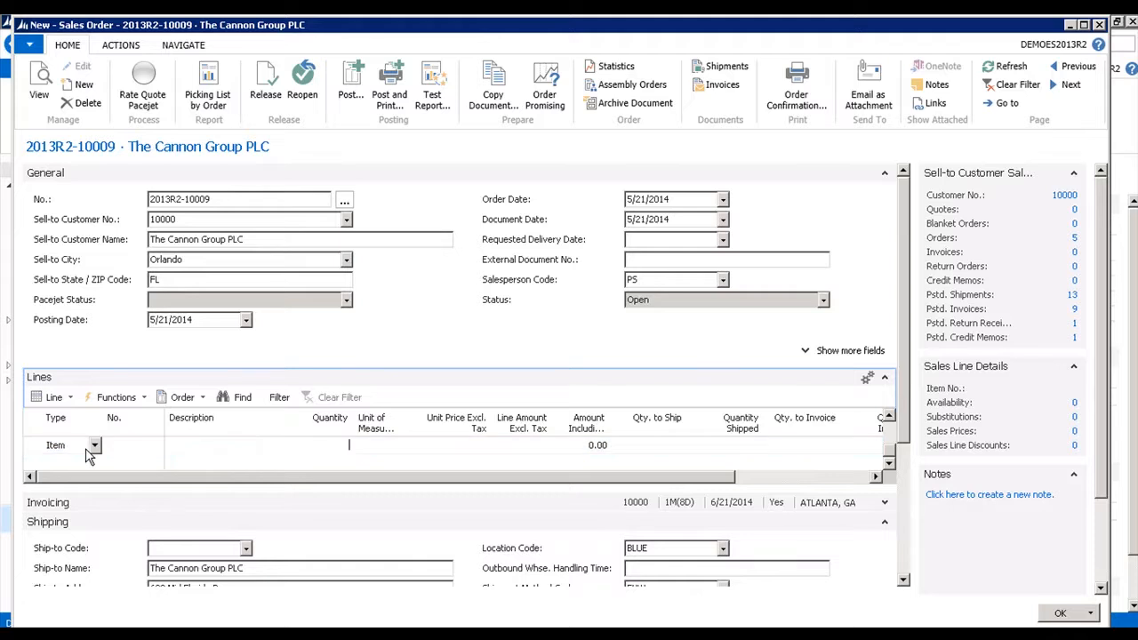
# - Add a fourth order line for item 1976-W, INNSBRUCK Storage Unit/W.Door, with quantity 4, and accept recording it despite insufficient inventory
pyautogui.hotkey('shift', 'Tab')
pyautogui.hotkey('shift', 'Tab')
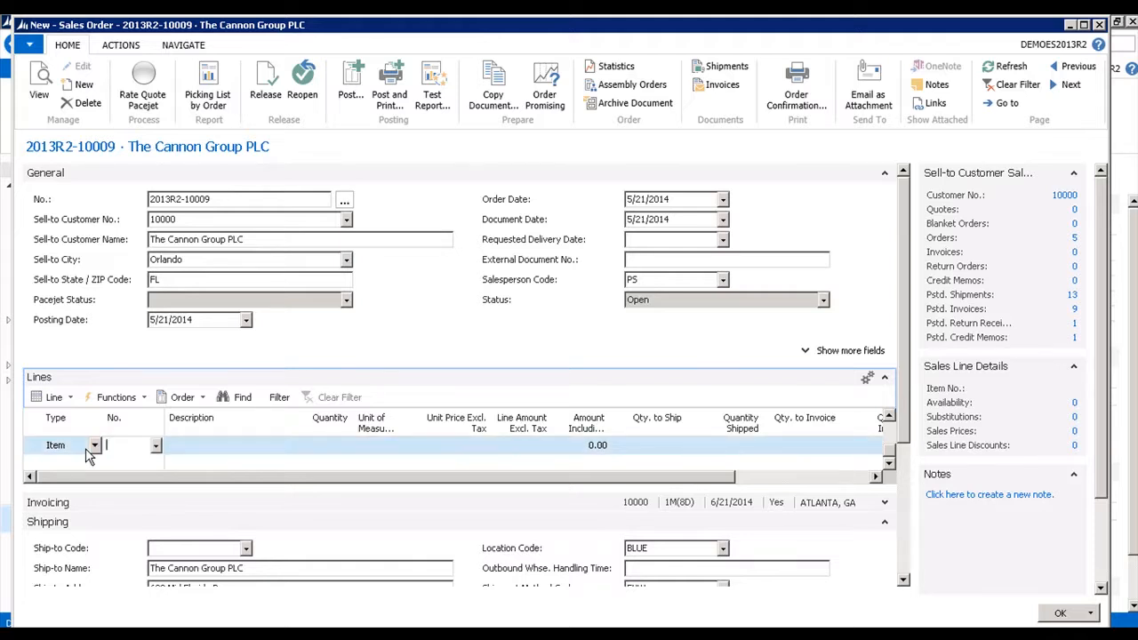
pyautogui.write('197')
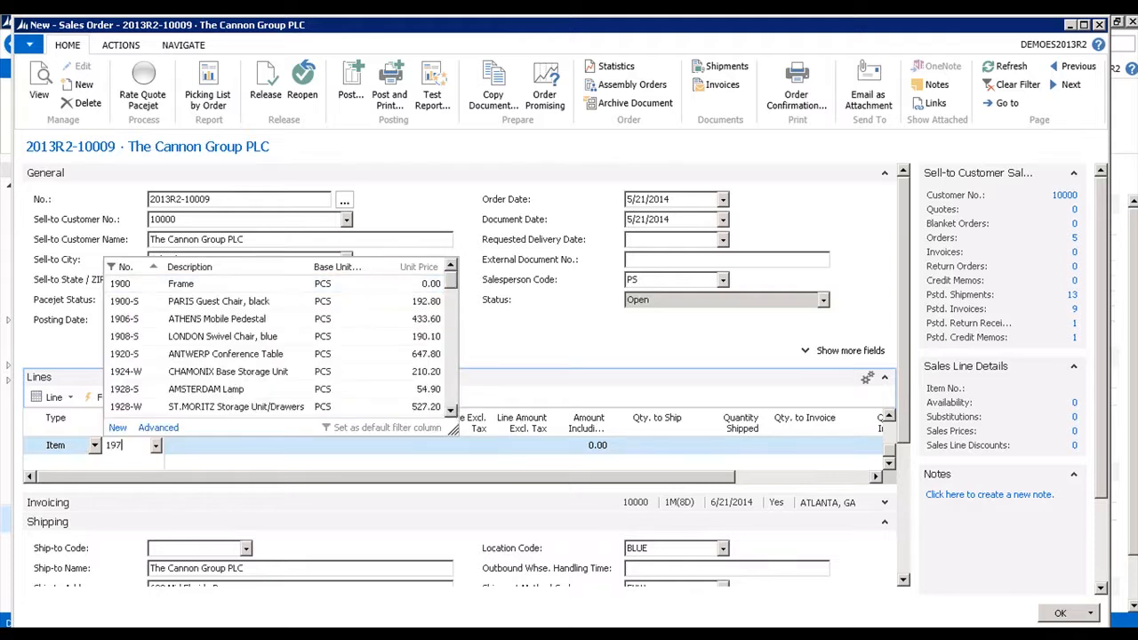
pyautogui.press('Down')
pyautogui.press('Down')
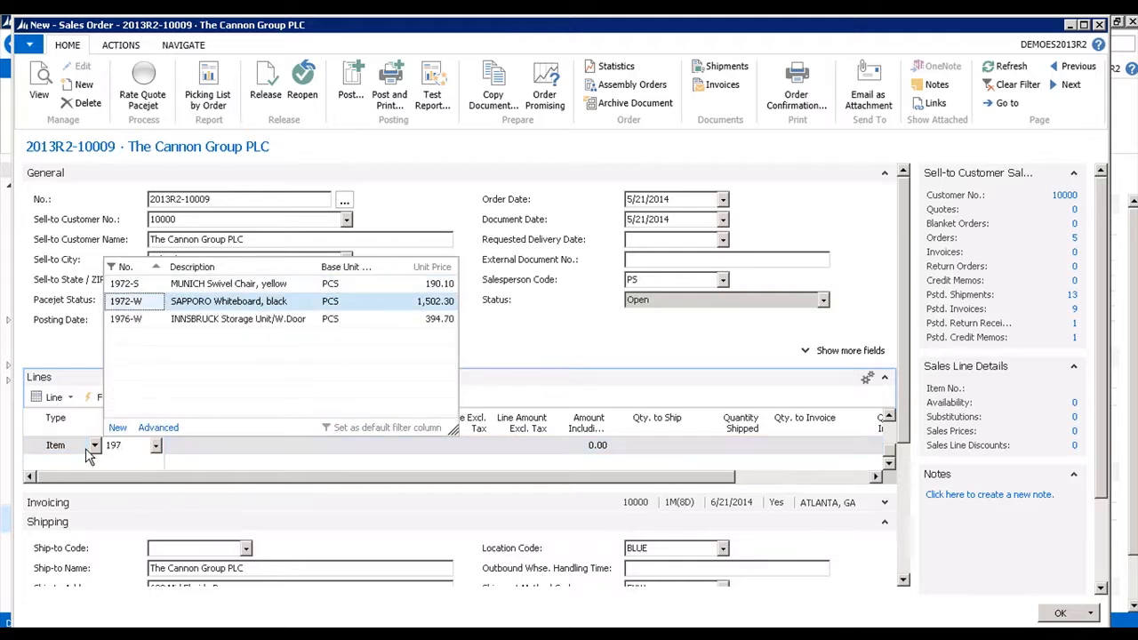
pyautogui.press('Down')
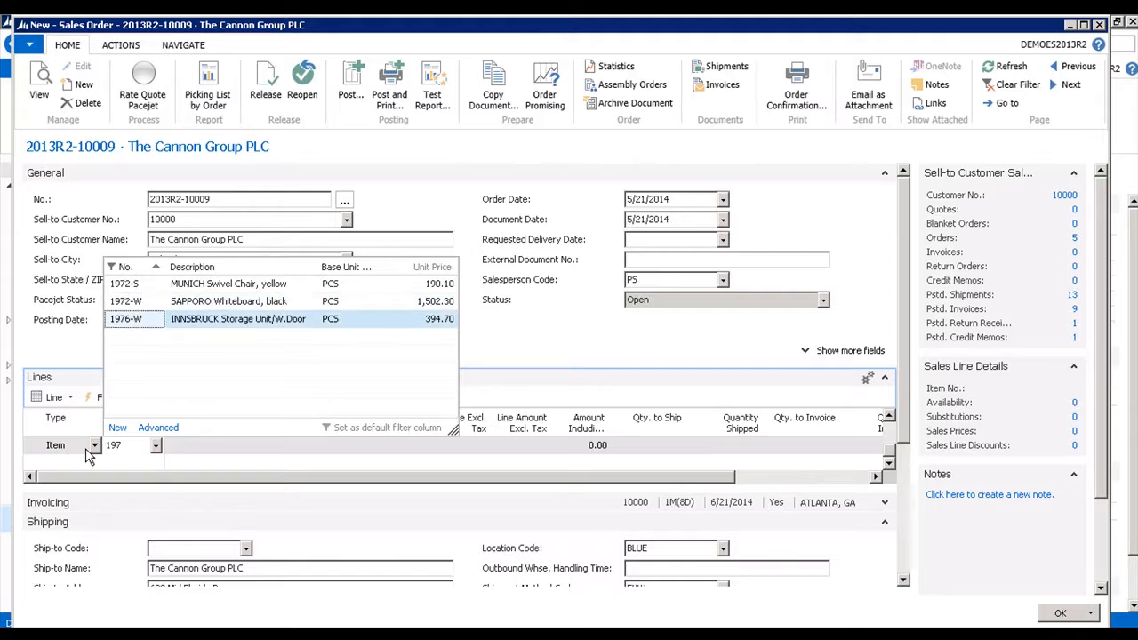
pyautogui.press('Return')
pyautogui.press('Tab')
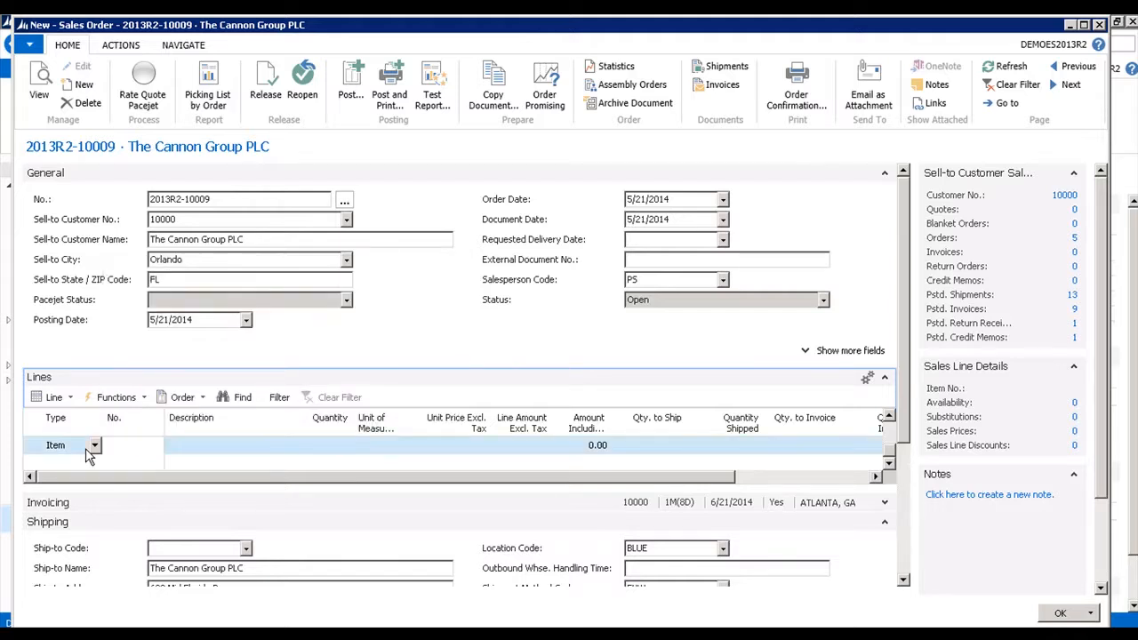
pyautogui.press('Tab')
pyautogui.write('4')
pyautogui.press('Tab')
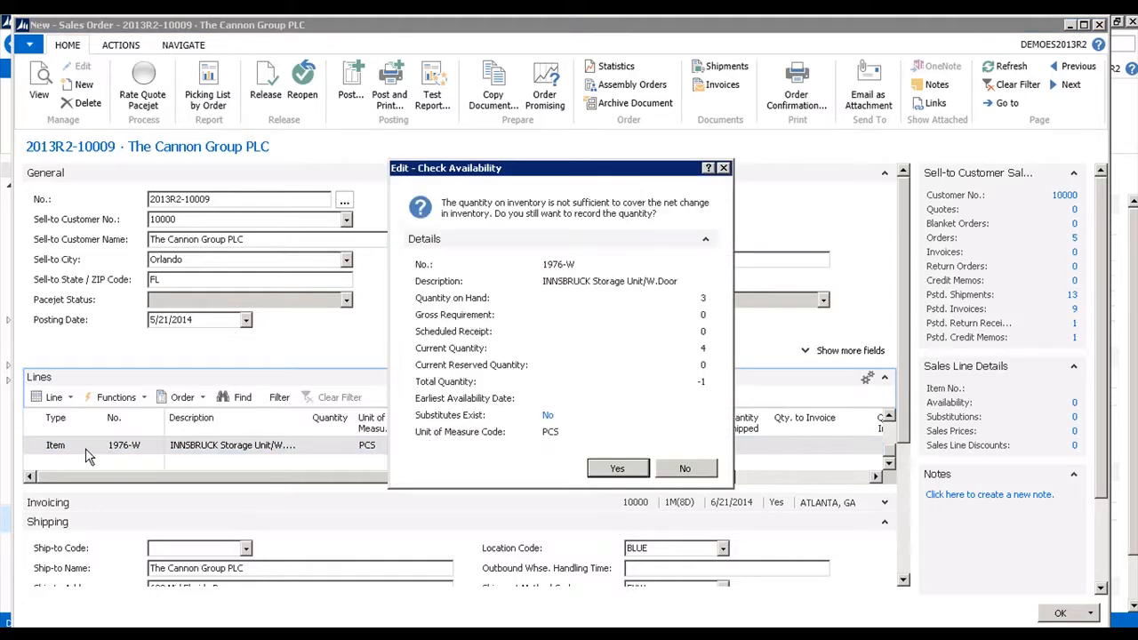
pyautogui.click(617, 467)
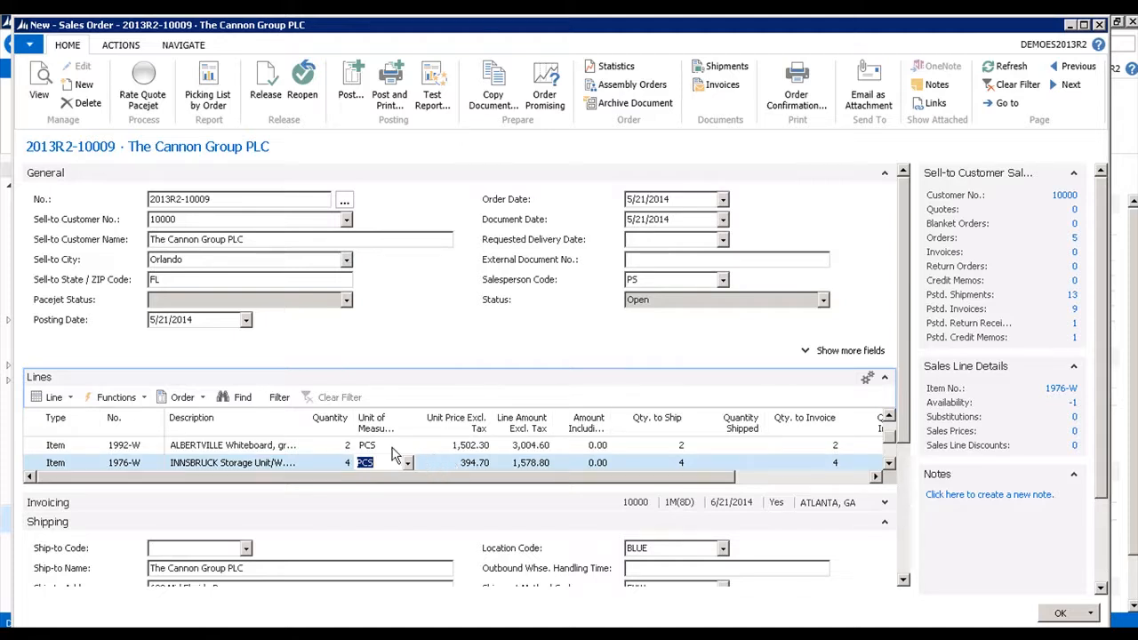
# - Release the sales order and switch to the Packing Screen window
pyautogui.click(272, 89)
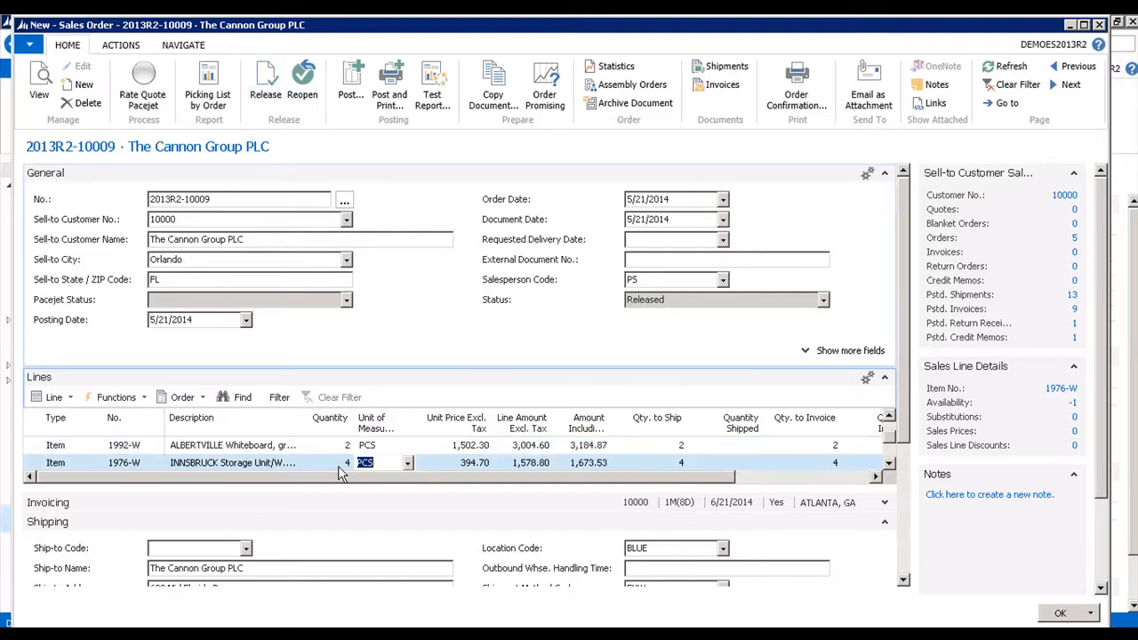
pyautogui.click(210, 634)
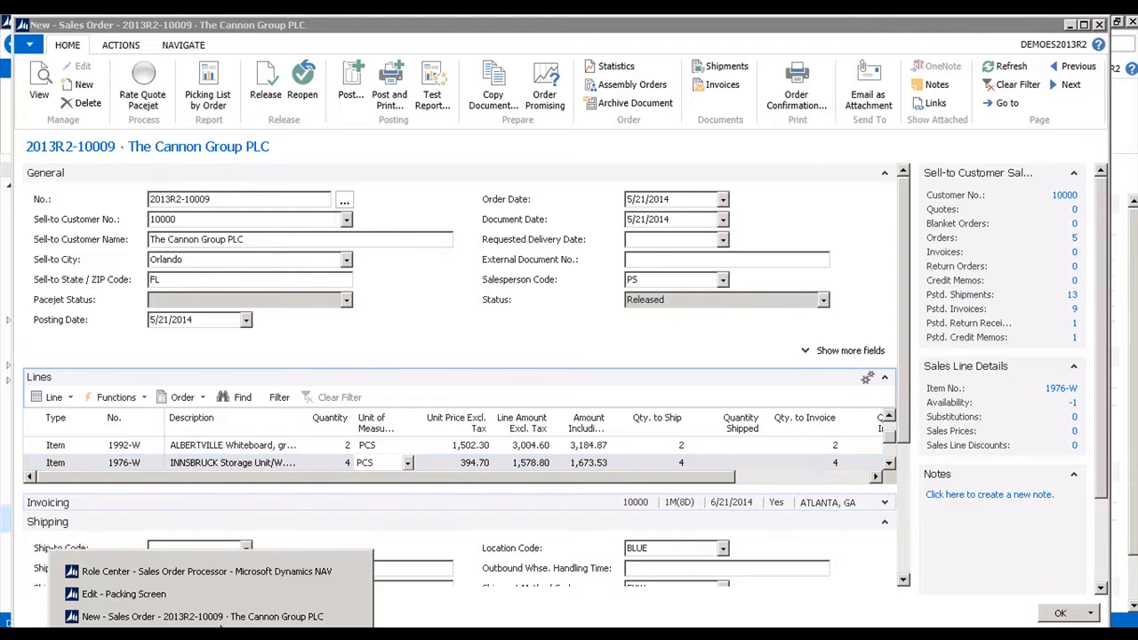
pyautogui.click(142, 597)
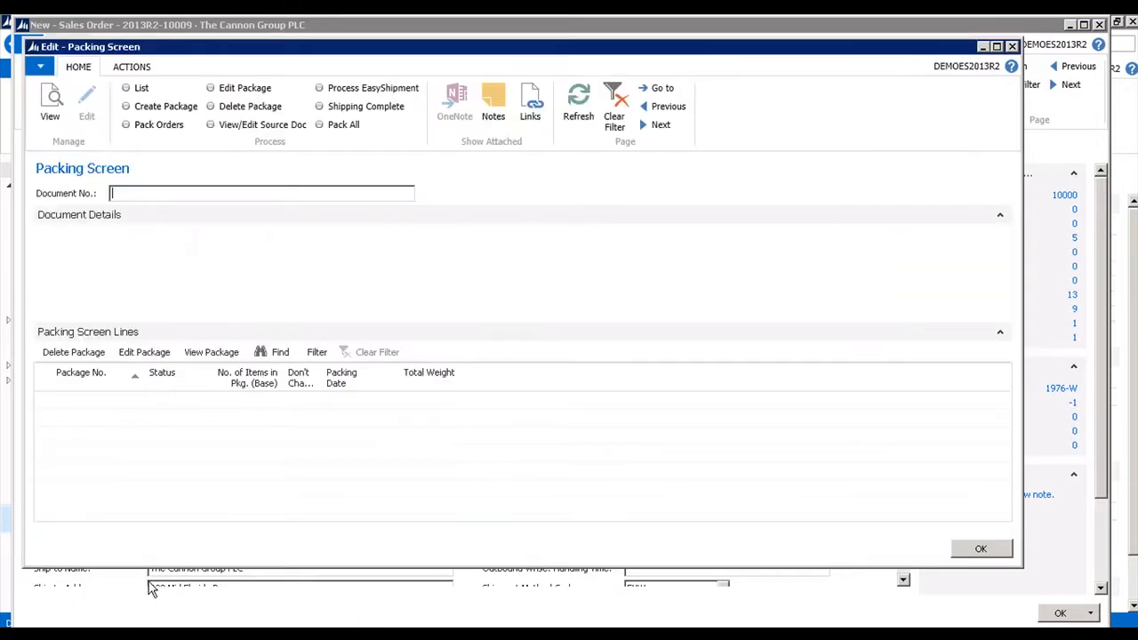
# - Load the newly released sales order into the Packing Screen from the document list
pyautogui.click(141, 88)
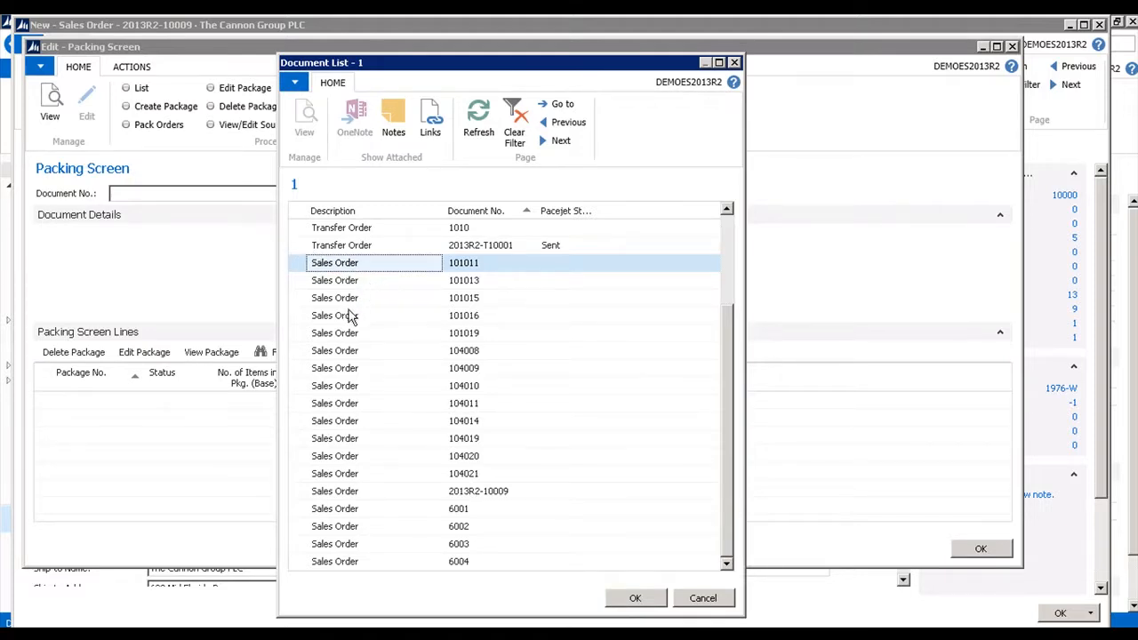
pyautogui.click(359, 491)
pyautogui.click(629, 598)
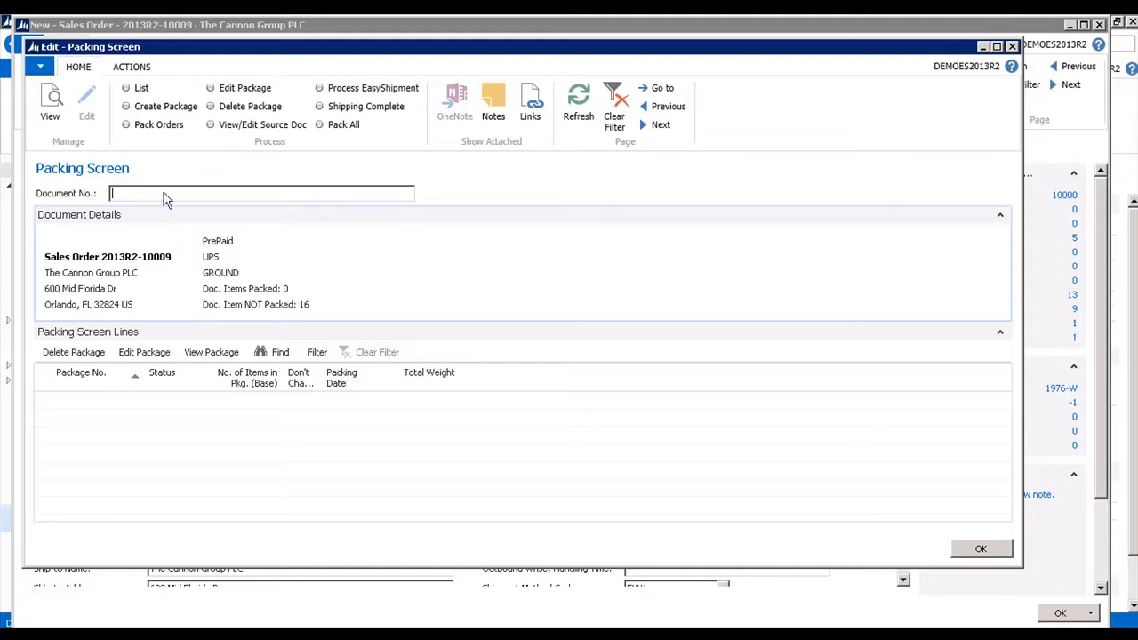
# - Start packing the loaded sales order and mark all four items for packing in its item list
pyautogui.click(153, 126)
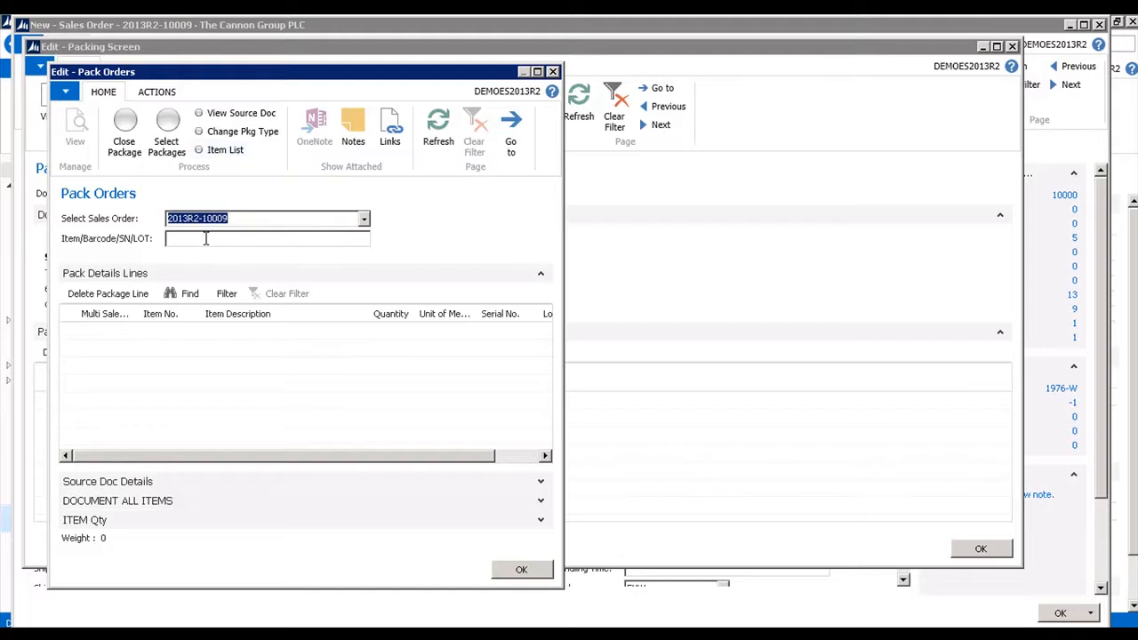
pyautogui.click(234, 150)
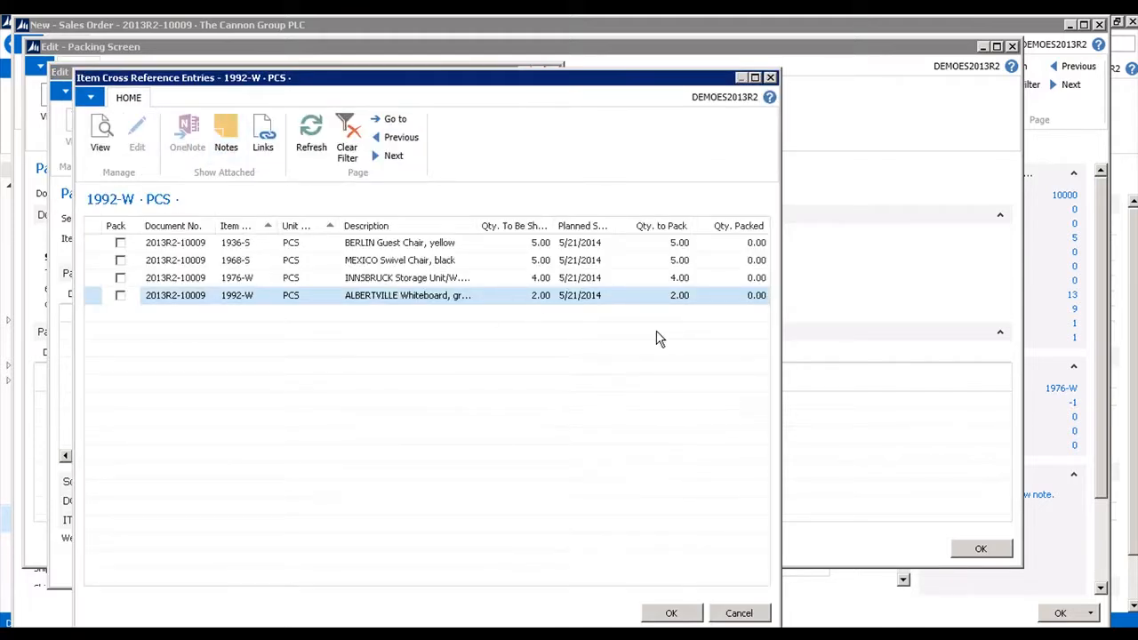
pyautogui.click(121, 244)
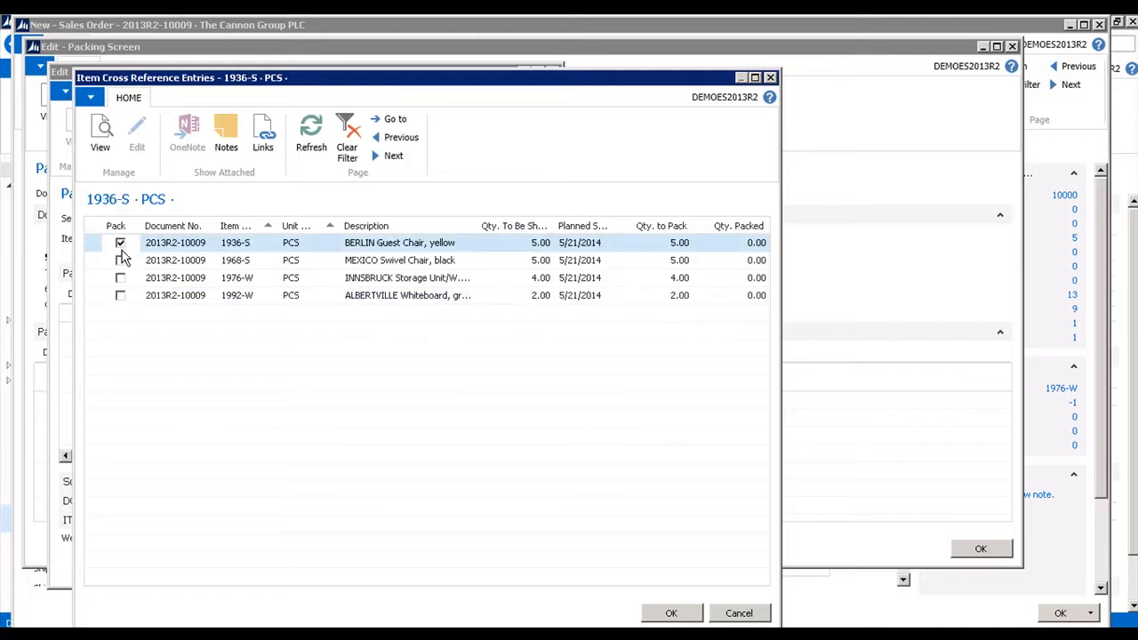
pyautogui.click(121, 260)
pyautogui.click(122, 281)
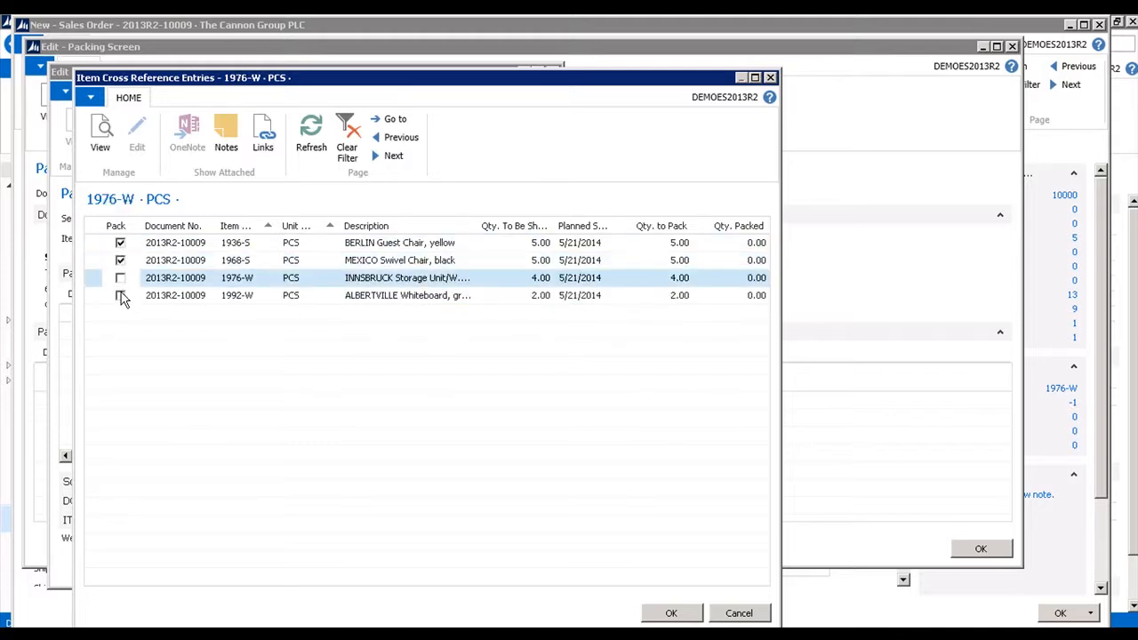
pyautogui.click(120, 297)
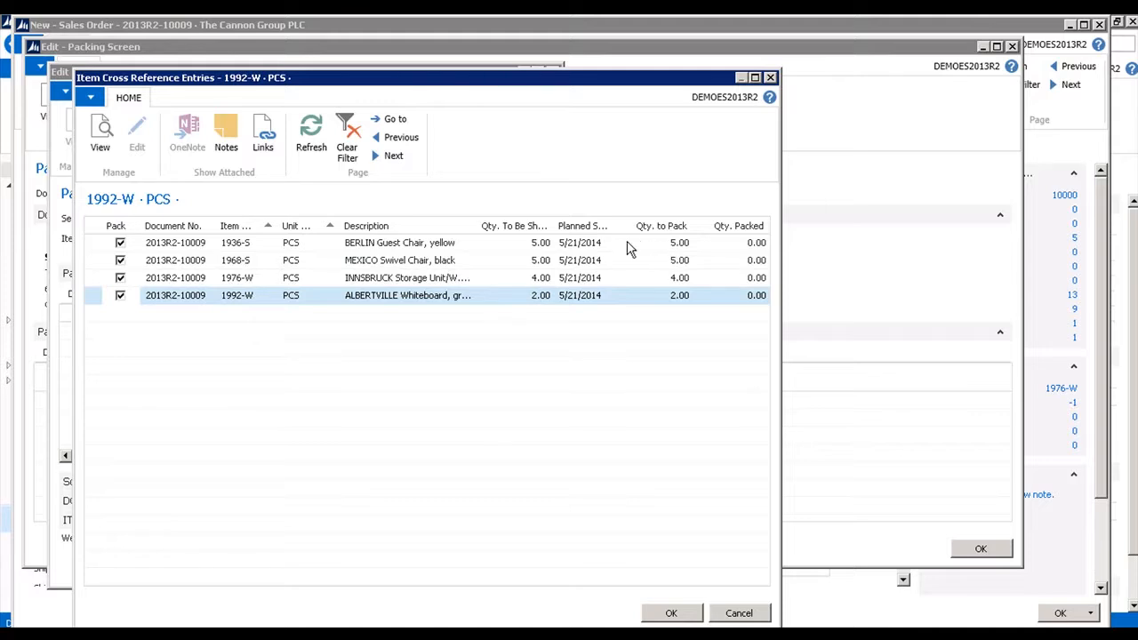
# - Set the quantity to pack for item 1936-S, BERLIN Guest Chair, to 4 and add the marked items to the pack details
pyautogui.click(667, 243)
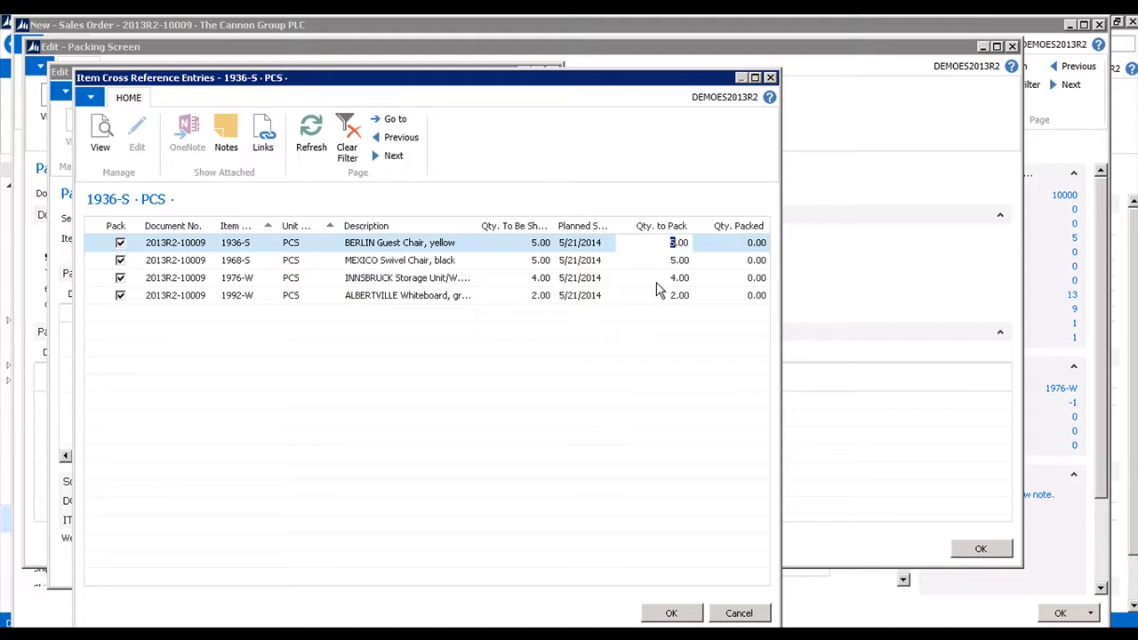
pyautogui.write('4')
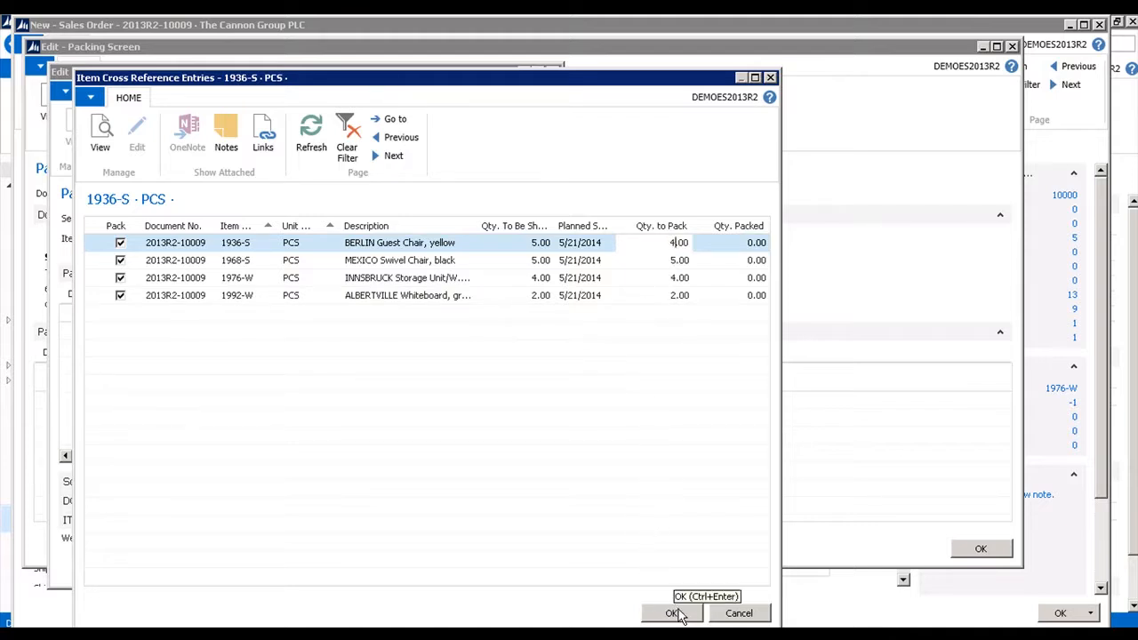
pyautogui.click(673, 614)
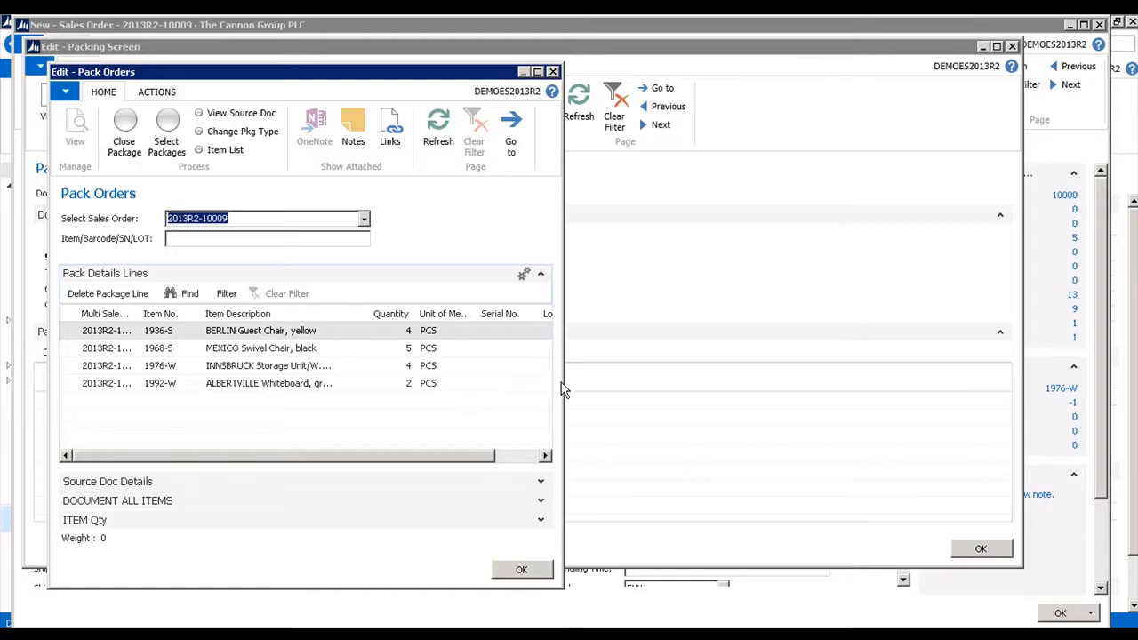
pyautogui.moveTo(562, 382); pyautogui.dragTo(662, 381)
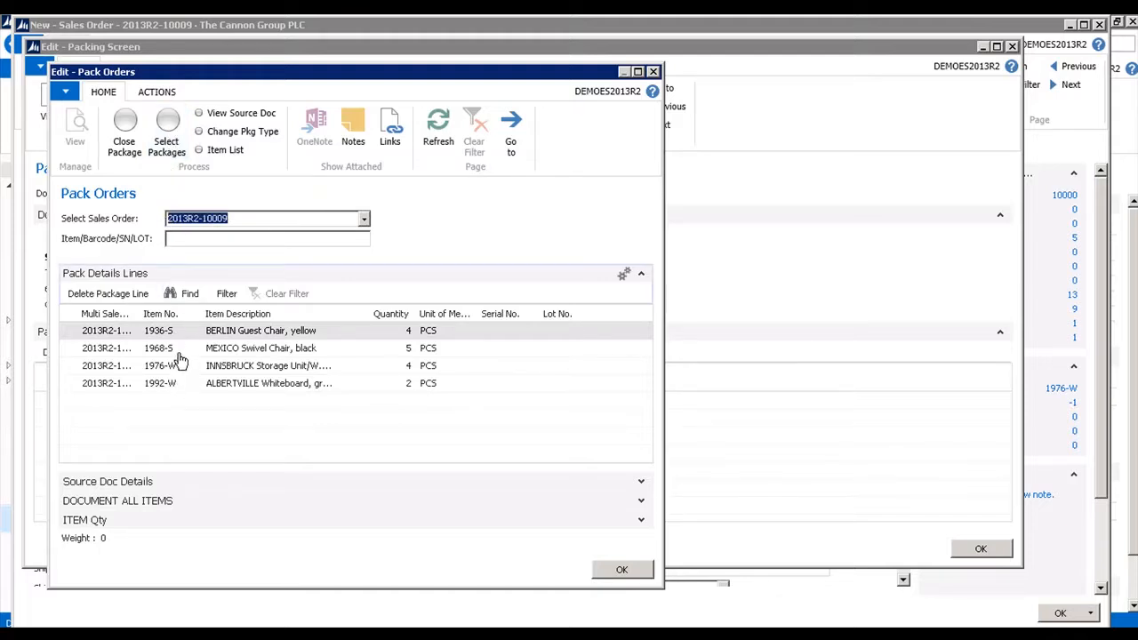
# - Start a package selection line with package quantity 3, weight 20, length 20 and width 15, leaving the package type blank
pyautogui.click(174, 144)
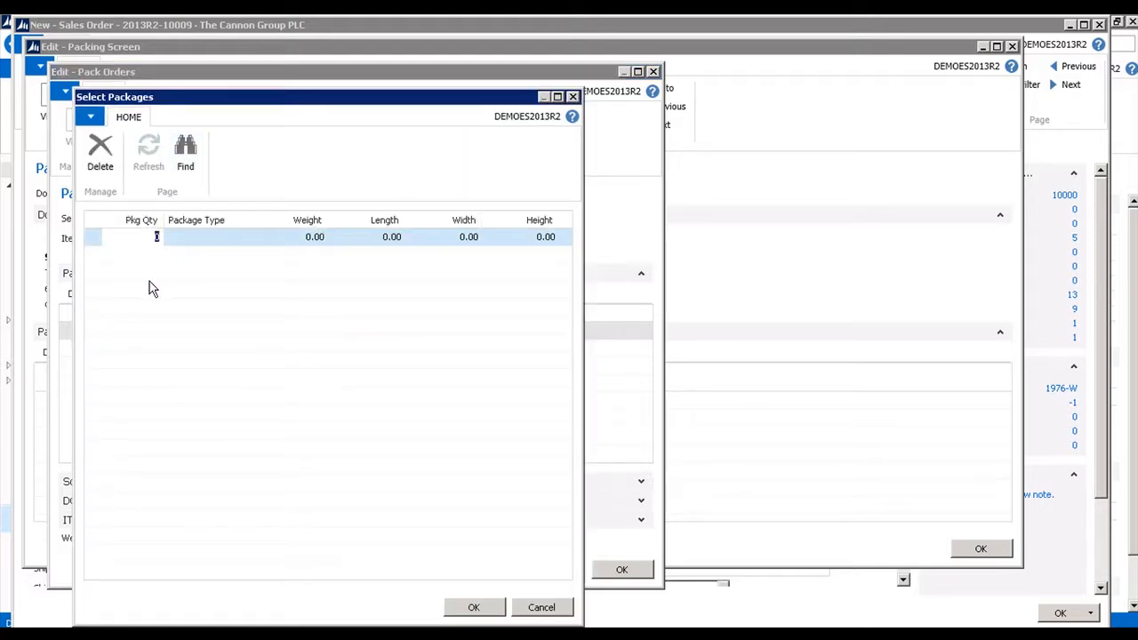
pyautogui.write('3')
pyautogui.press('Tab')
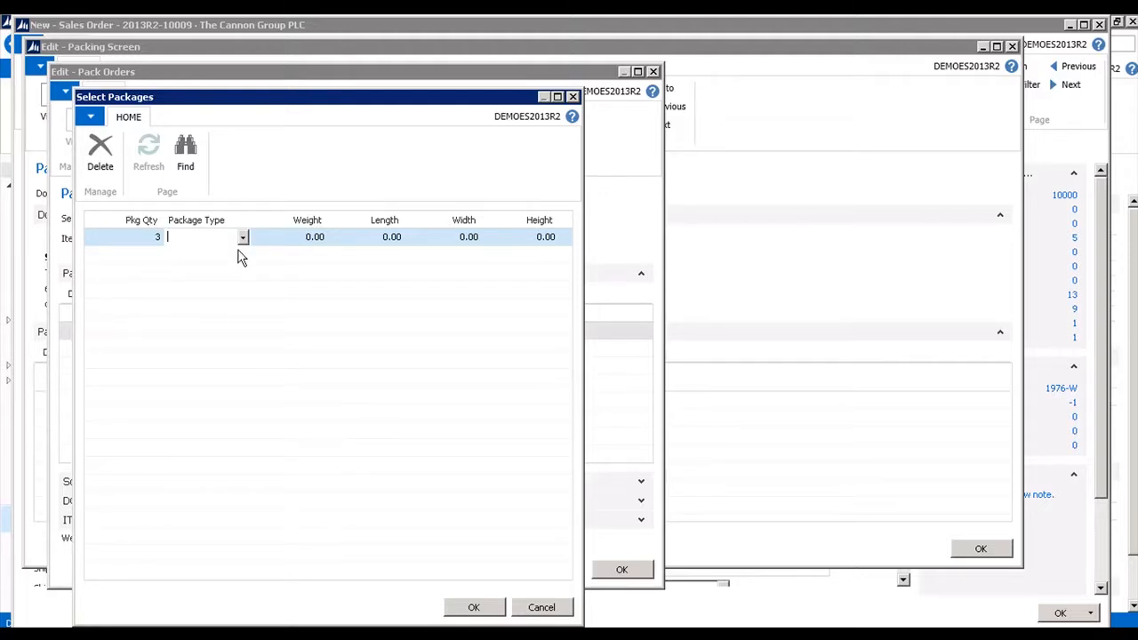
pyautogui.click(242, 237)
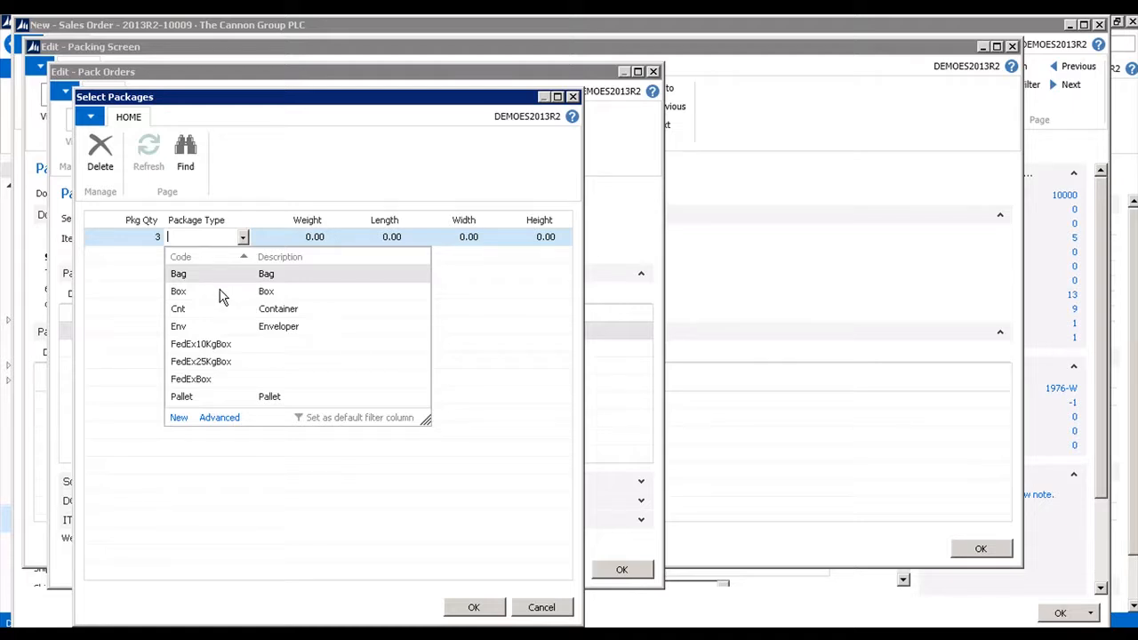
pyautogui.click(312, 238)
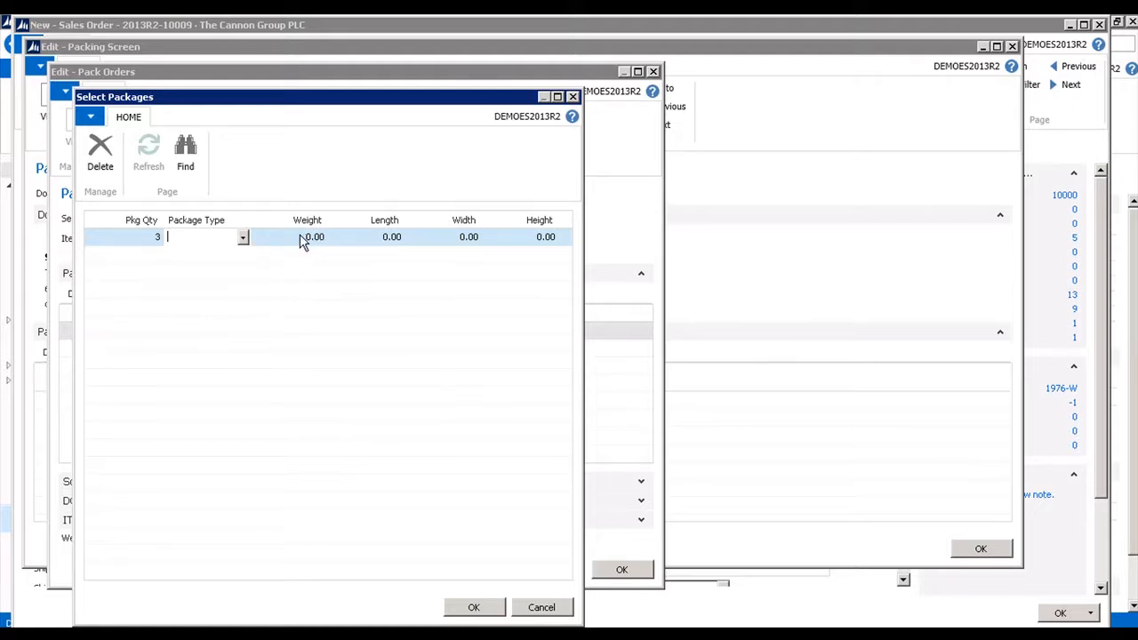
pyautogui.click(303, 239)
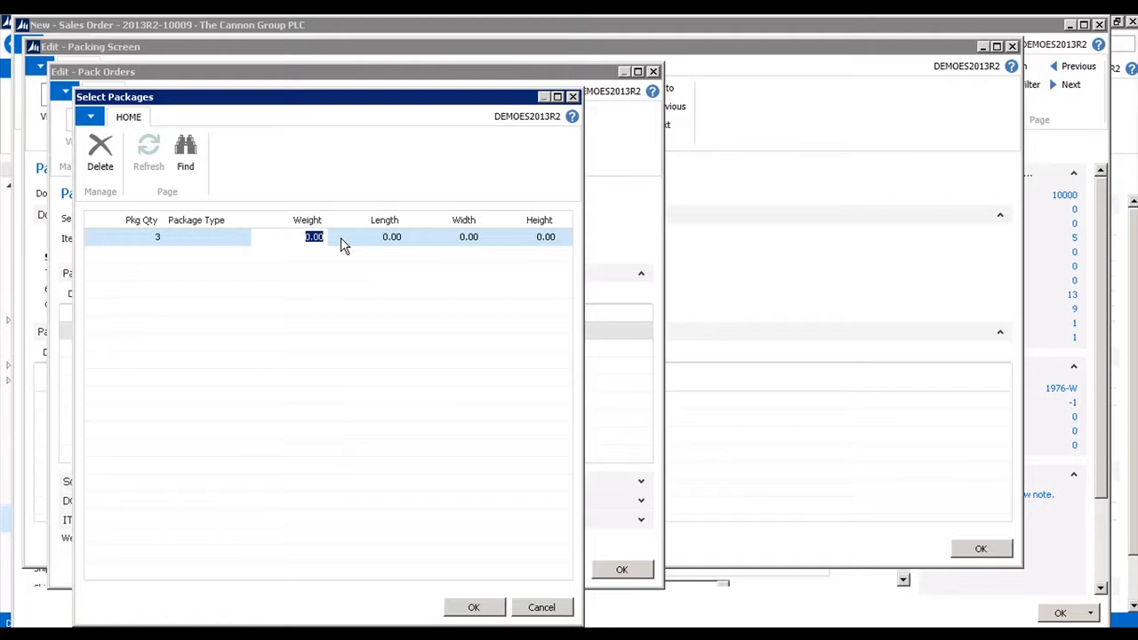
pyautogui.write('20')
pyautogui.click(341, 238)
pyautogui.write('20')
pyautogui.press('Tab')
pyautogui.write('15')
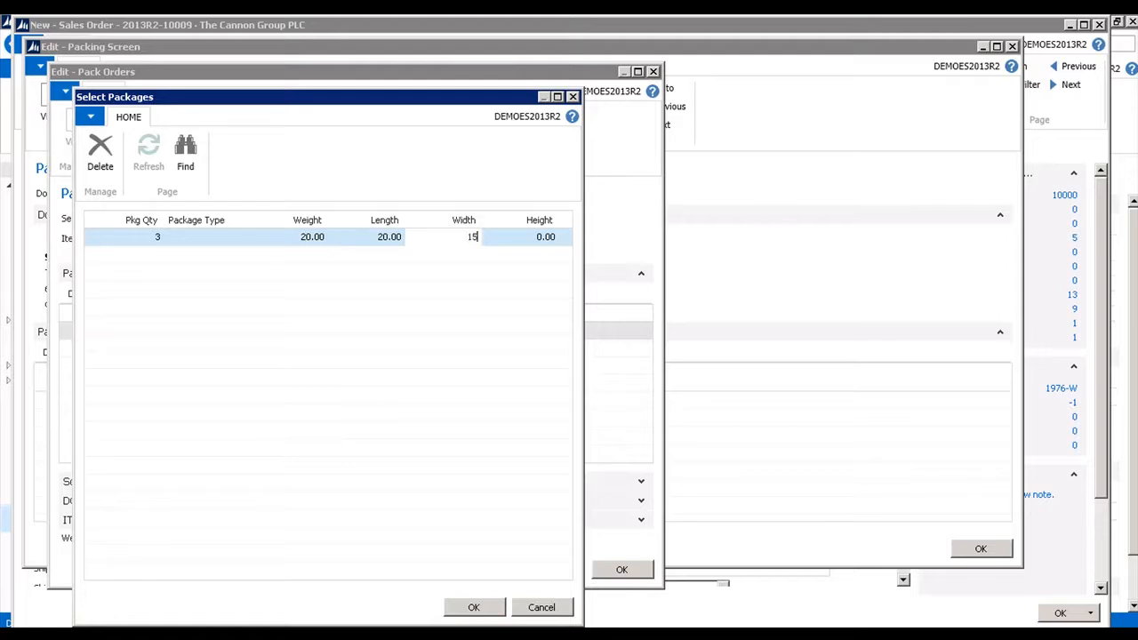
pyautogui.press('Tab')
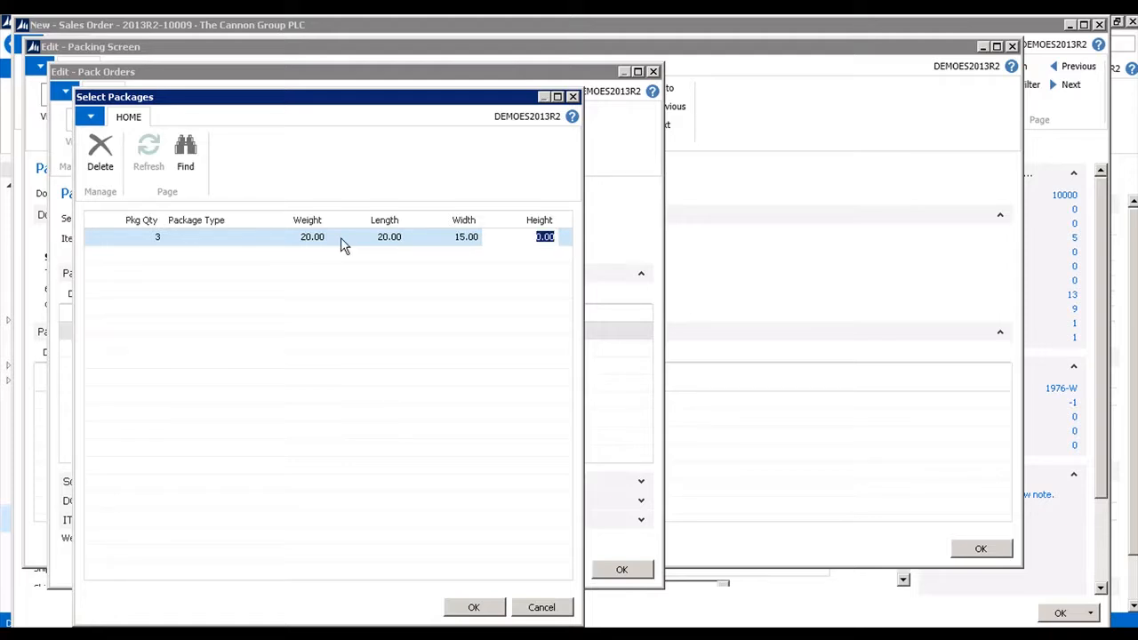
# - Revise the three-package line to weight 18 and width 20, and set its height to 15
pyautogui.hotkey('shift', 'Tab')
pyautogui.hotkey('shift', 'Tab')
pyautogui.hotkey('shift', 'Tab')
pyautogui.hotkey('shift', 'Tab')
pyautogui.press('Tab')
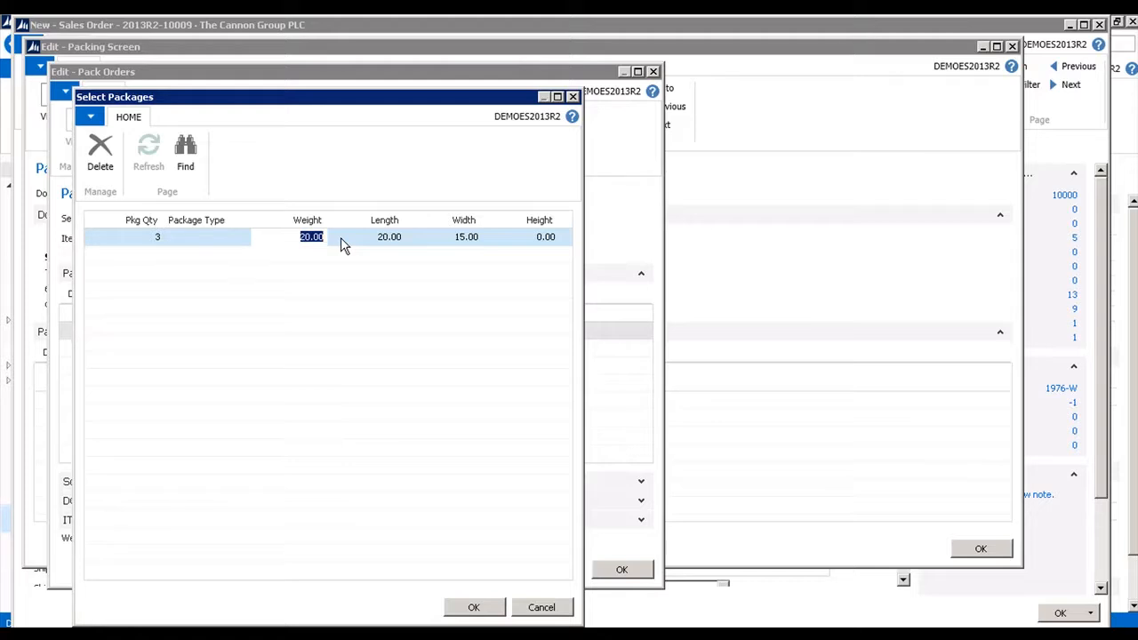
pyautogui.write('18')
pyautogui.press('Tab')
pyautogui.press('Tab')
pyautogui.write('20')
pyautogui.press('Tab')
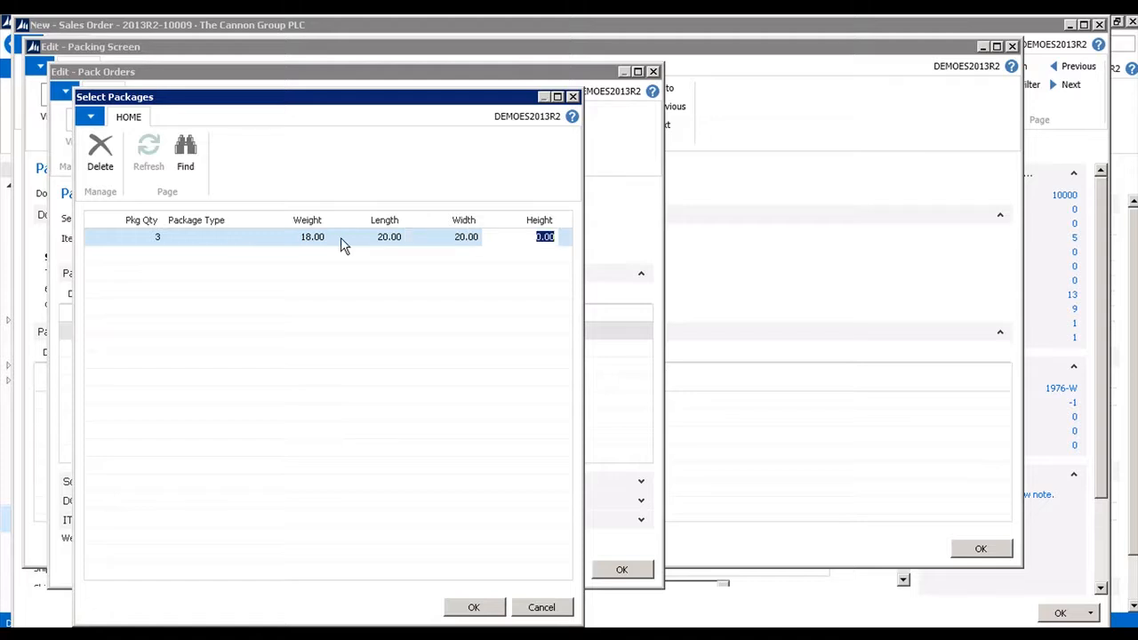
pyautogui.write('15')
# - Add a second package line with quantity 4, weight 12, length 14, width 14 and height 14
pyautogui.press('Down')
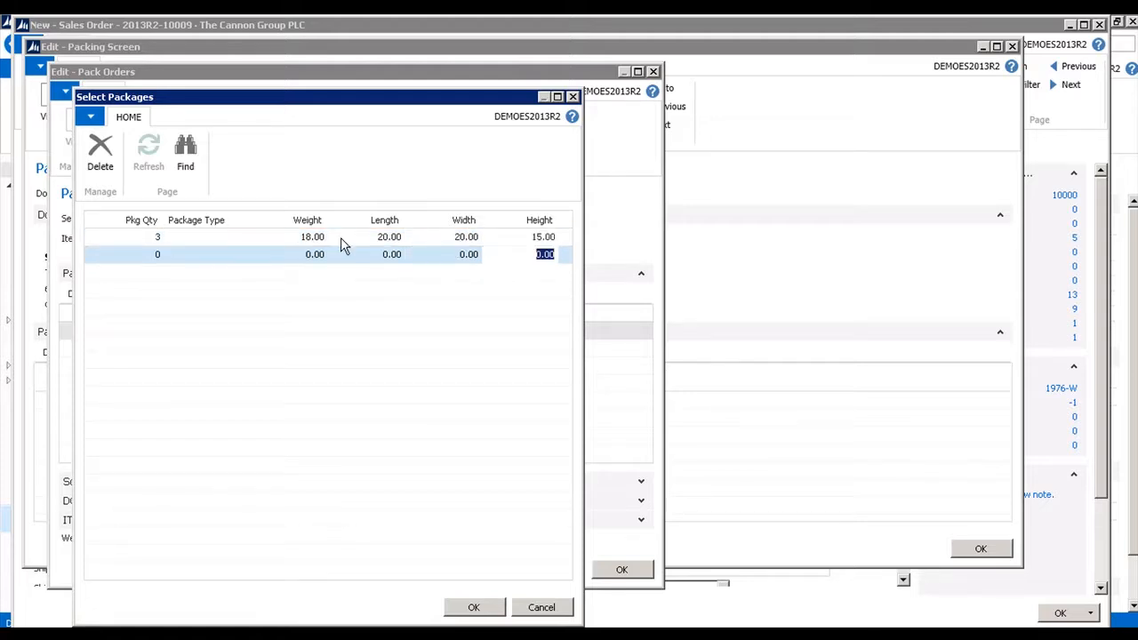
pyautogui.hotkey('shift', 'Tab')
pyautogui.hotkey('shift', 'Tab')
pyautogui.hotkey('shift', 'Tab')
pyautogui.hotkey('shift', 'Tab')
pyautogui.hotkey('shift', 'Tab')
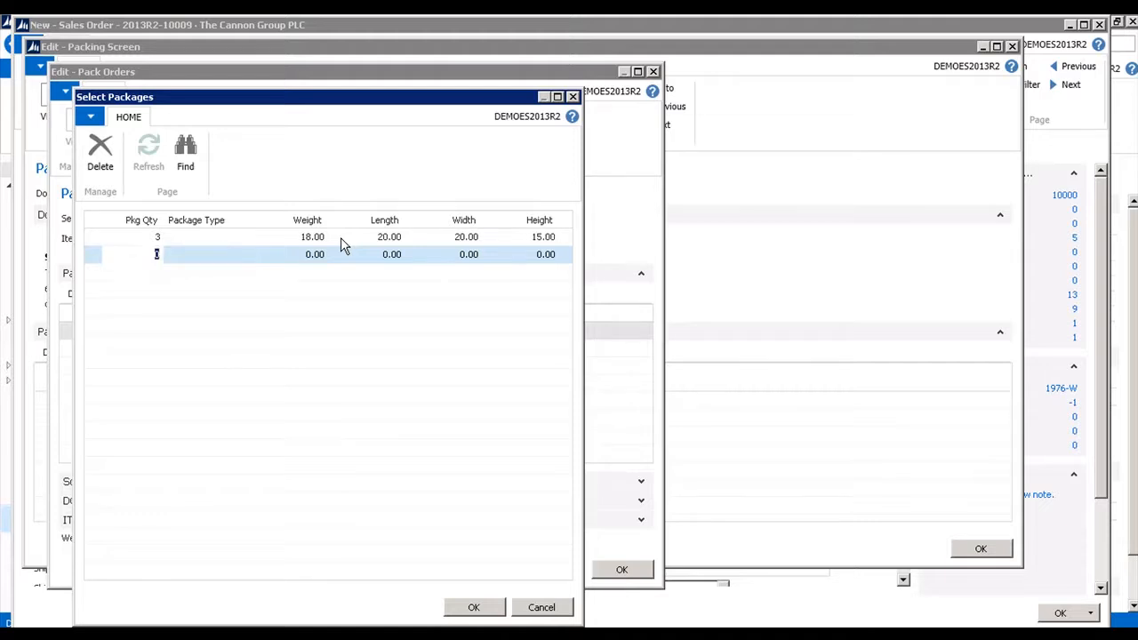
pyautogui.write('4')
pyautogui.press('Tab')
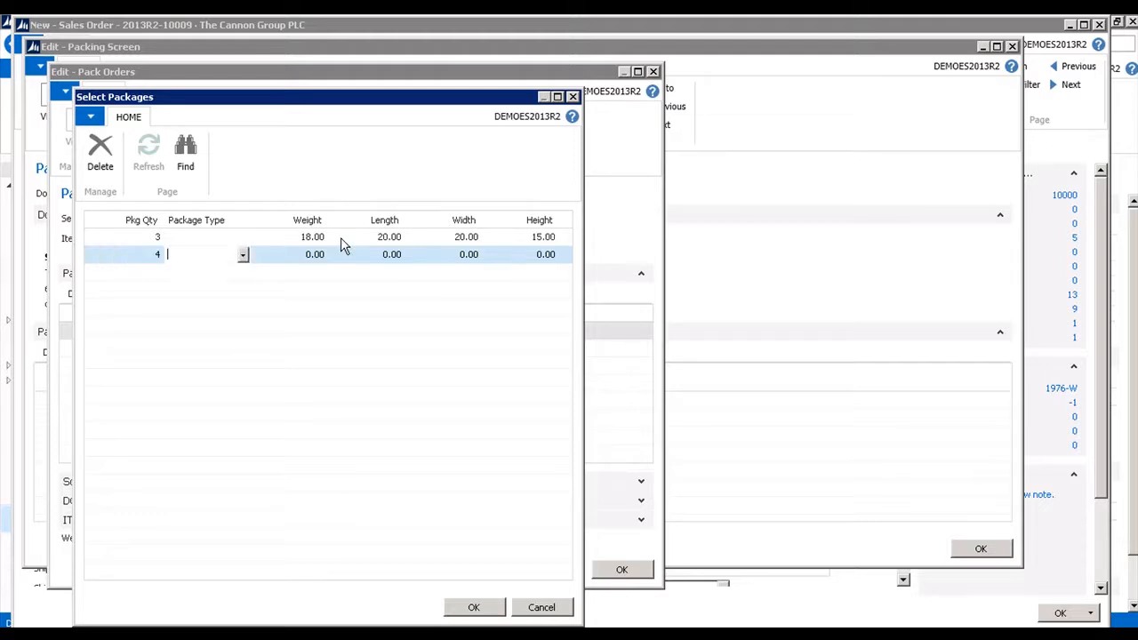
pyautogui.press('Tab')
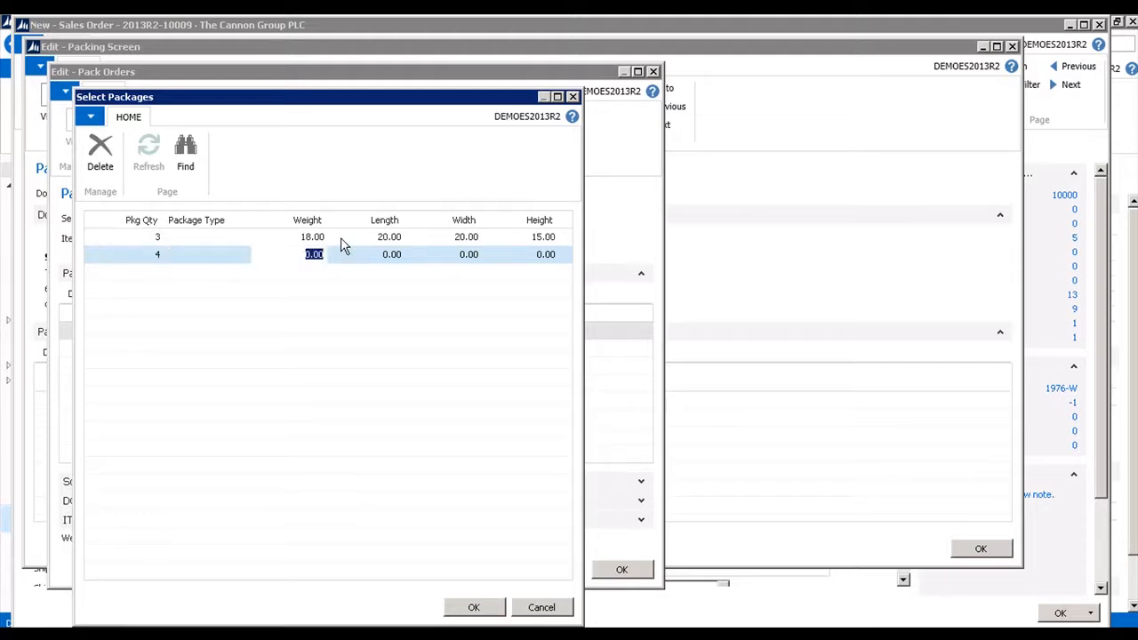
pyautogui.write('12')
pyautogui.press('Tab')
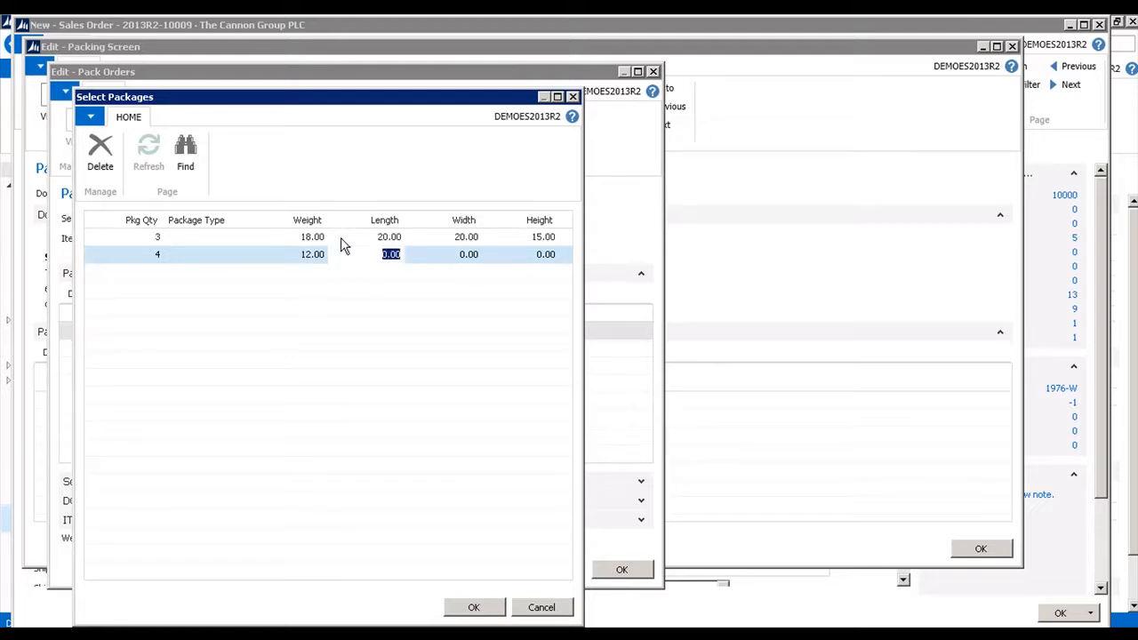
pyautogui.write('14')
pyautogui.press('Tab')
pyautogui.write('14')
pyautogui.press('Tab')
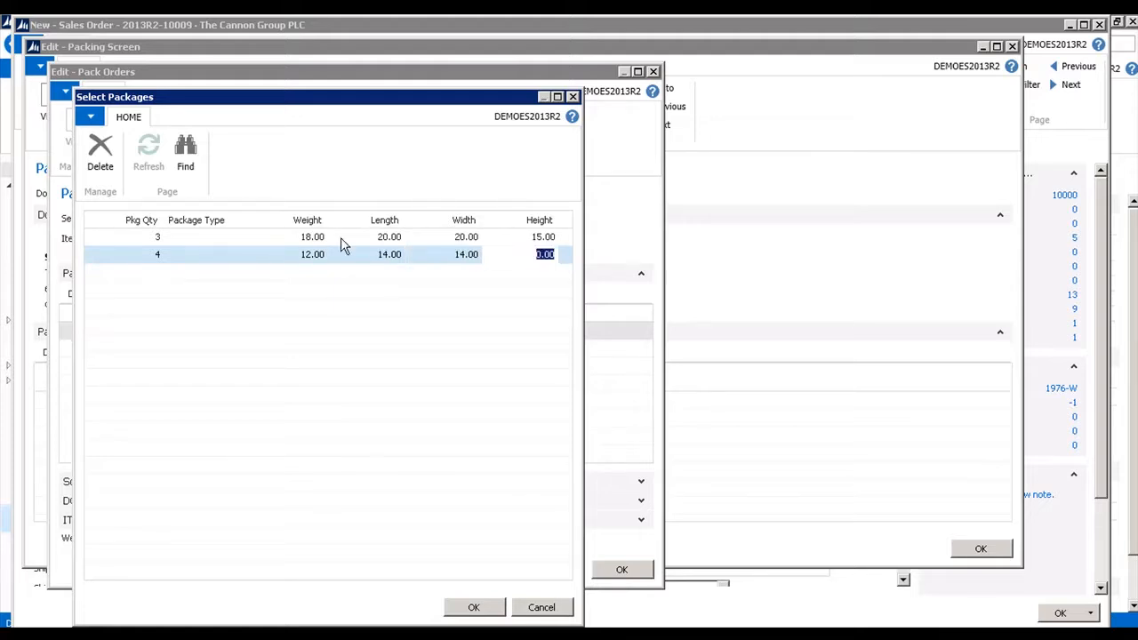
pyautogui.write('1')
# - Add a third package line with quantity 1, weight 25, length 24, width 8 and height 8, and accept the package selection
pyautogui.press('Down')
pyautogui.hotkey('shift', 'Tab')
pyautogui.hotkey('shift', 'Tab')
pyautogui.hotkey('shift', 'Tab')
pyautogui.hotkey('shift', 'Tab')
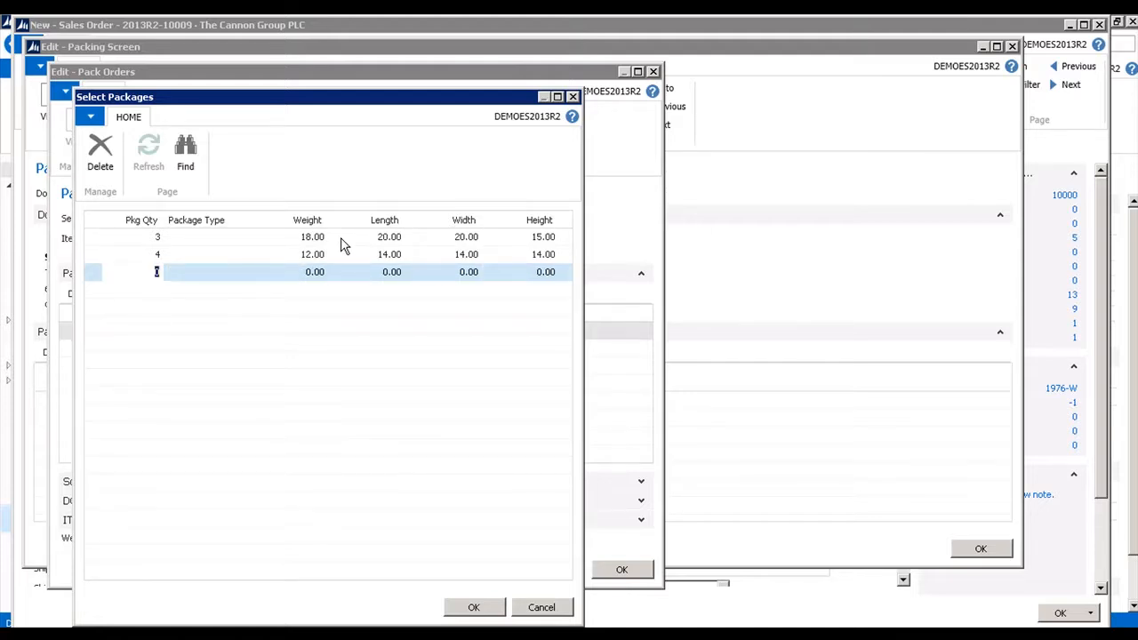
pyautogui.write('1')
pyautogui.press('Tab')
pyautogui.press('Tab')
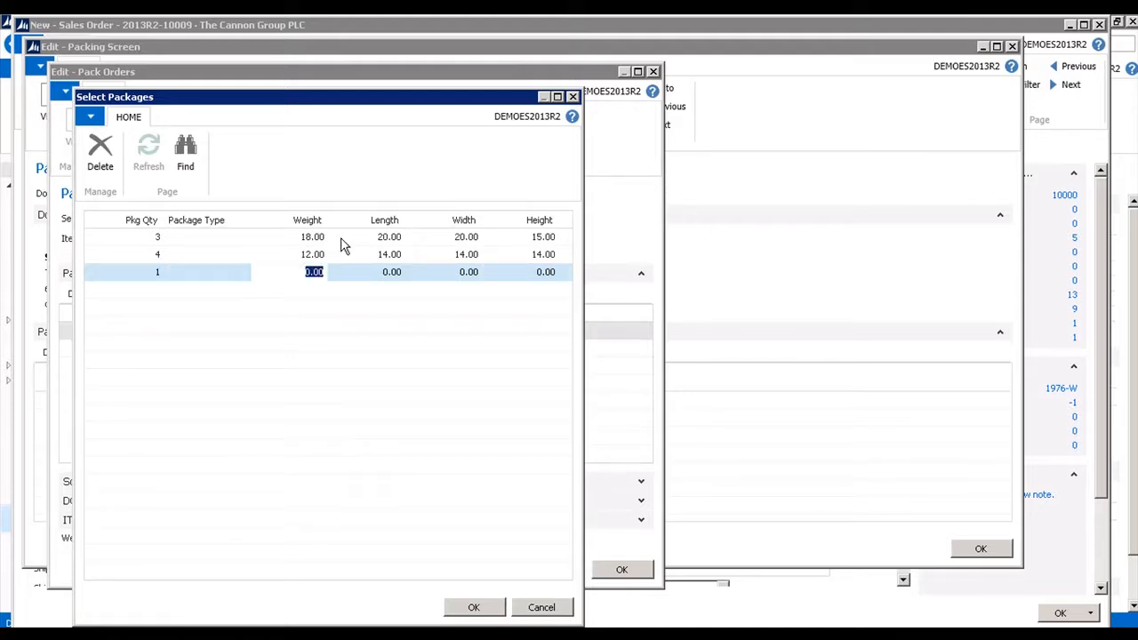
pyautogui.write('25')
pyautogui.press('Tab')
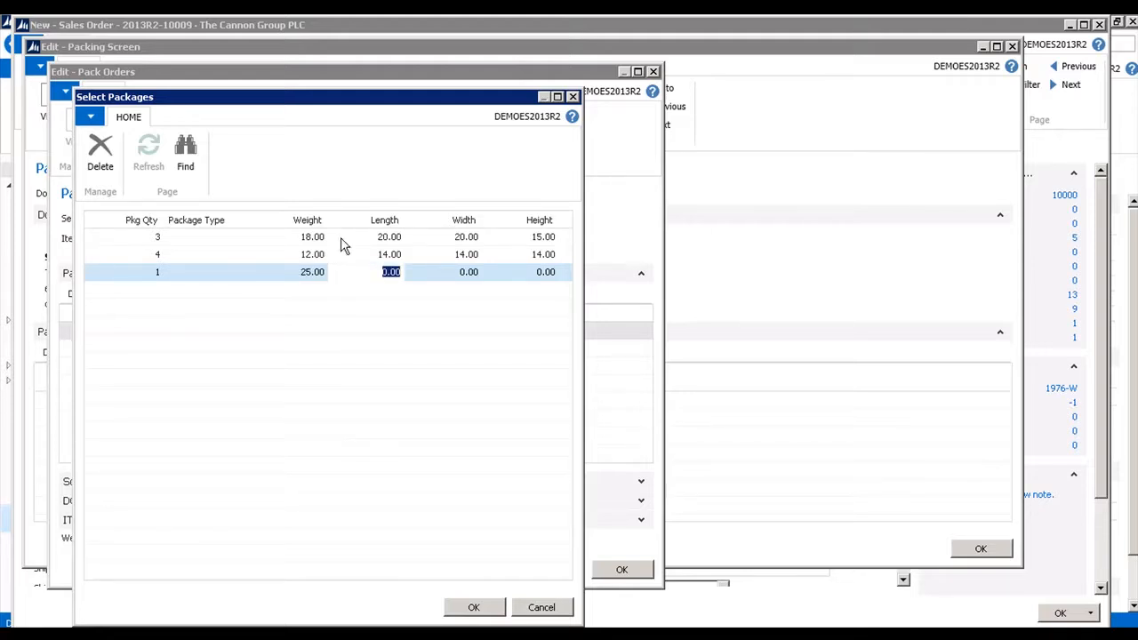
pyautogui.write('24')
pyautogui.press('Tab')
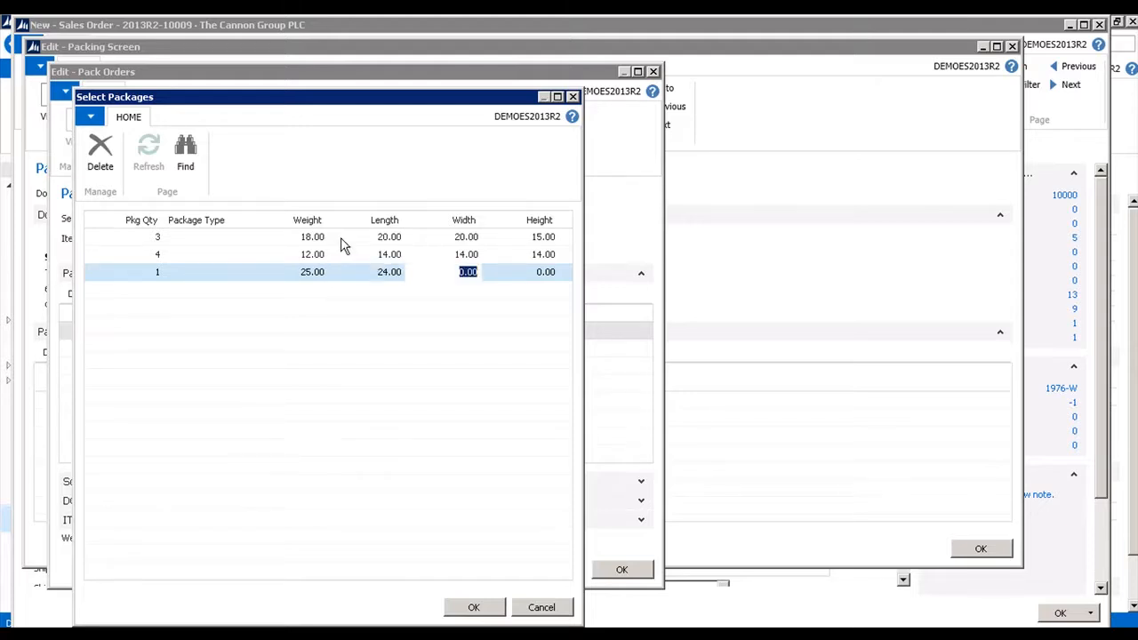
pyautogui.write('8')
pyautogui.press('Tab')
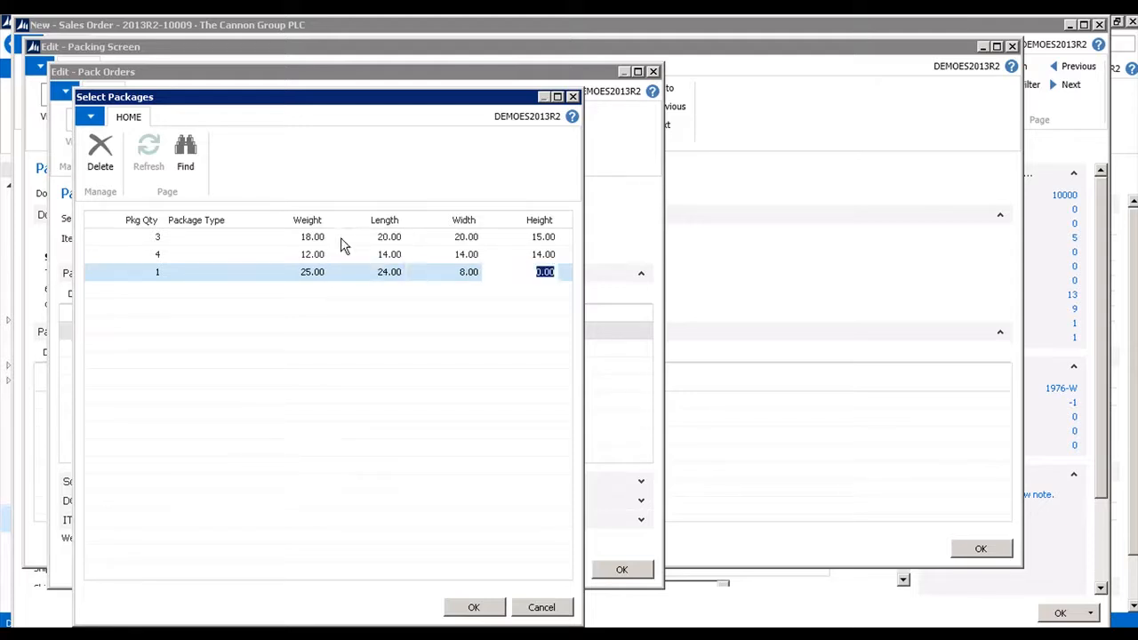
pyautogui.write('8')
pyautogui.click(475, 609)
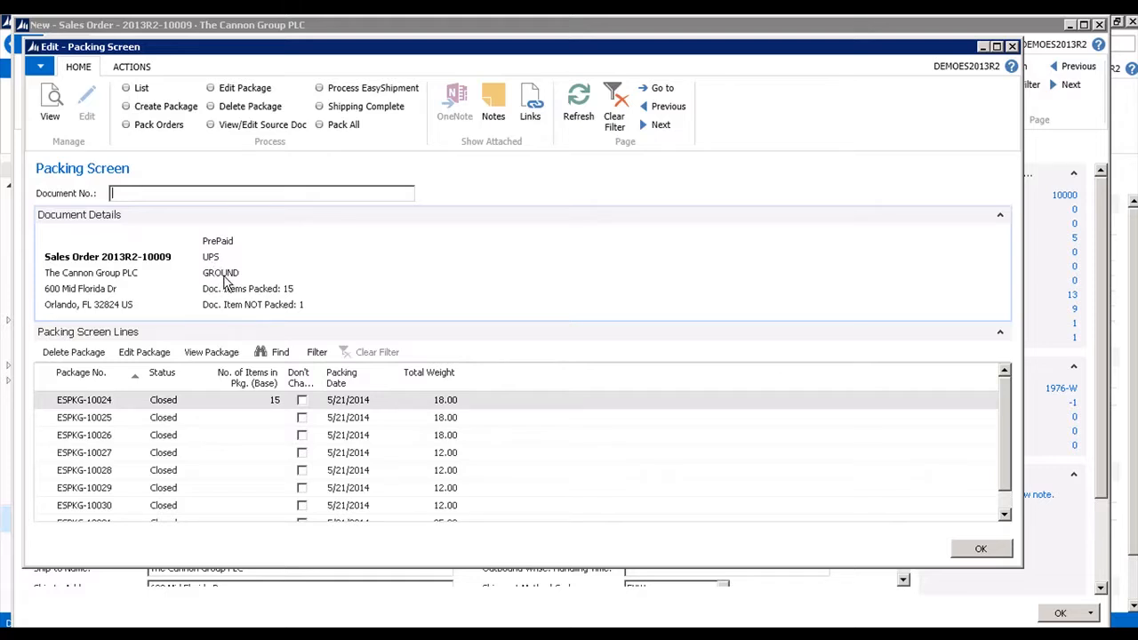
# - Open the source sales order from the Packing Screen and reopen it for editing
pyautogui.click(254, 126)
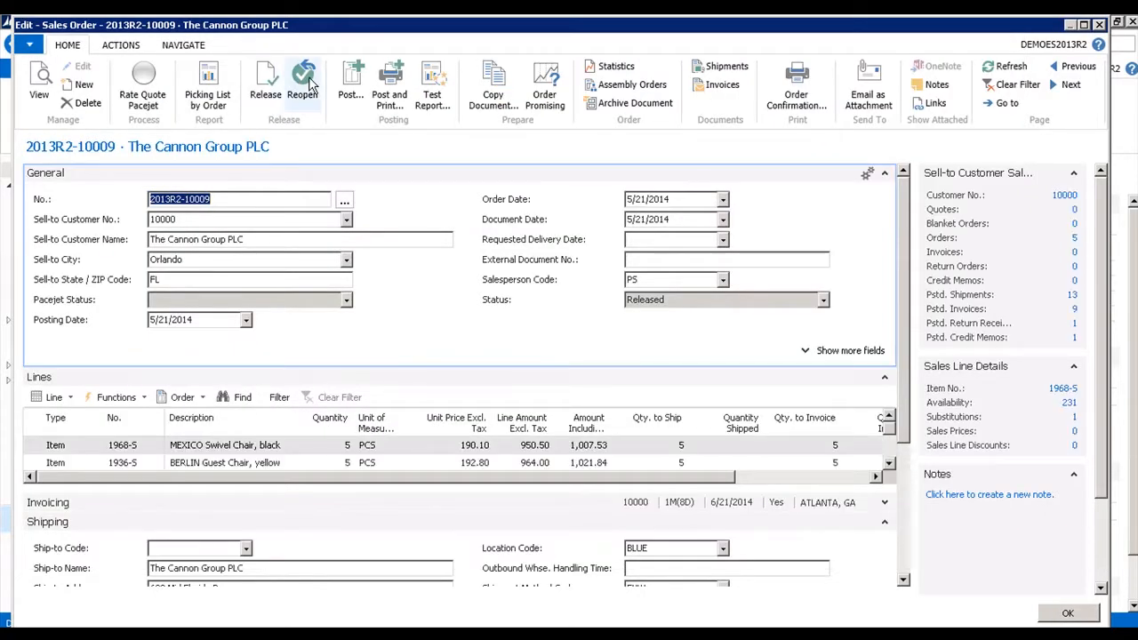
pyautogui.click(306, 82)
# - Clear the Shipping Agent Code in the sales order's shipping details and accept updating the order lines
pyautogui.click(904, 582)
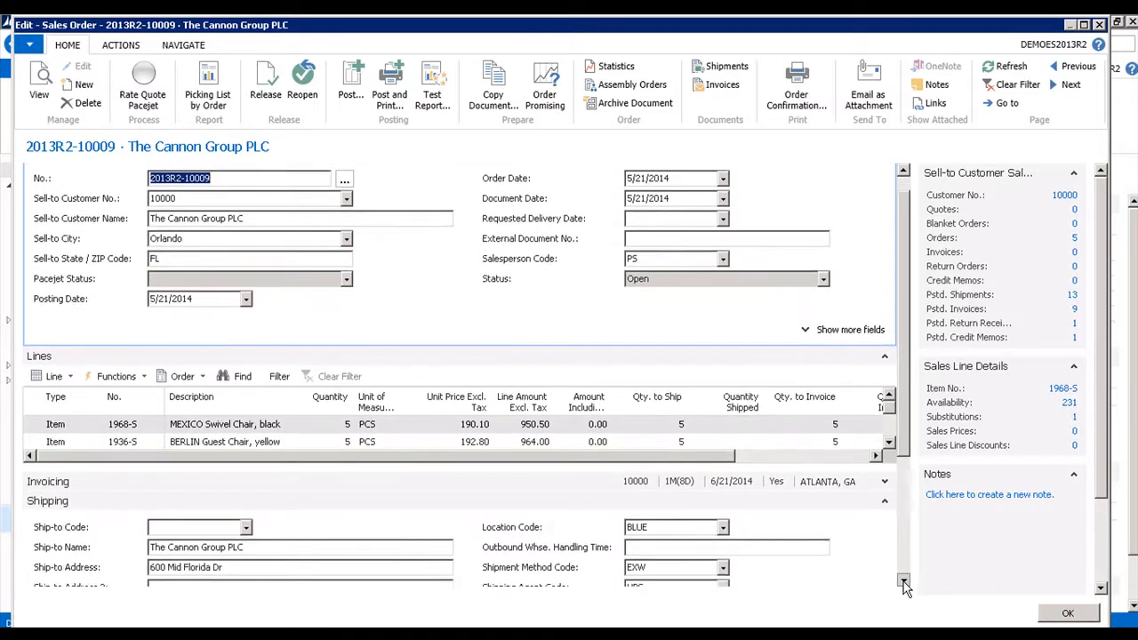
pyautogui.click(903, 582)
pyautogui.click(904, 582)
pyautogui.click(904, 582)
pyautogui.click(904, 582)
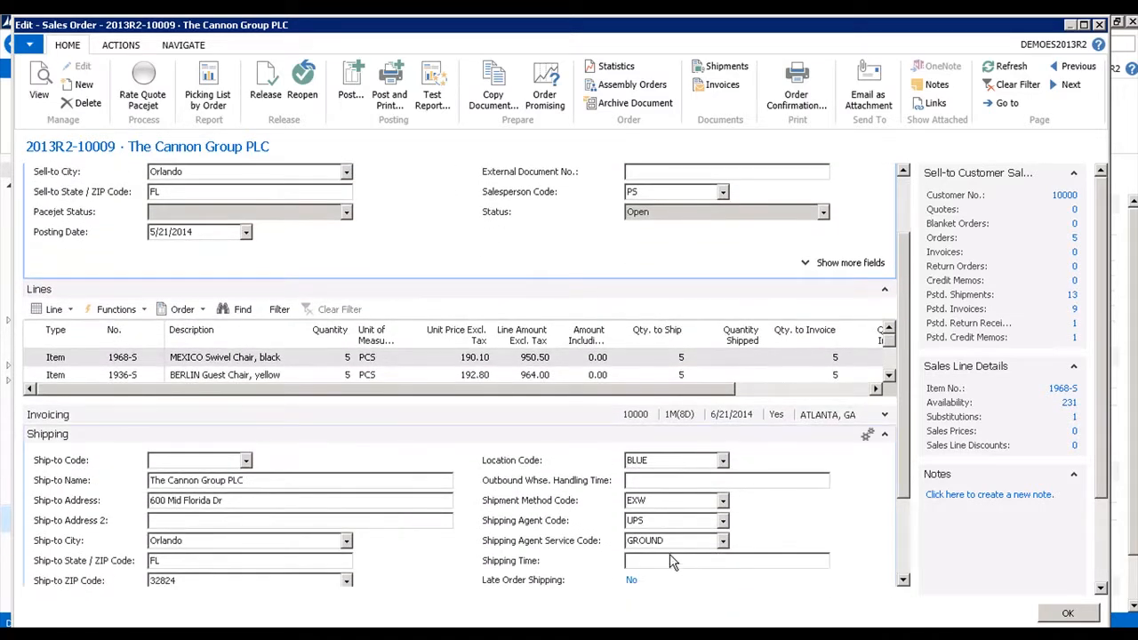
pyautogui.click(658, 520)
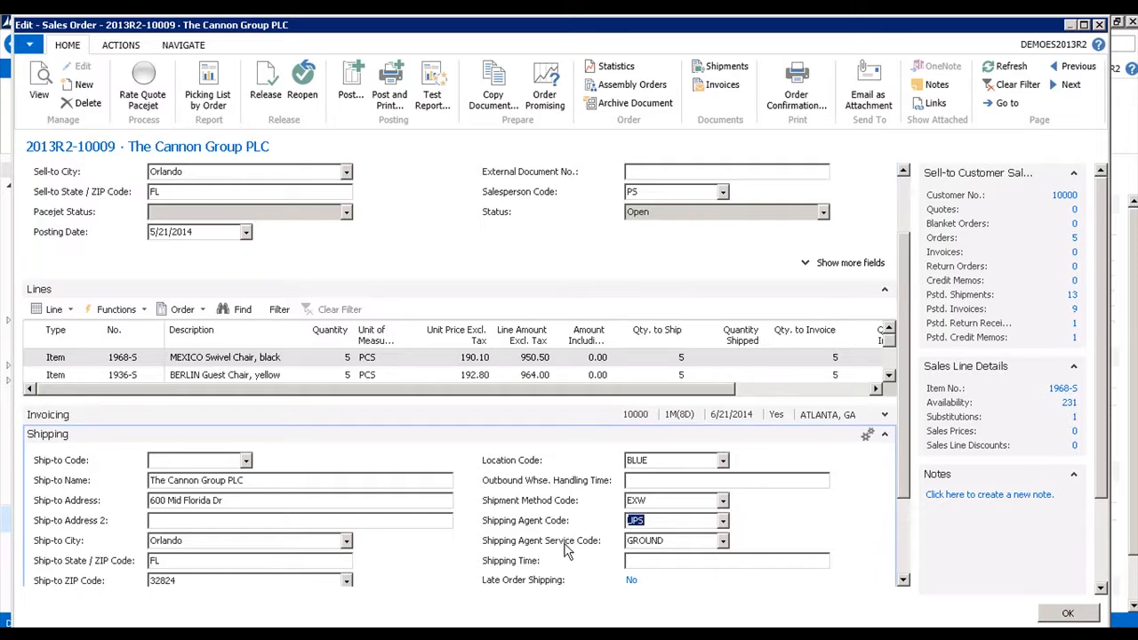
pyautogui.press('Delete')
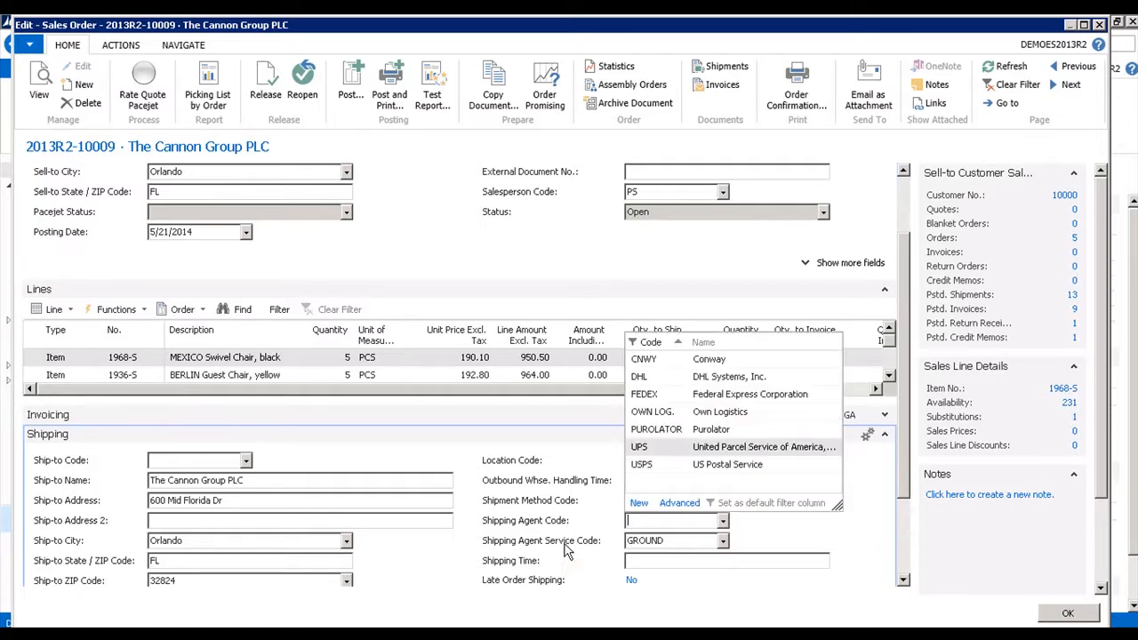
pyautogui.press('Tab')
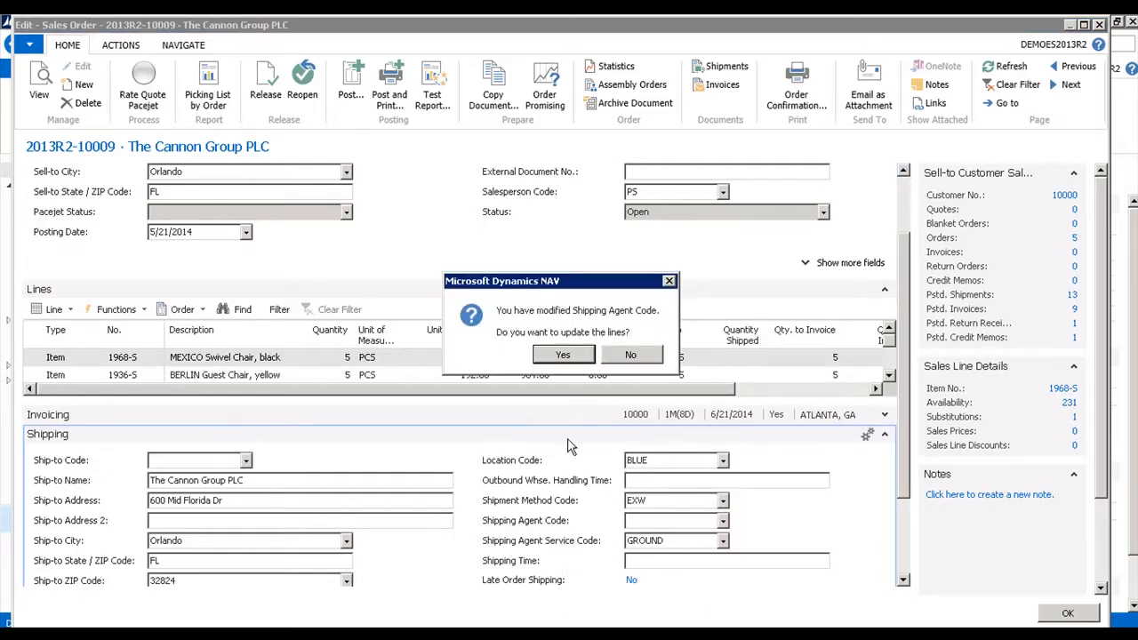
pyautogui.click(569, 358)
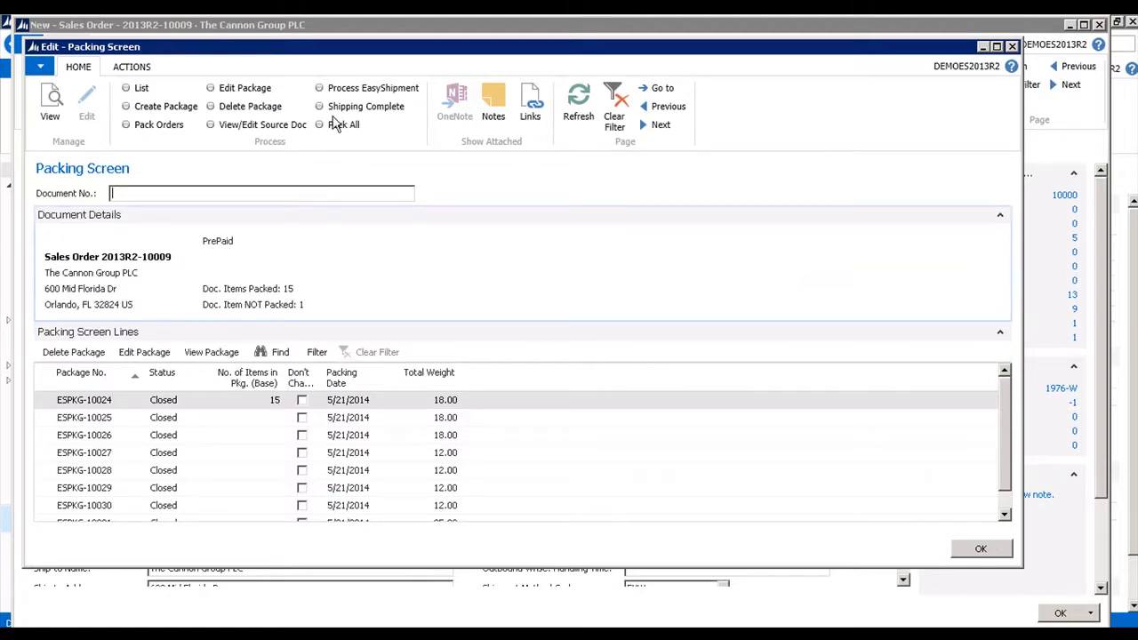
# - Try to process EasyShipment for the packed order, agreeing to set the document to what was packed
pyautogui.click(354, 93)
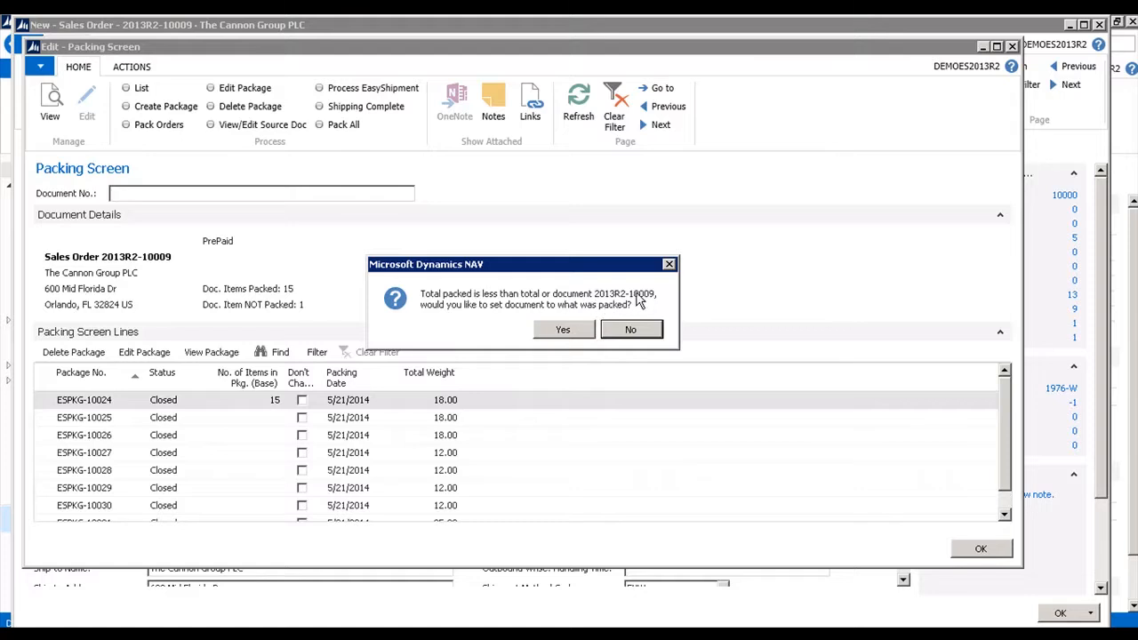
pyautogui.click(569, 330)
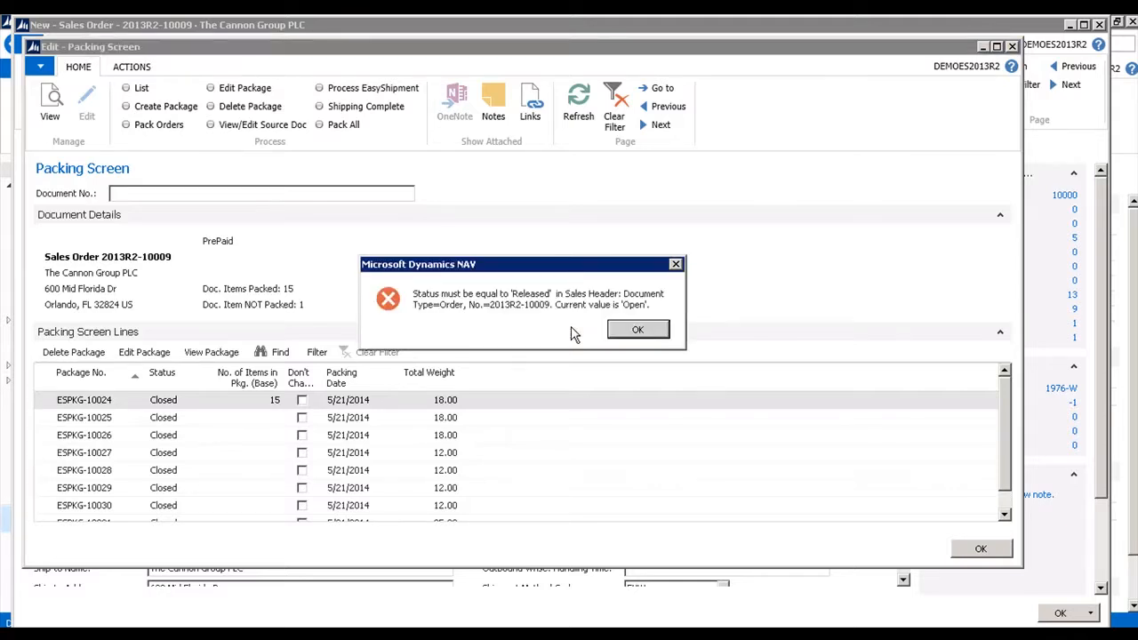
pyautogui.click(637, 331)
pyautogui.write('b')
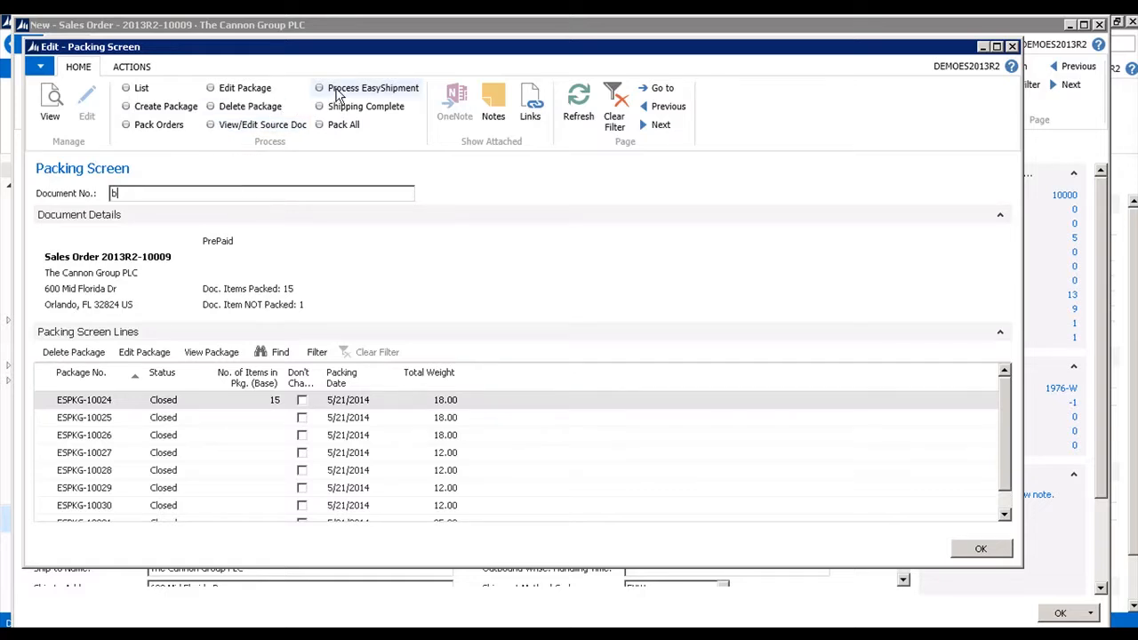
# - Return to The Cannon Group PLC's source sales order and release it
pyautogui.click(262, 129)
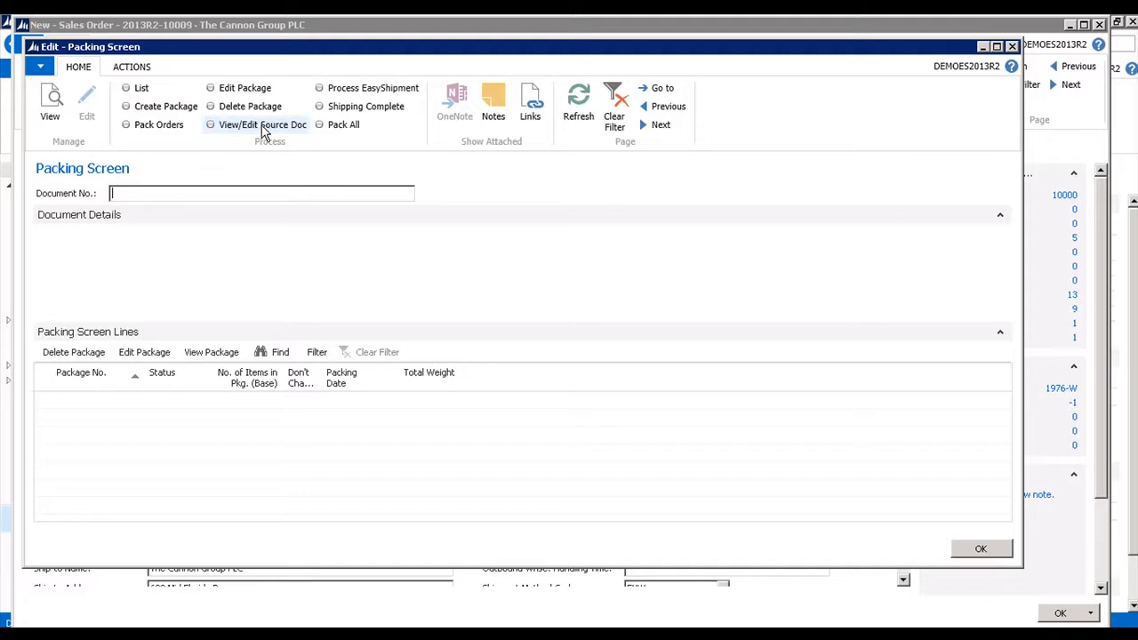
pyautogui.click(1063, 153)
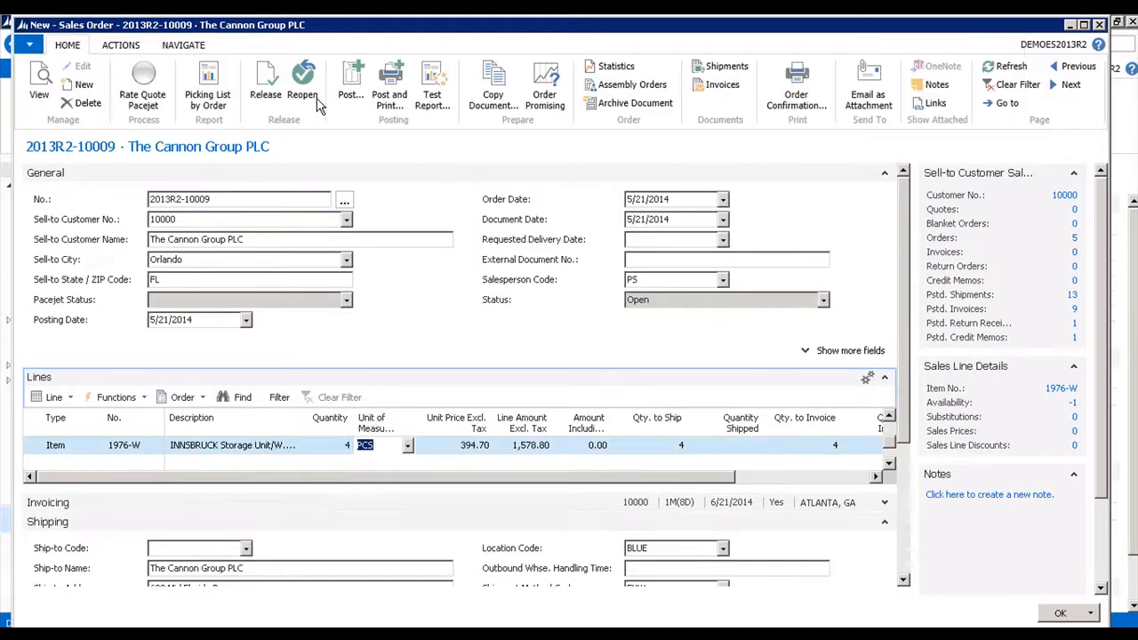
pyautogui.click(267, 96)
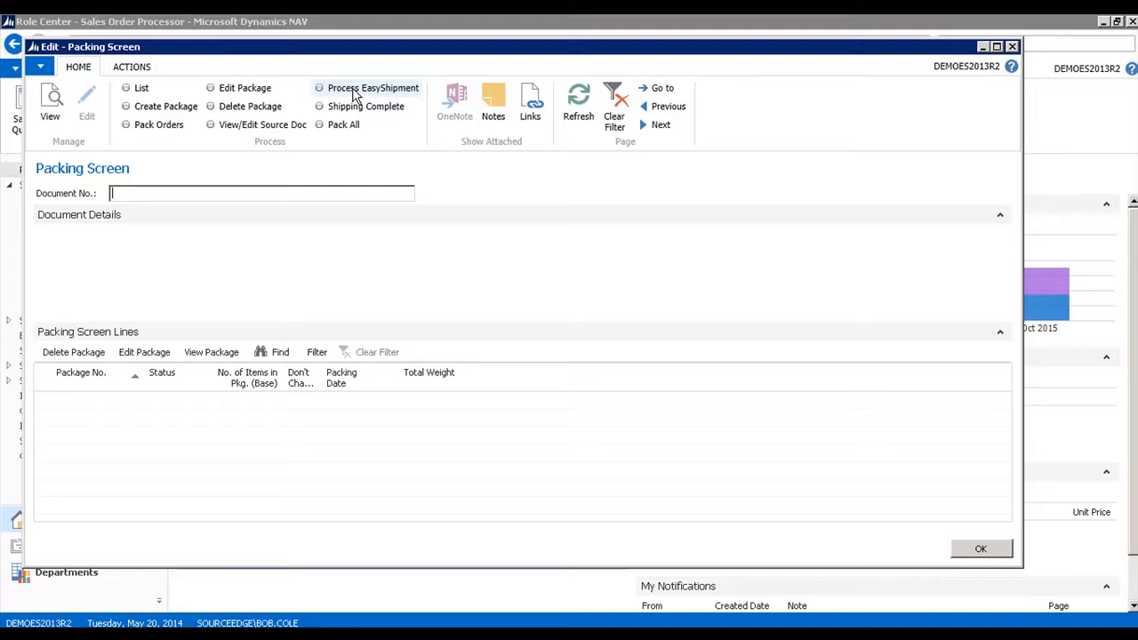
# - Load The Cannon Group PLC's sales order into the Packing Screen and process EasyShipment, setting the document to what was packed
pyautogui.click(140, 89)
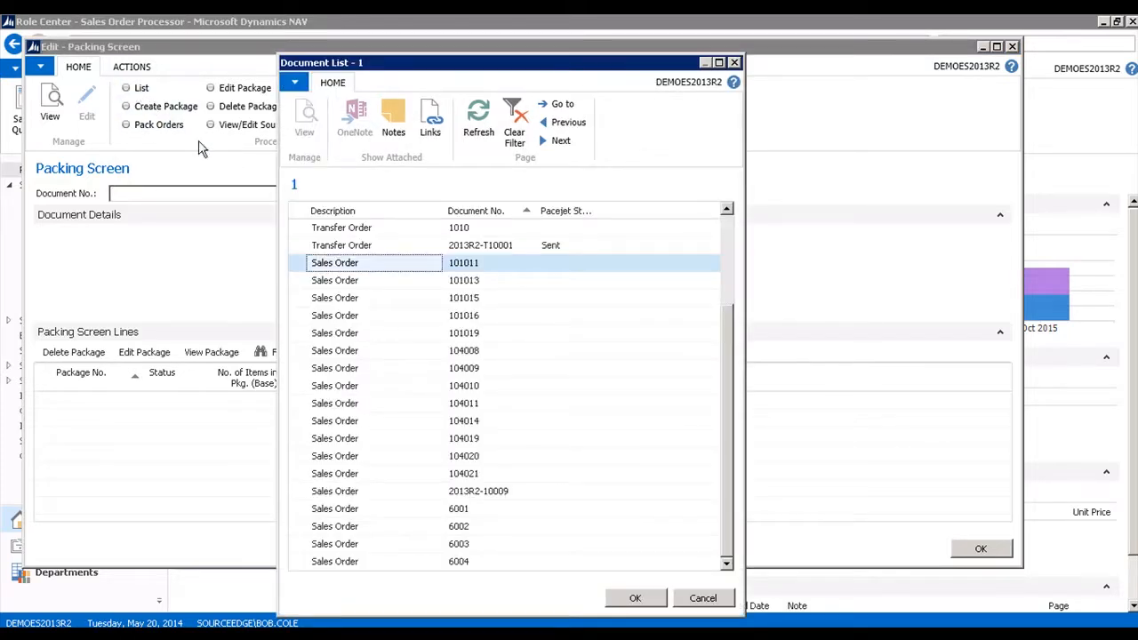
pyautogui.click(478, 494)
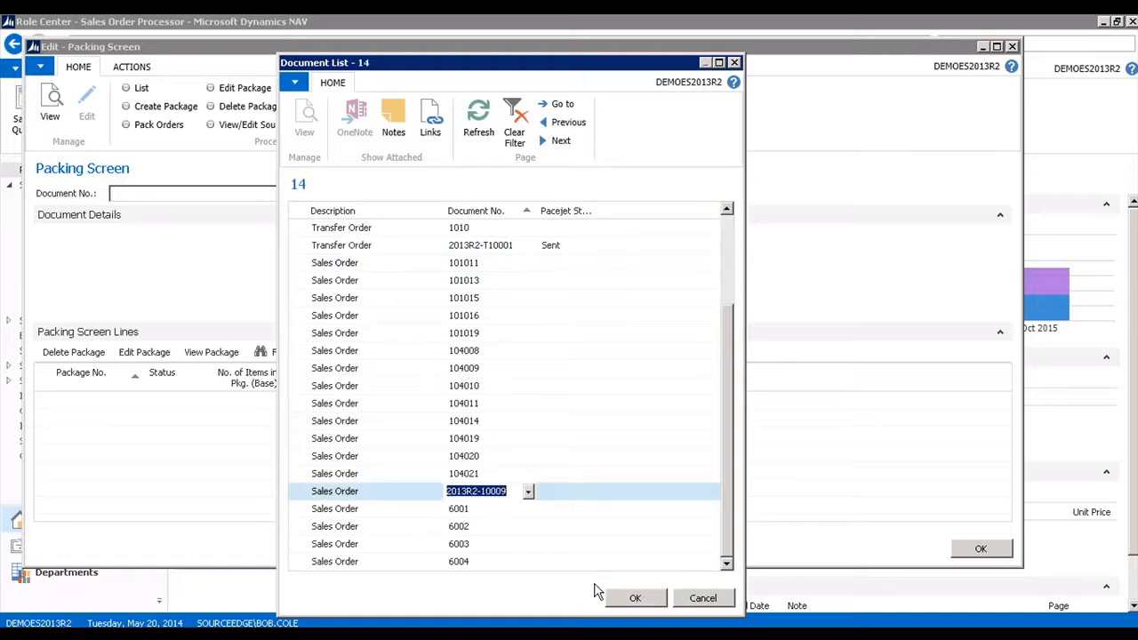
pyautogui.click(631, 597)
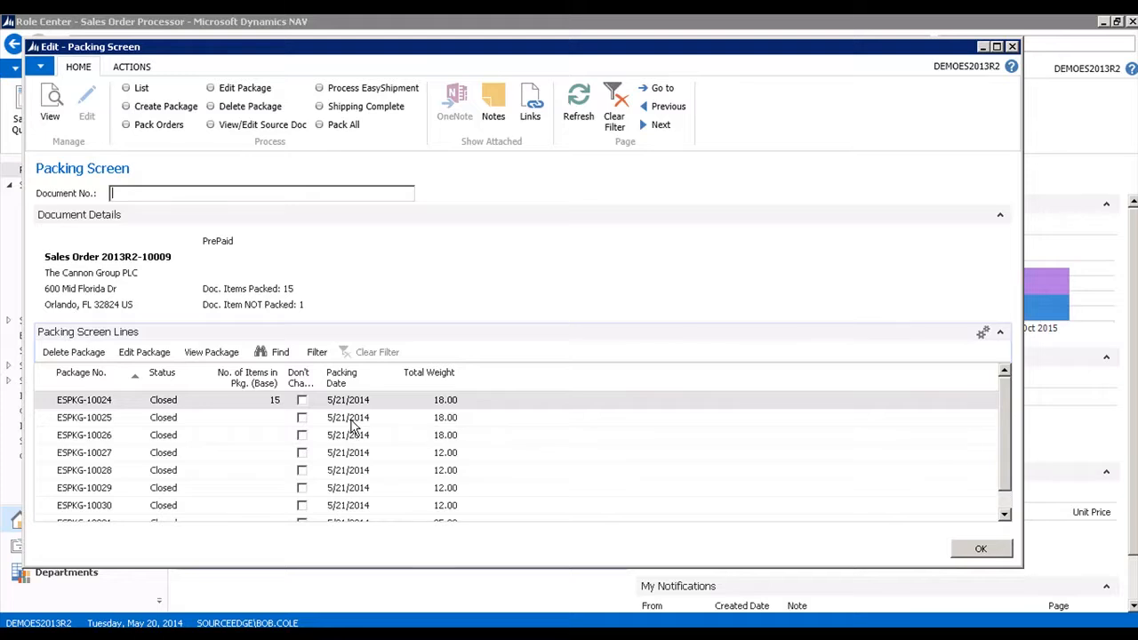
pyautogui.click(360, 90)
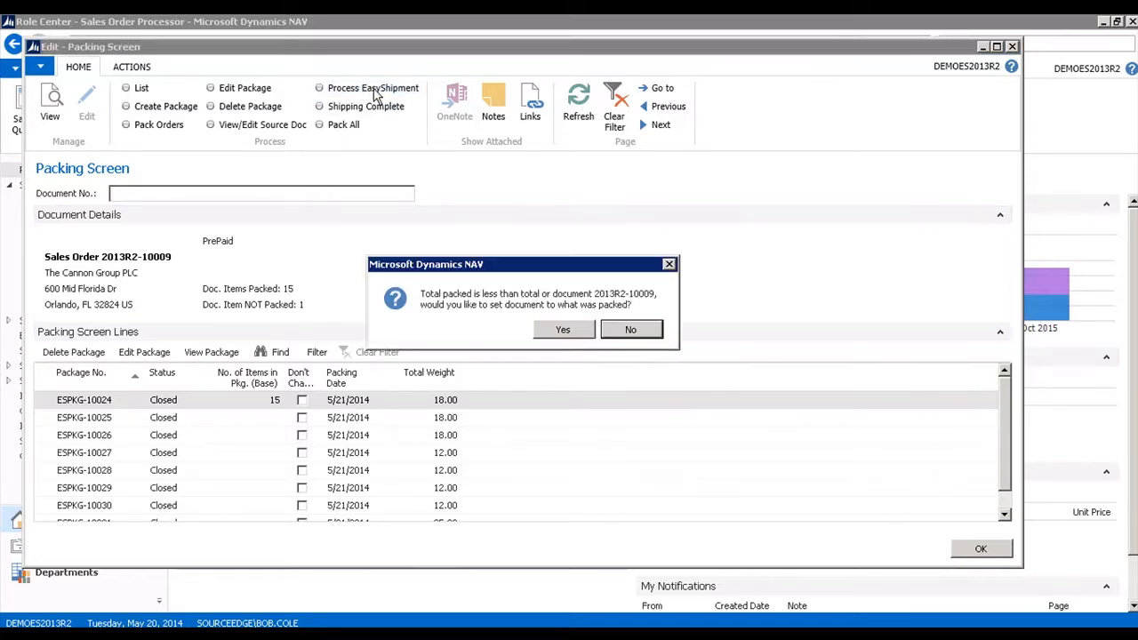
pyautogui.click(565, 330)
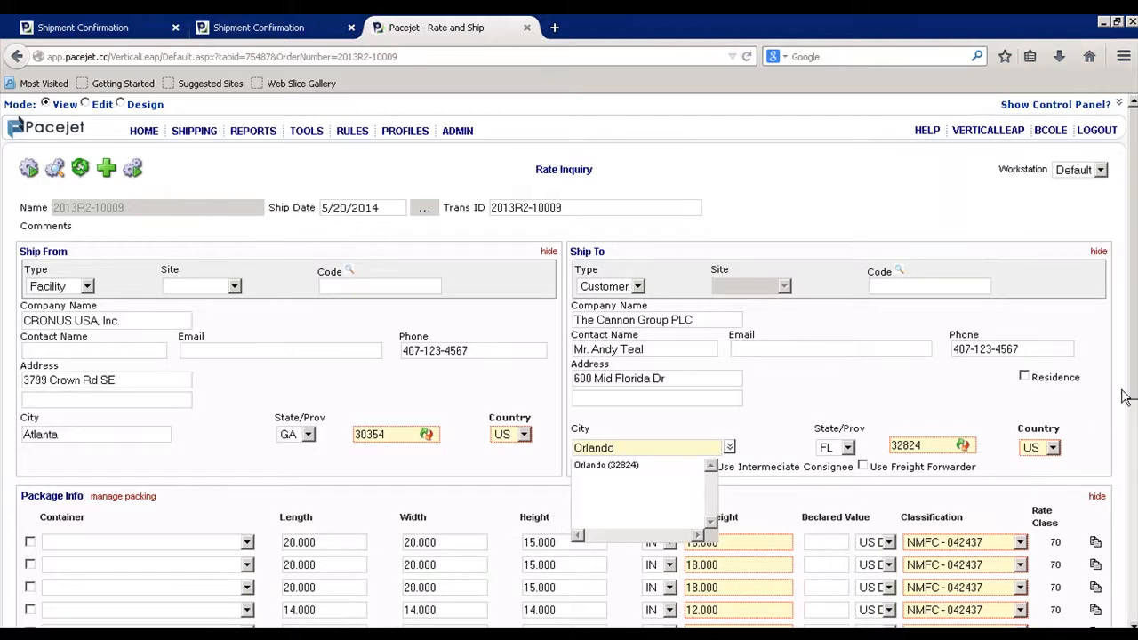
# - Review the transferred package dimensions and weights in Pacejet's Rate Inquiry and retrieve the carrier rates
pyautogui.scroll(-5, 1132, 394)
pyautogui.click(1026, 531)
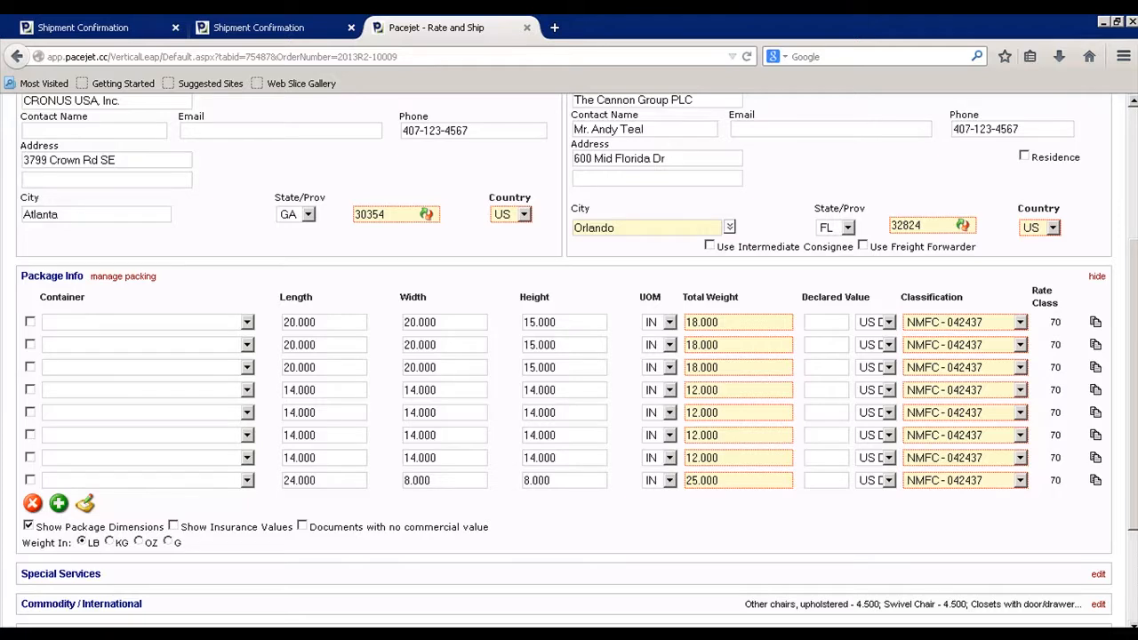
pyautogui.scroll(5, 577, 360)
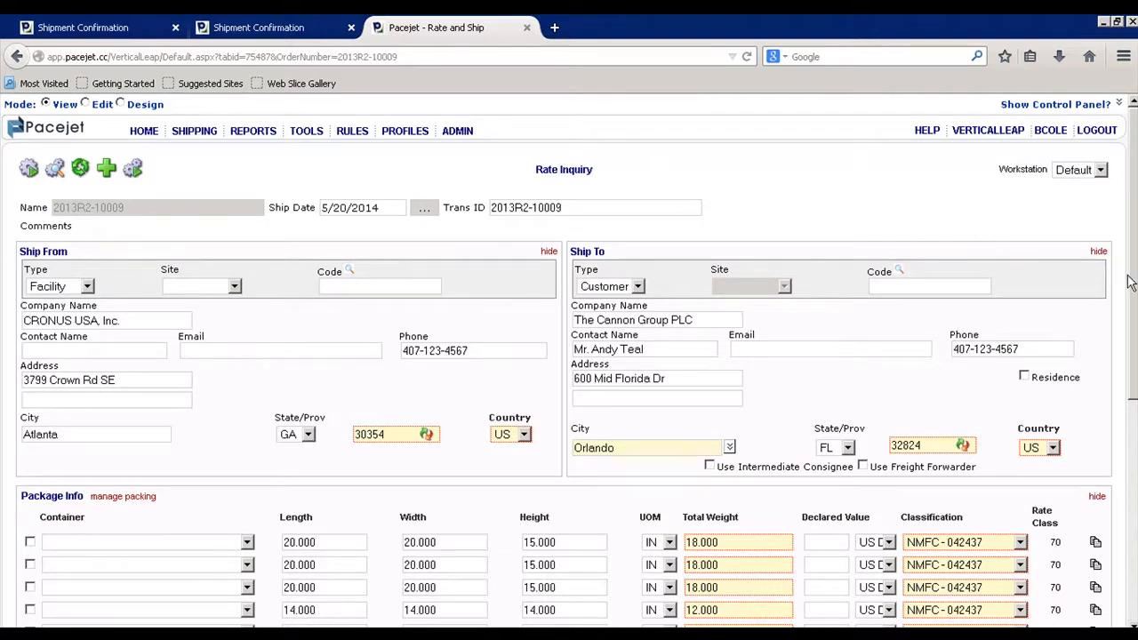
pyautogui.scroll(-5, 1010, 539)
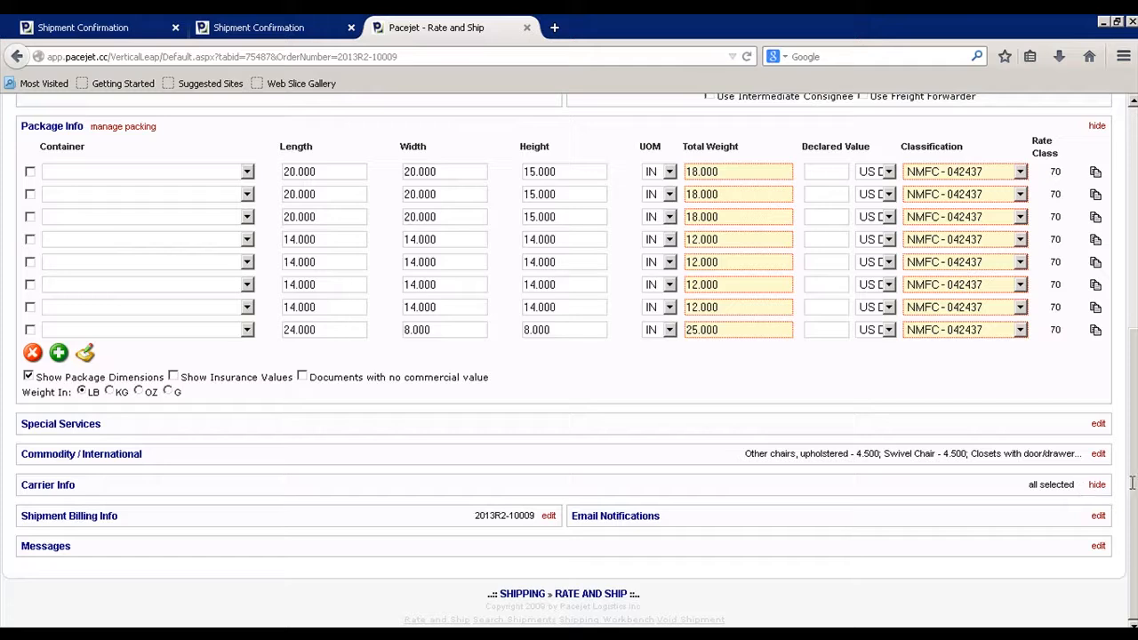
pyautogui.moveTo(1133, 435); pyautogui.dragTo(1134, 120)
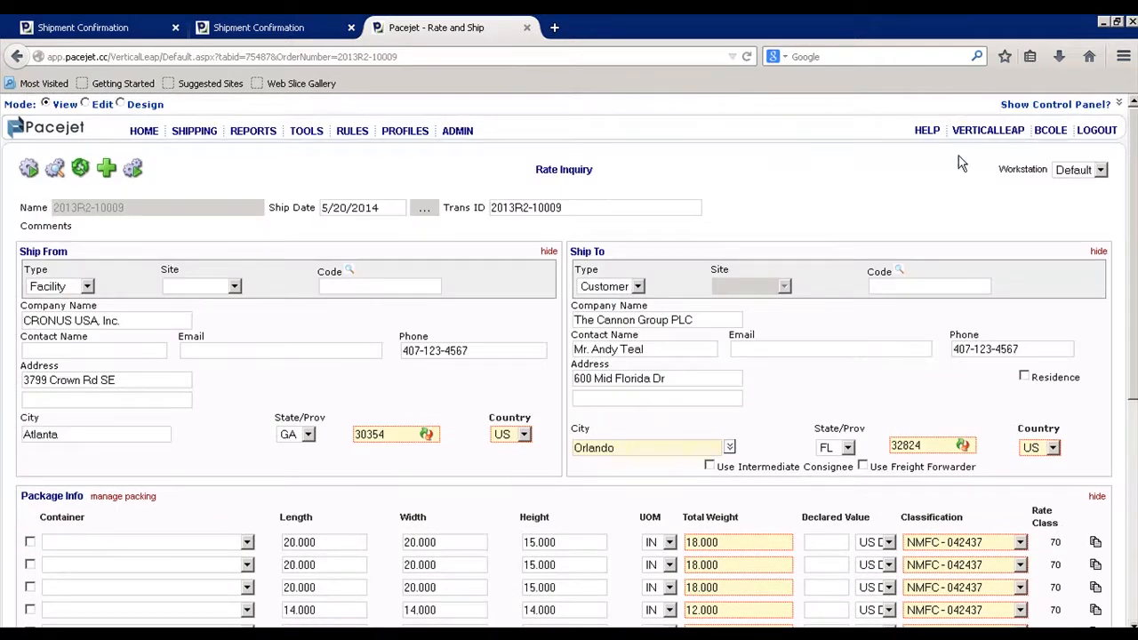
pyautogui.click(29, 169)
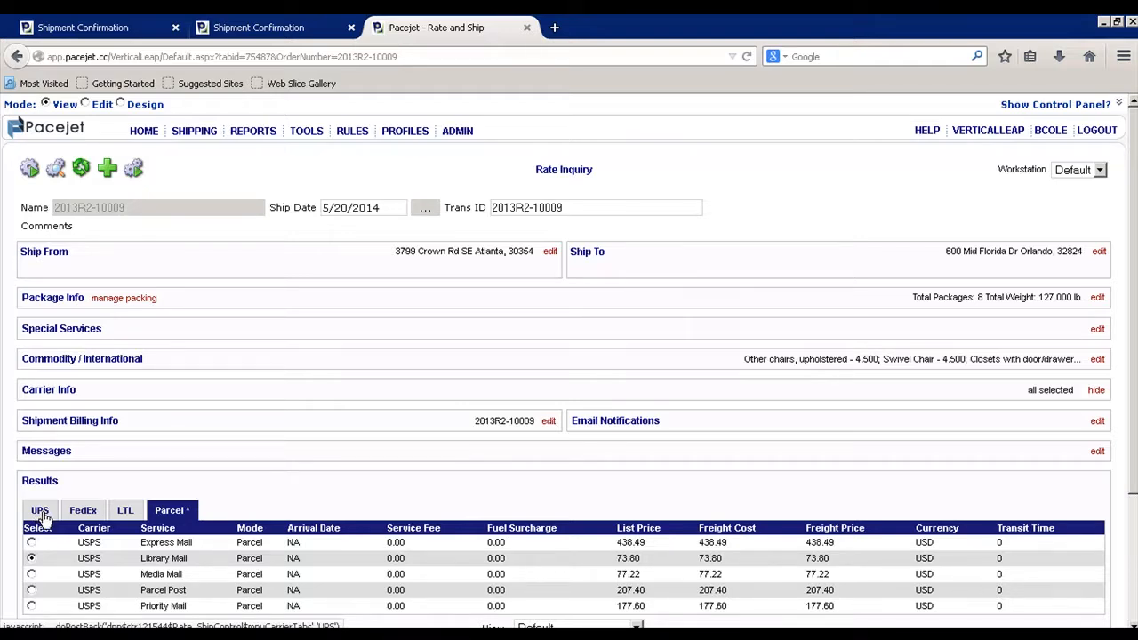
# - Compare the LTL, Parcel and FedEx rates and ship the packages with FedEx Ground
pyautogui.click(125, 512)
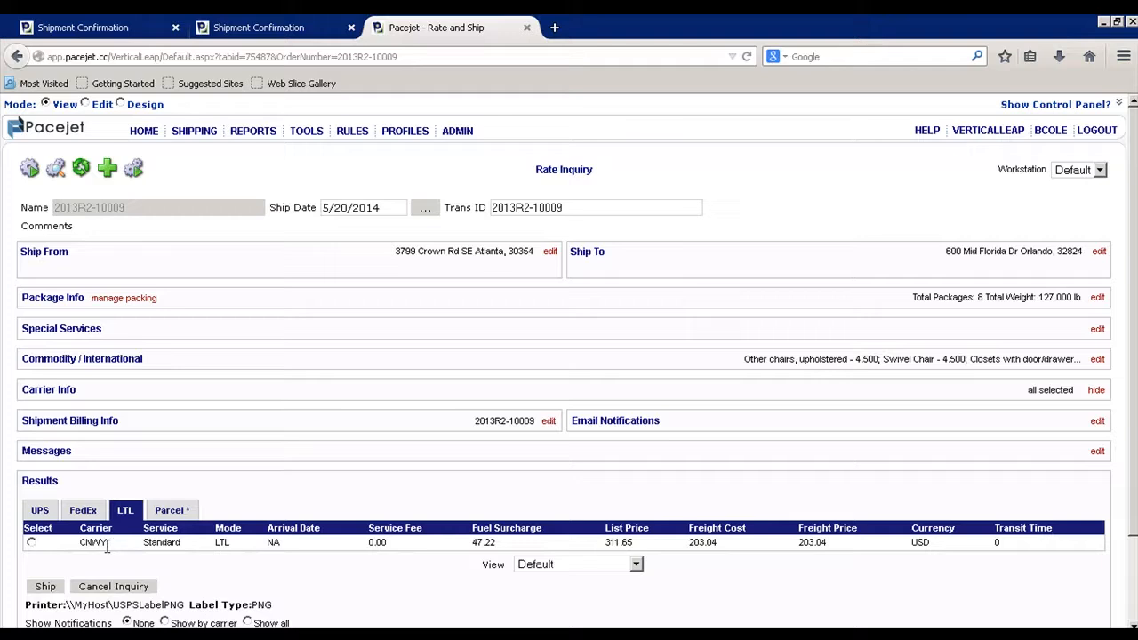
pyautogui.click(171, 512)
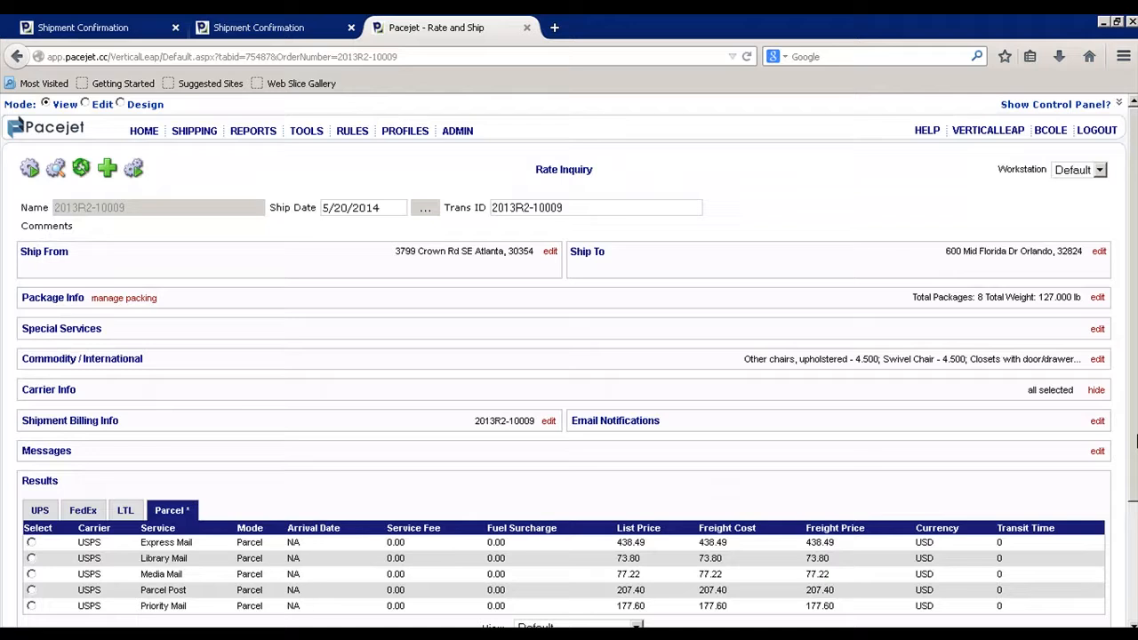
pyautogui.scroll(-3, 930, 582)
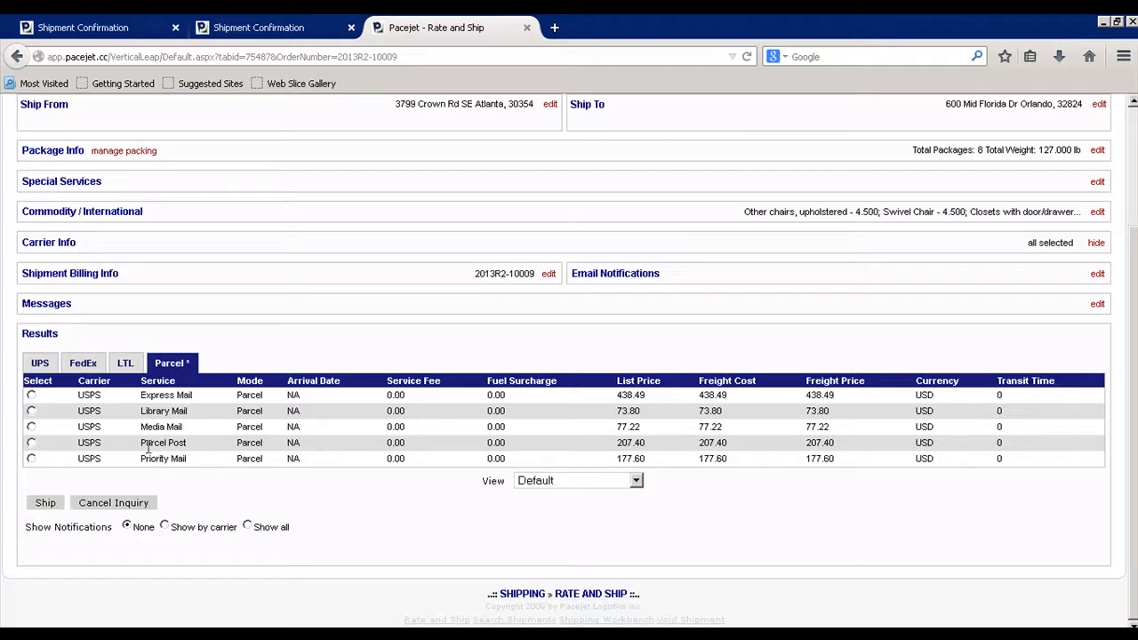
pyautogui.click(86, 368)
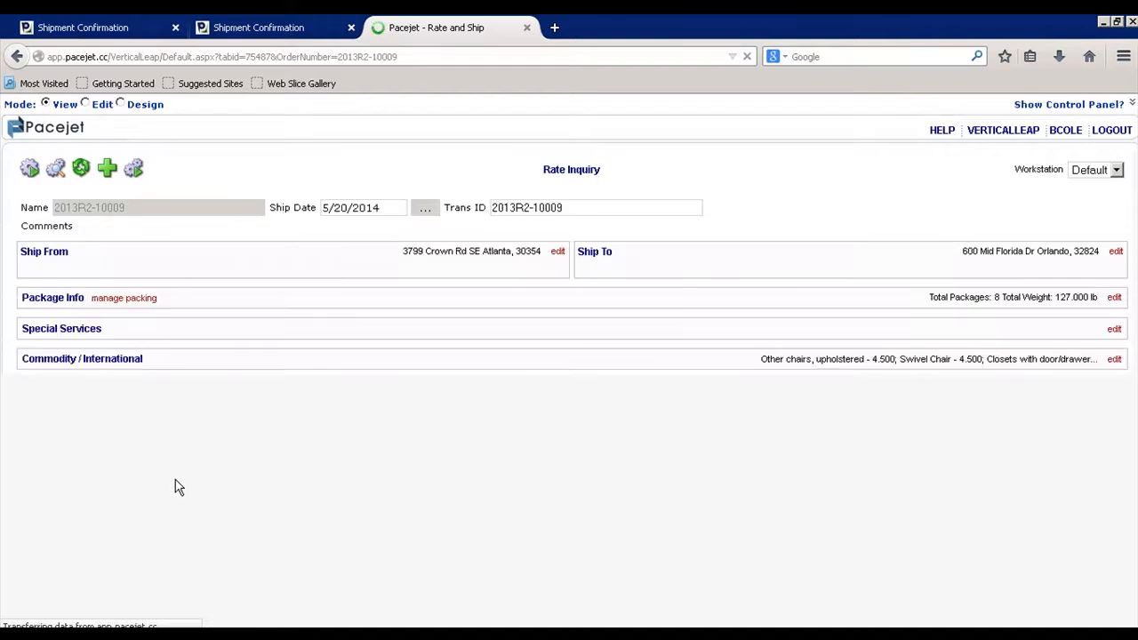
pyautogui.scroll(-5, 176, 480)
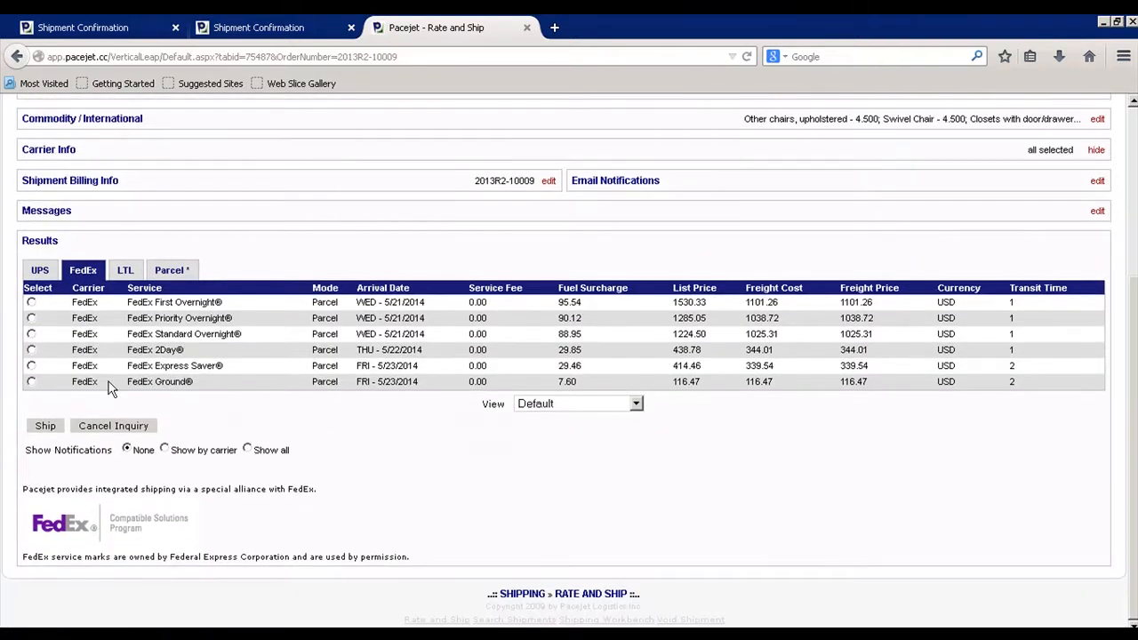
pyautogui.click(32, 383)
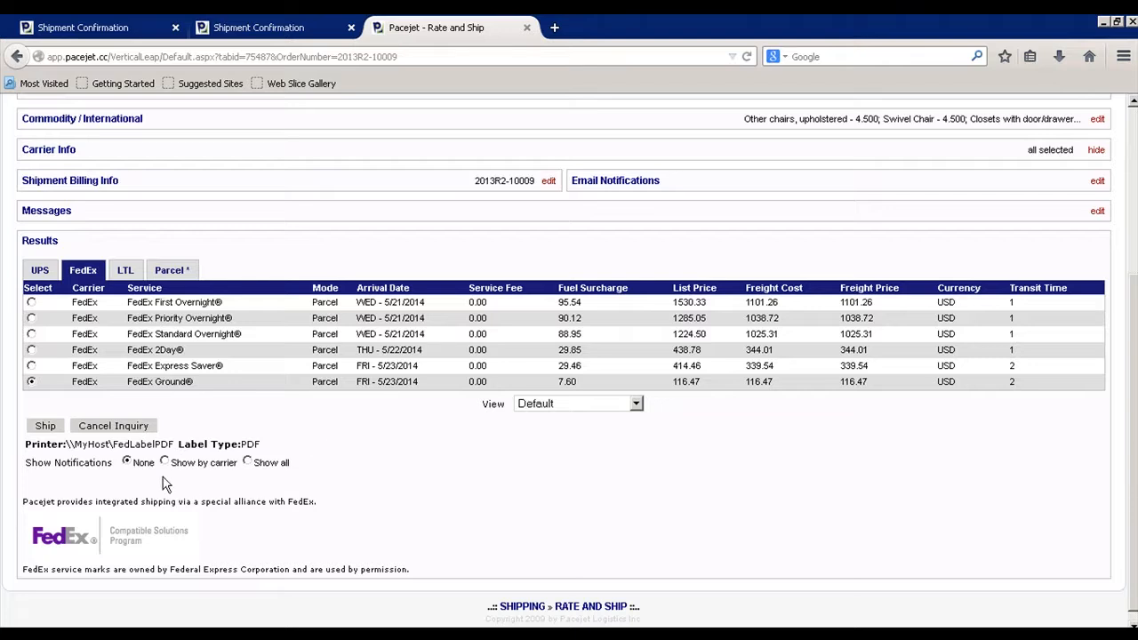
pyautogui.click(46, 427)
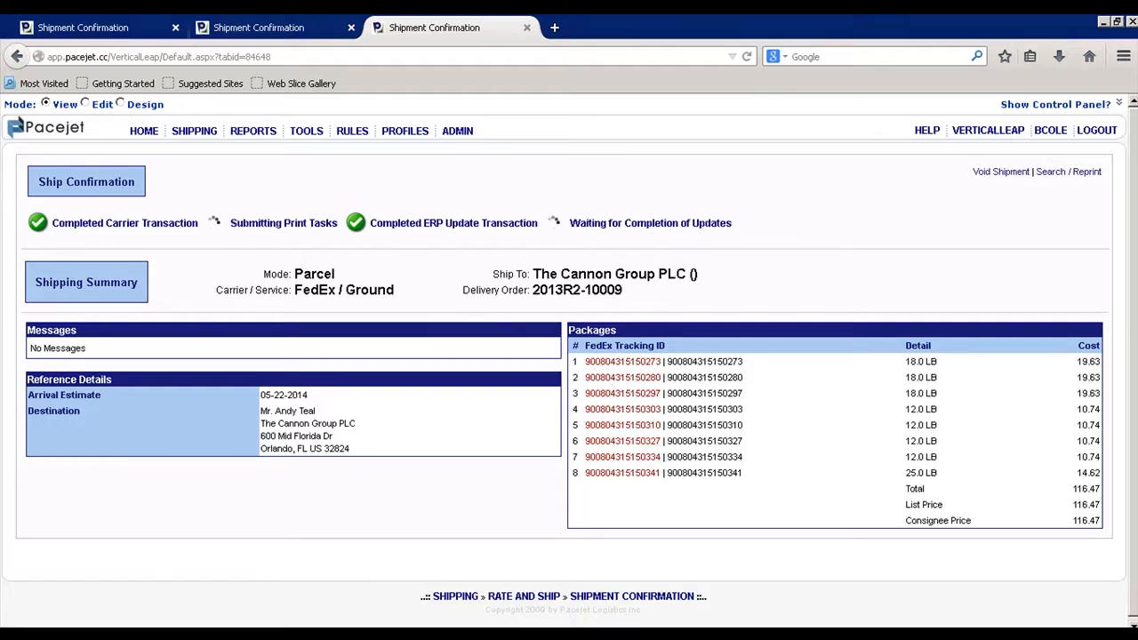
# - Switch back to the Packing Screen in Microsoft Dynamics NAV and run Shipping Complete to import the Pacejet shipment
pyautogui.click(103, 635)
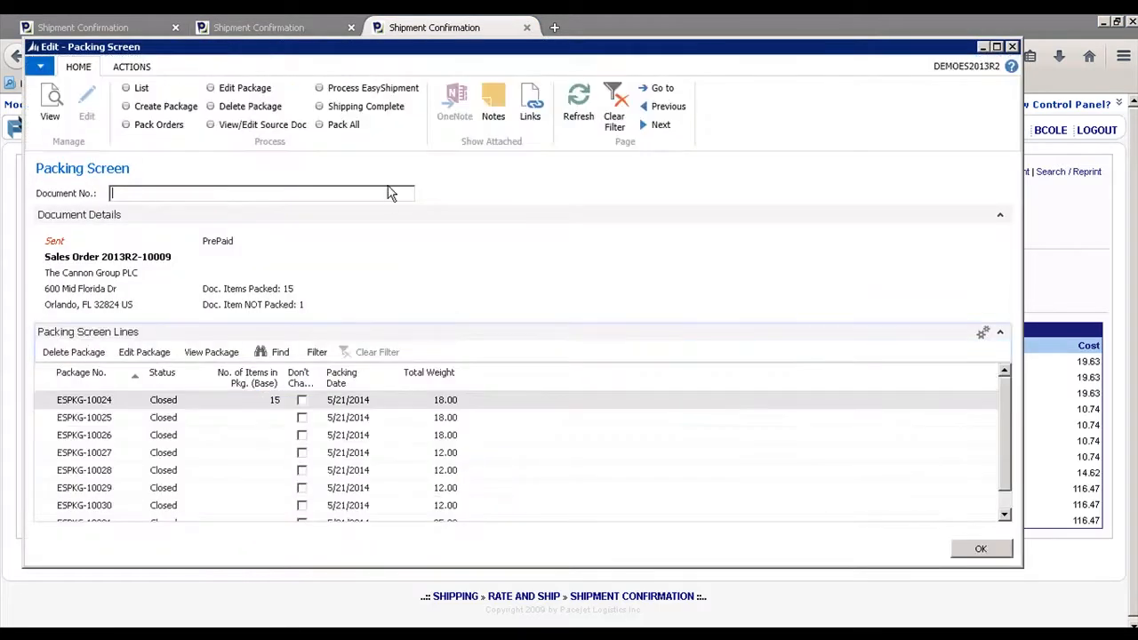
pyautogui.click(344, 110)
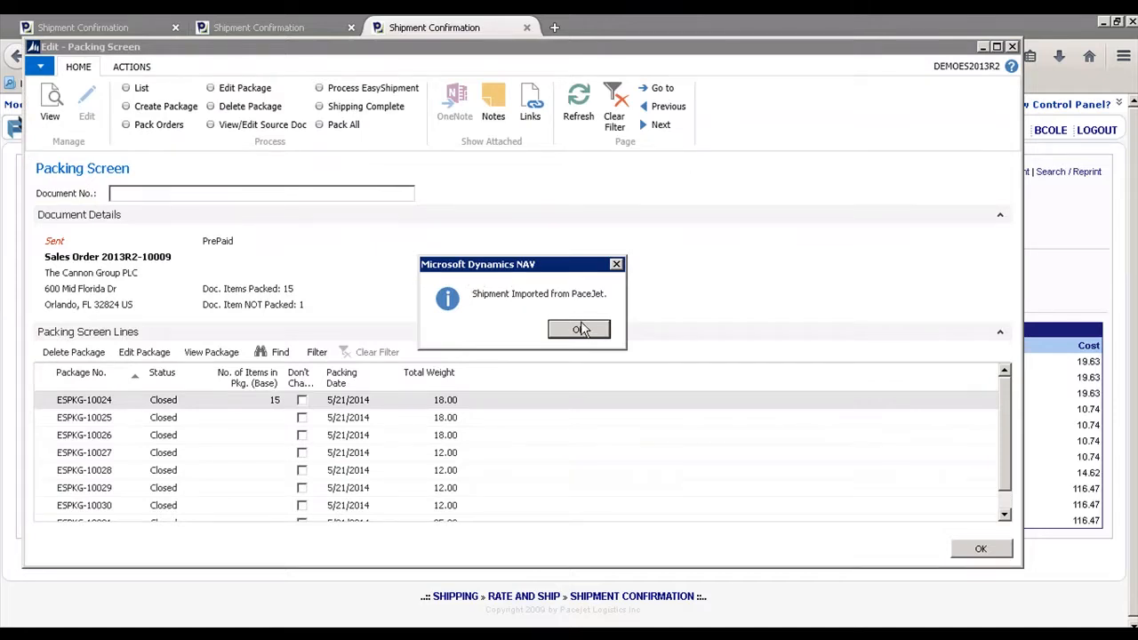
pyautogui.click(579, 330)
pyautogui.write('bbbbbbbbbbbbbbbb')
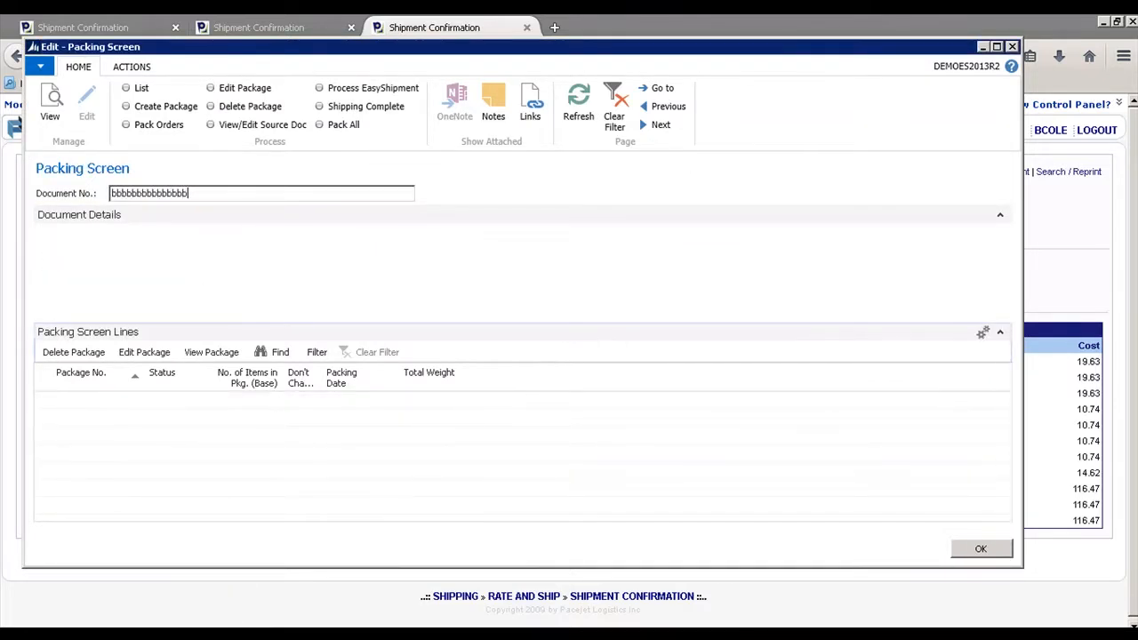
pyautogui.write('bbbb')
# - Switch to the Sales Order Processor Role Center and open the list of all sales orders
pyautogui.click(196, 630)
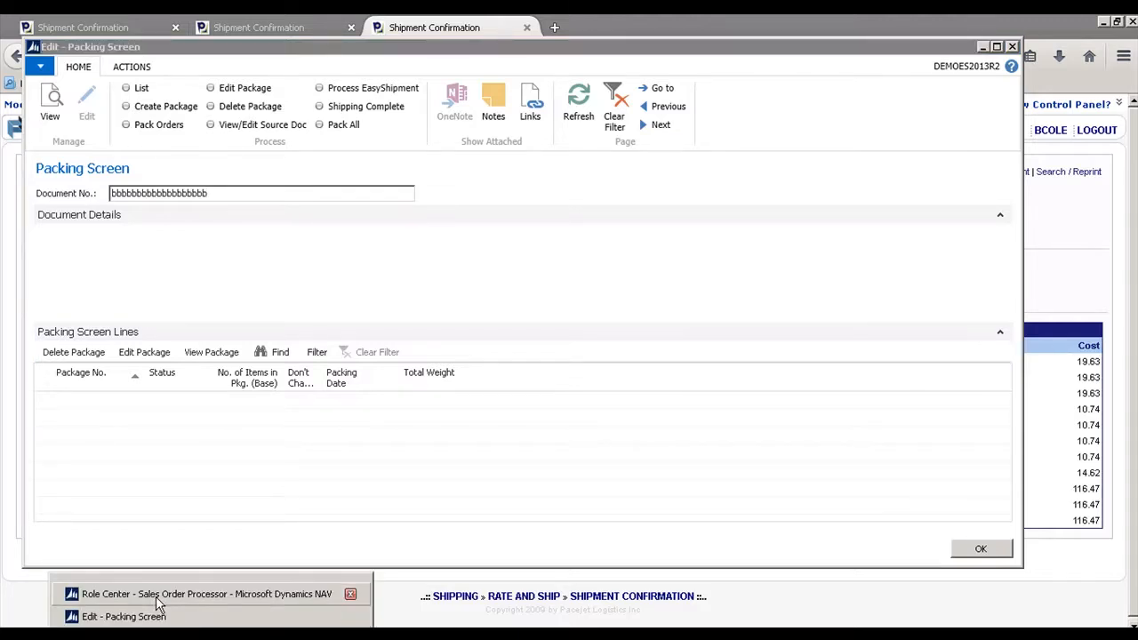
pyautogui.click(156, 595)
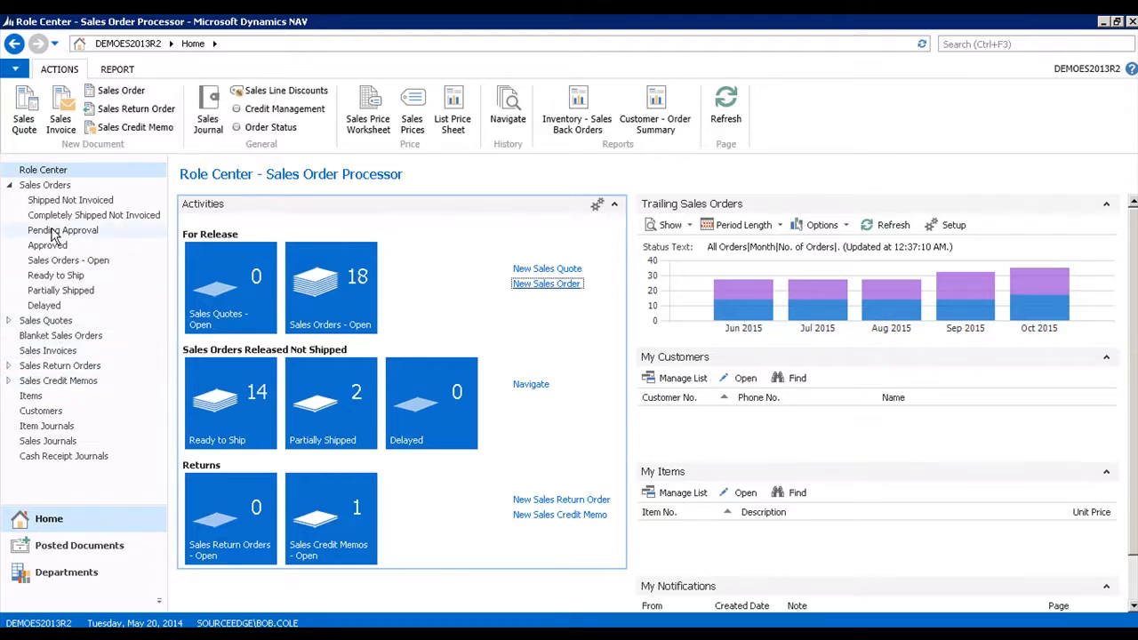
pyautogui.click(54, 189)
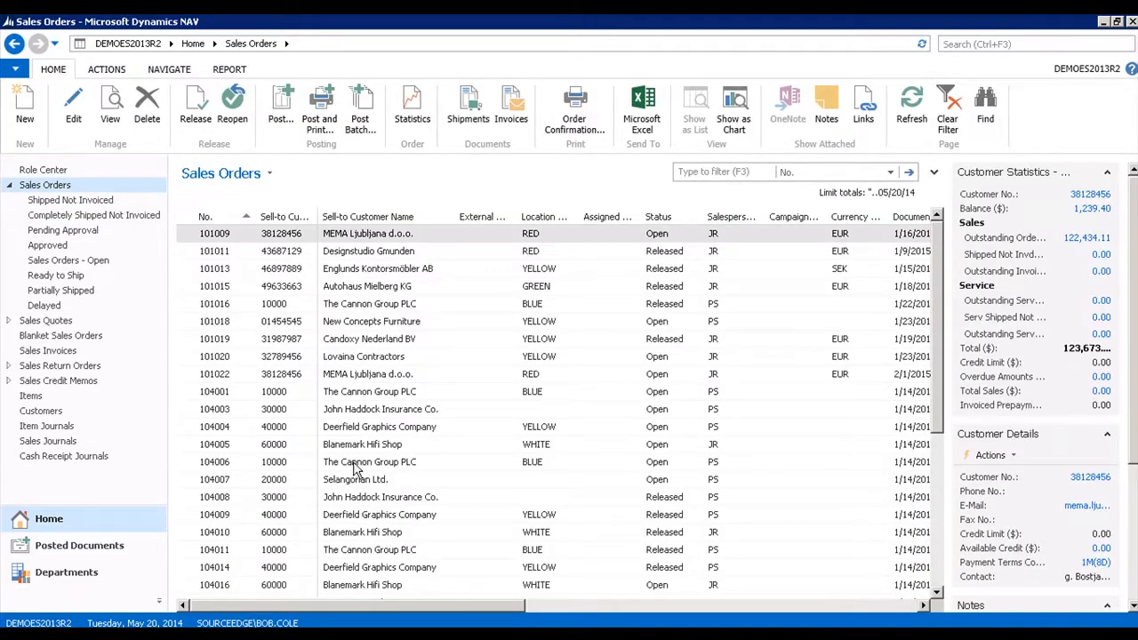
# - Open The Cannon Group PLC's released sales order dated 5/21/2014 and collapse its Shipping section
pyautogui.scroll(-5, 354, 469)
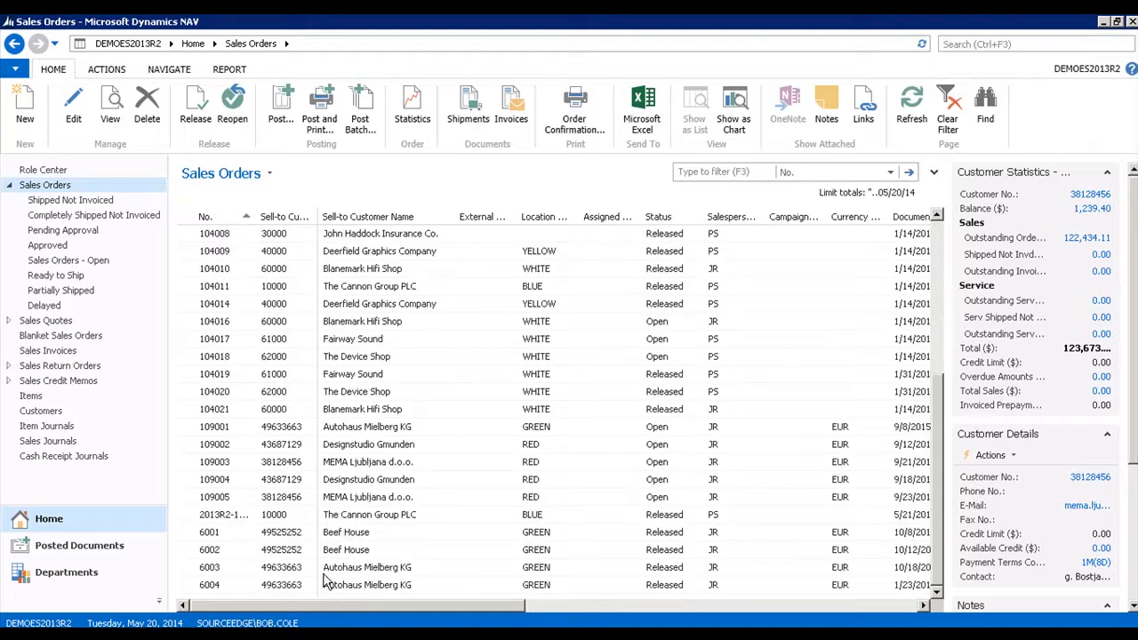
pyautogui.click(347, 517)
pyautogui.doubleClick(346, 516)
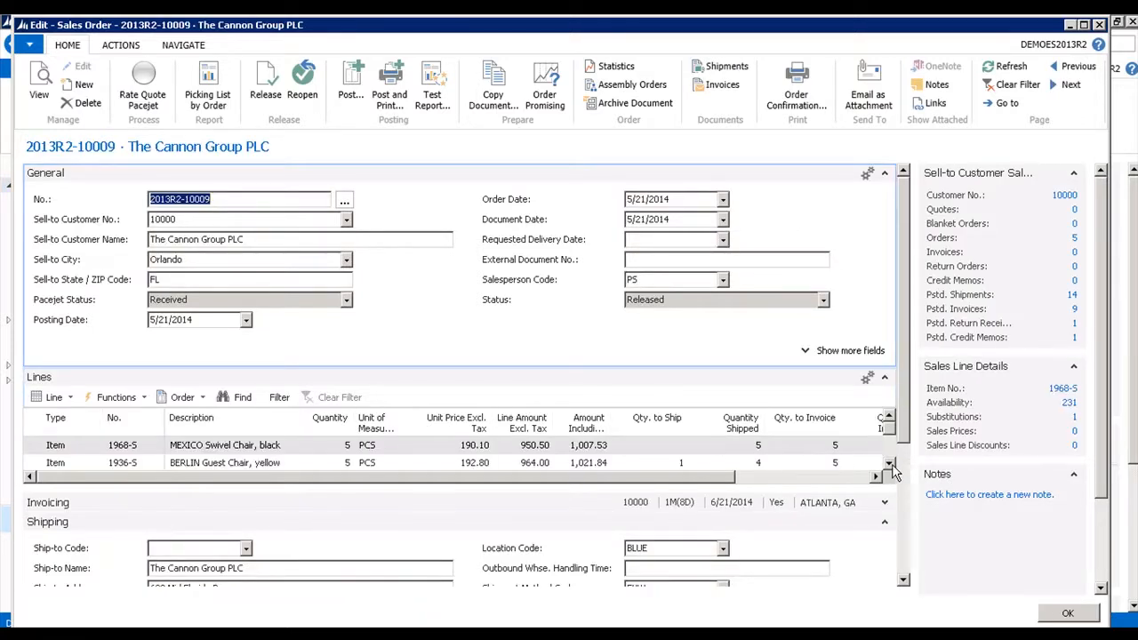
pyautogui.click(885, 524)
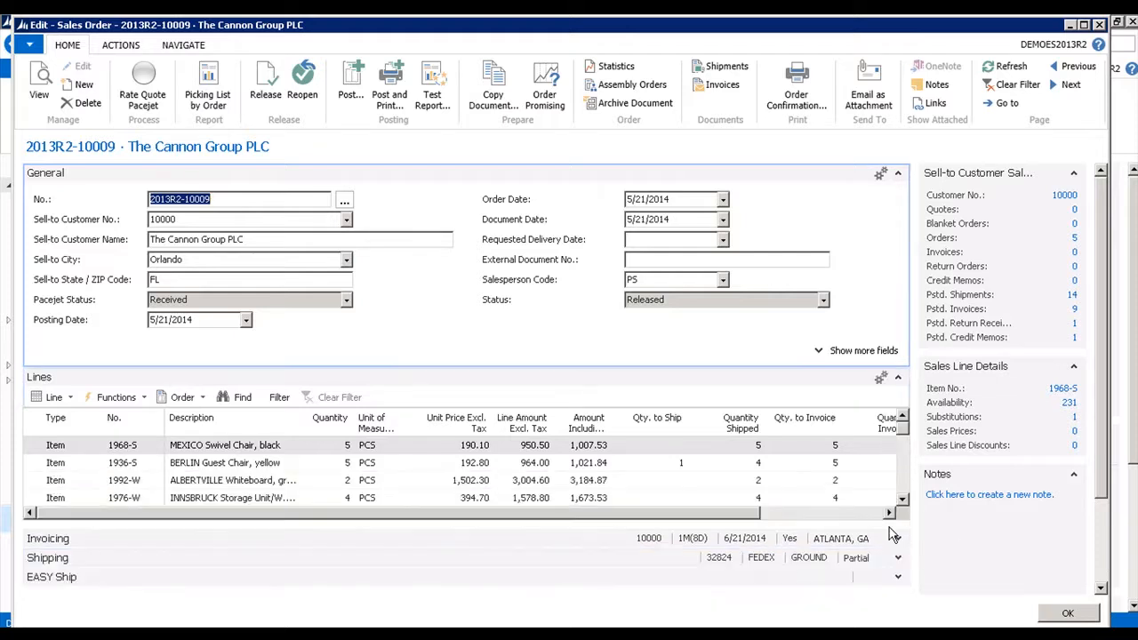
# - Review the order's item lines and the package tracking numbers listed beneath them
pyautogui.click(903, 502)
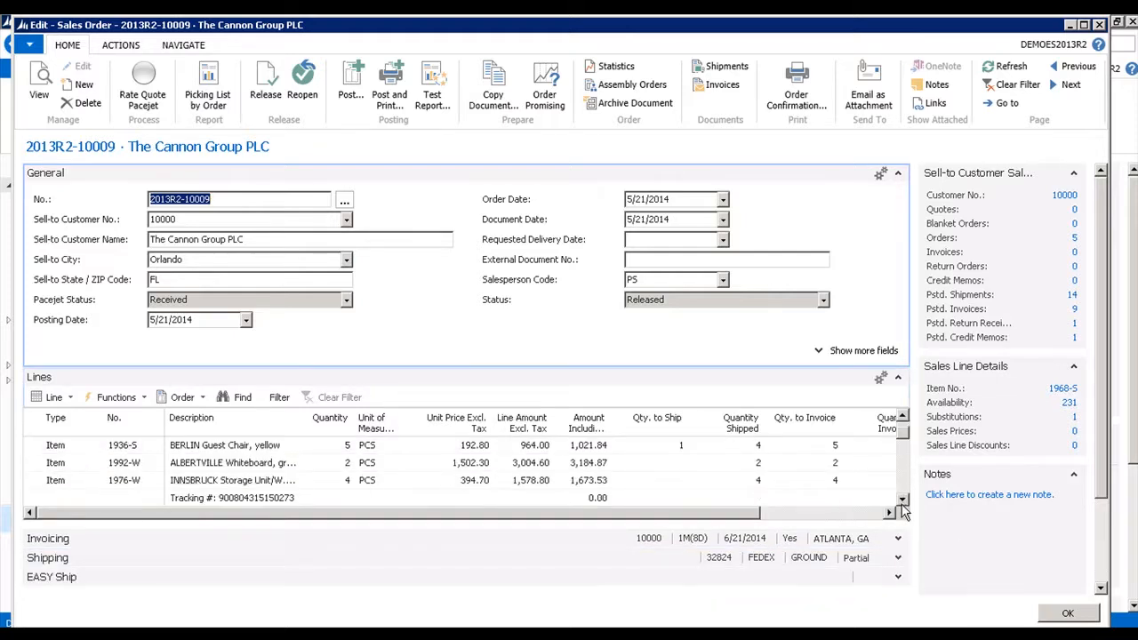
pyautogui.click(904, 502)
pyautogui.click(904, 502)
pyautogui.click(904, 502)
pyautogui.click(904, 502)
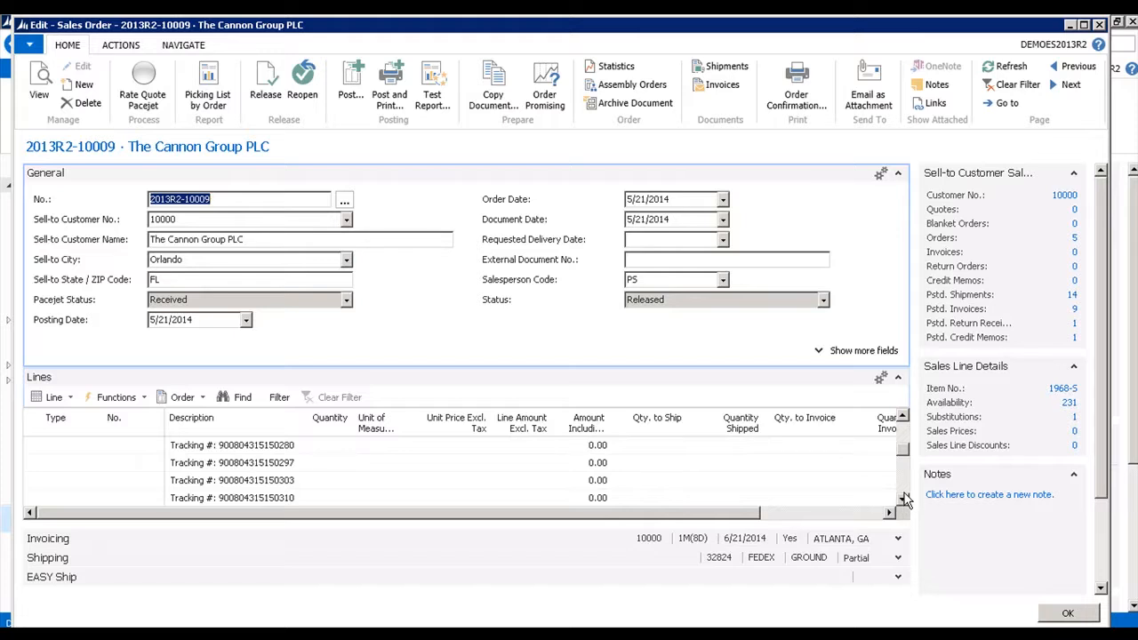
pyautogui.moveTo(905, 451); pyautogui.dragTo(906, 435)
pyautogui.write('b')
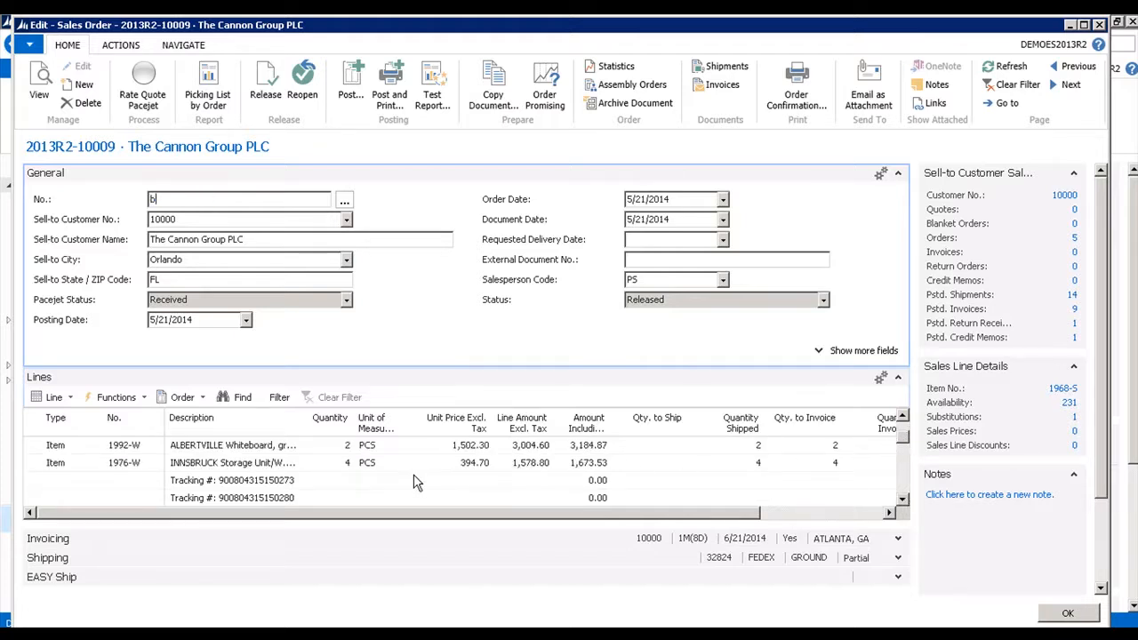
pyautogui.write('bbbbbbbbbbbbbbbbbbb')
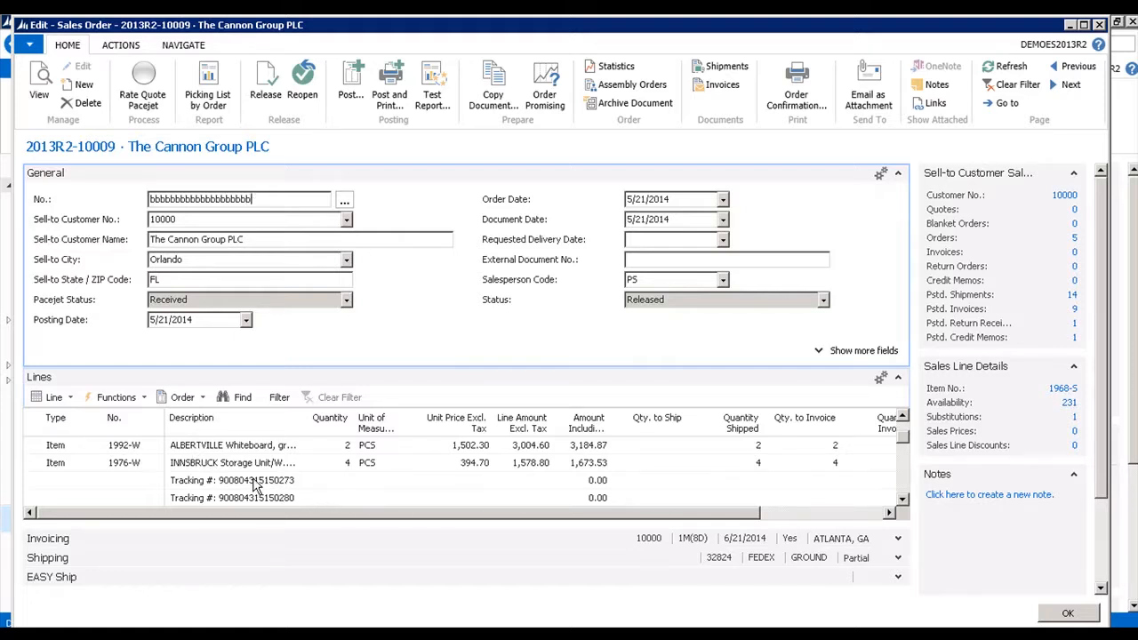
# - Examine the remaining tracking number lines and the Shipping & Handling line at the end of the order
pyautogui.click(905, 500)
pyautogui.click(904, 500)
pyautogui.click(906, 501)
pyautogui.click(906, 500)
pyautogui.click(904, 500)
pyautogui.click(903, 501)
pyautogui.click(904, 500)
pyautogui.click(904, 501)
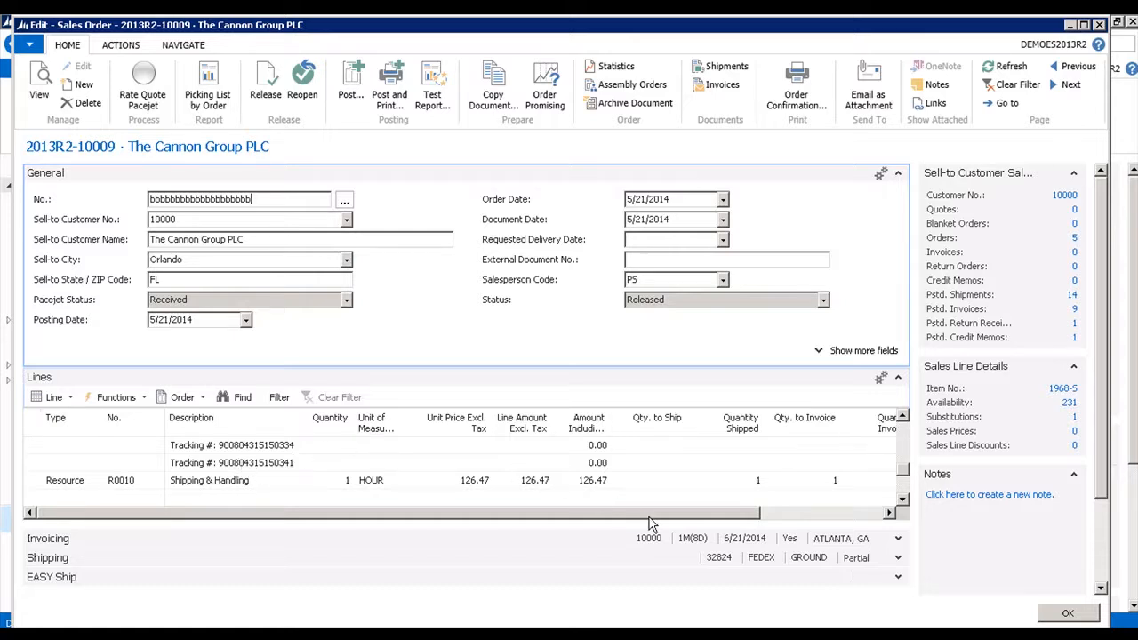
# - Compare the shipped, invoiced and to-invoice quantities across the order's lines
pyautogui.moveTo(702, 513); pyautogui.dragTo(771, 513)
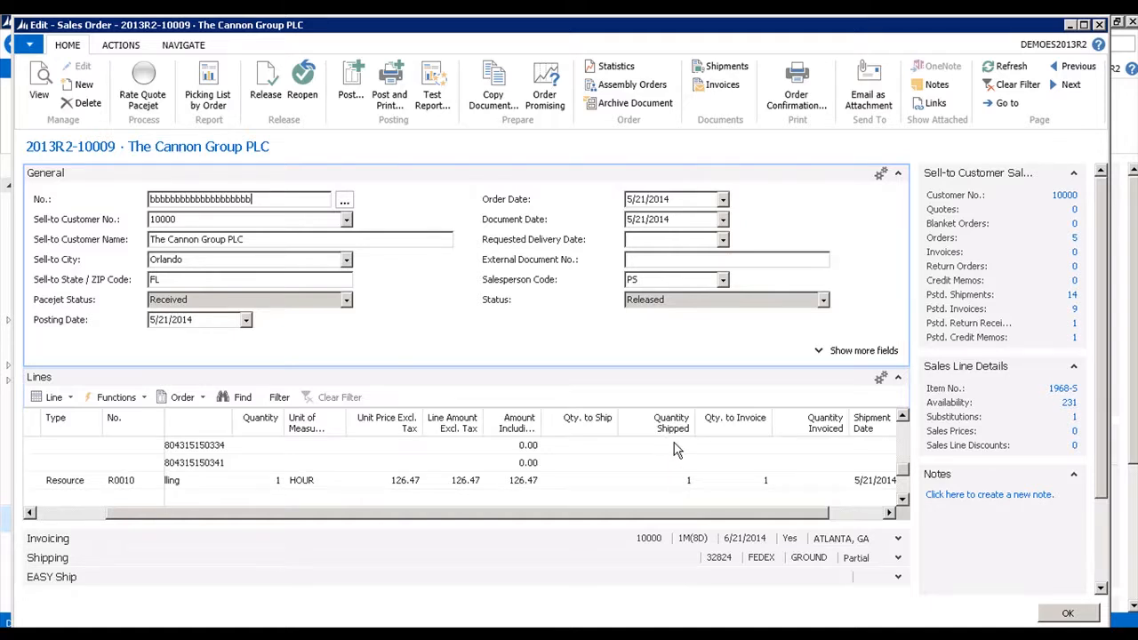
pyautogui.click(903, 417)
pyautogui.click(903, 418)
pyautogui.click(903, 418)
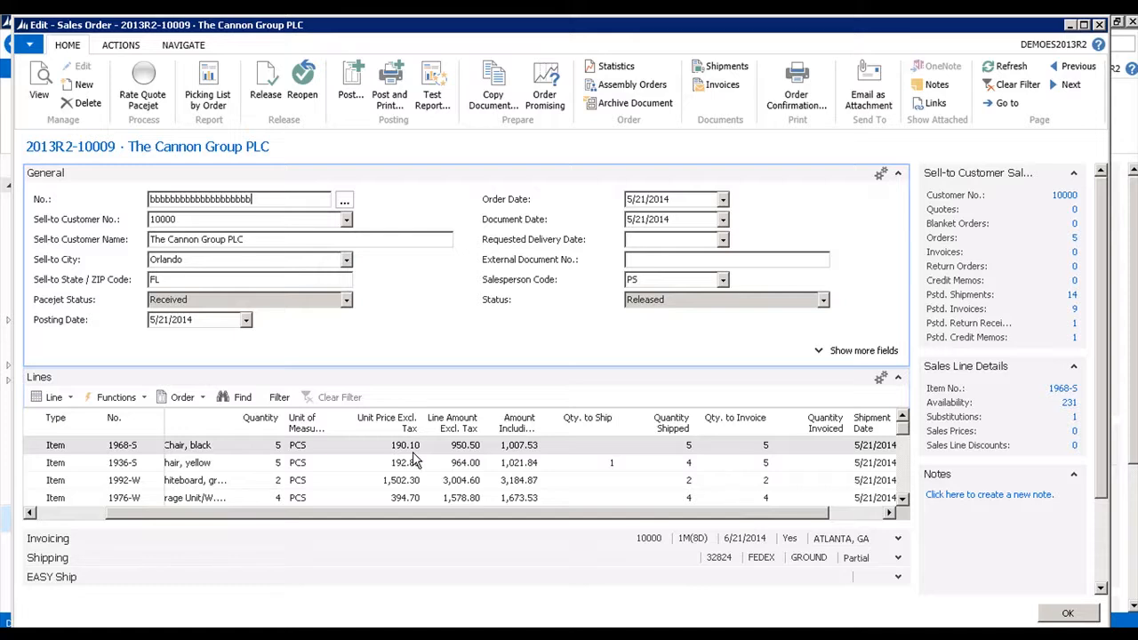
# - Discard the stray entry in the order's No. field and post the order with the Ship and Invoice option
pyautogui.press('Escape')
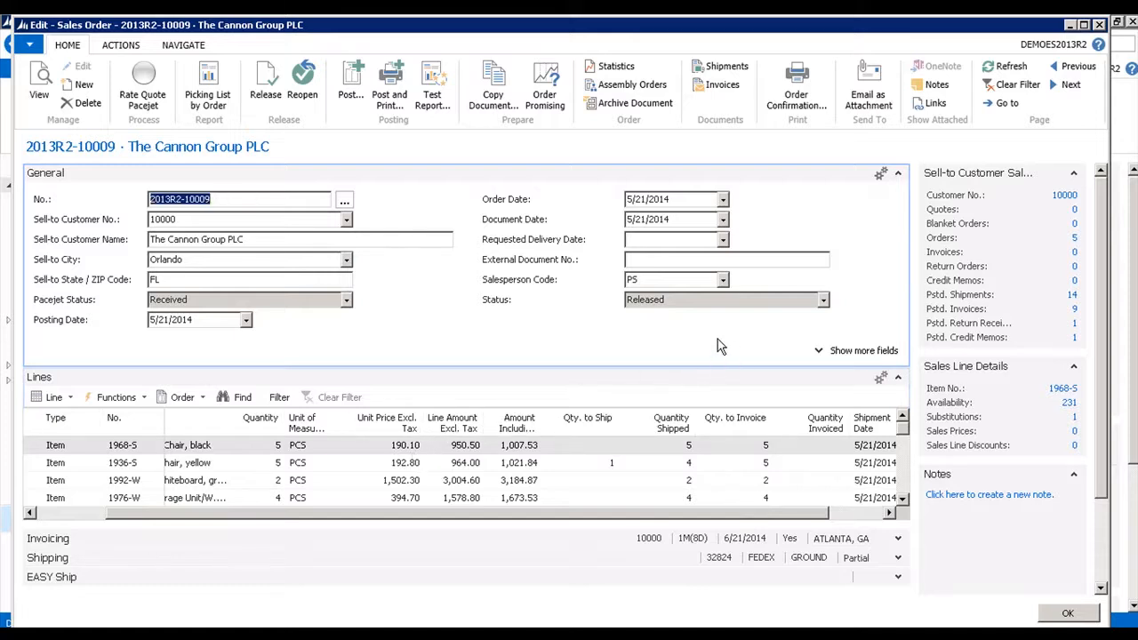
pyautogui.click(352, 82)
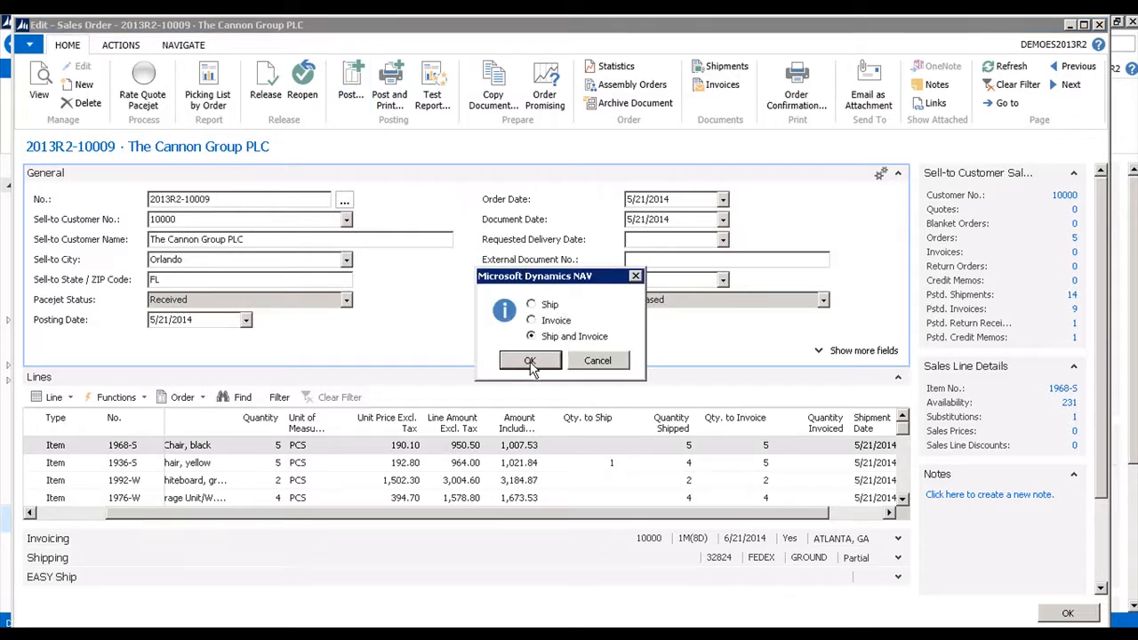
pyautogui.click(531, 361)
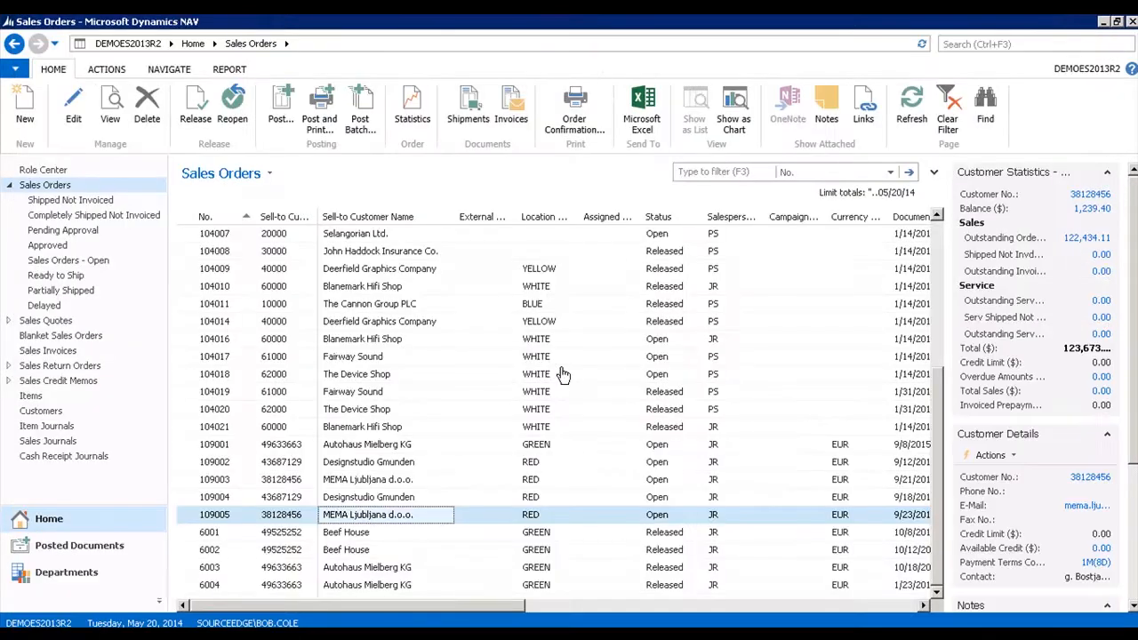
# - Create a new sales order for The Cannon Group PLC using its customer number
pyautogui.click(25, 107)
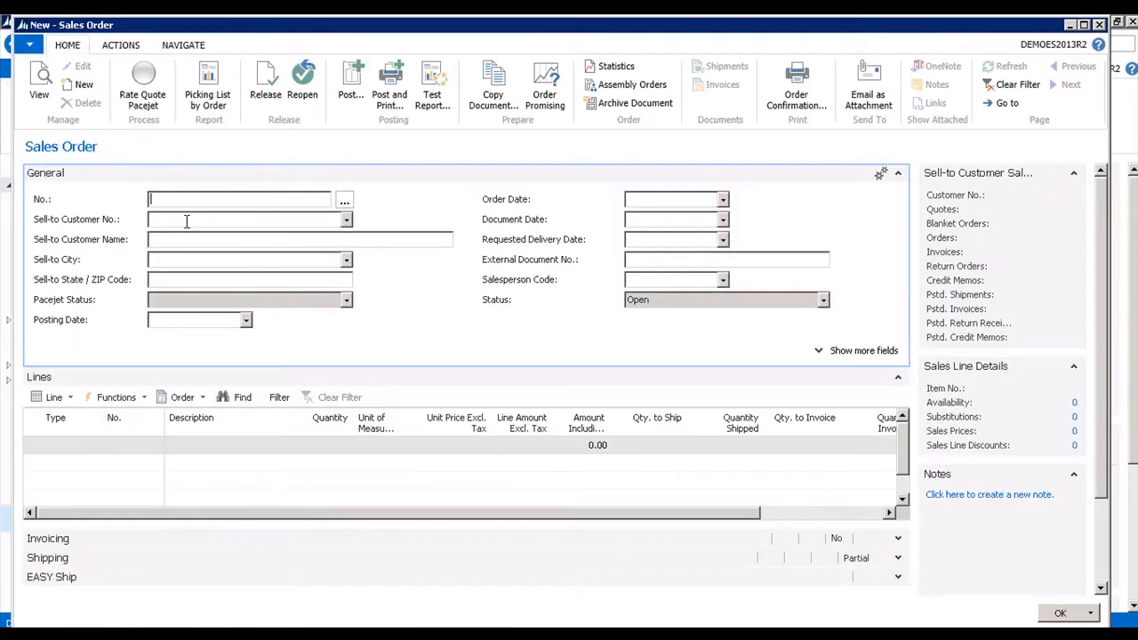
pyautogui.click(185, 223)
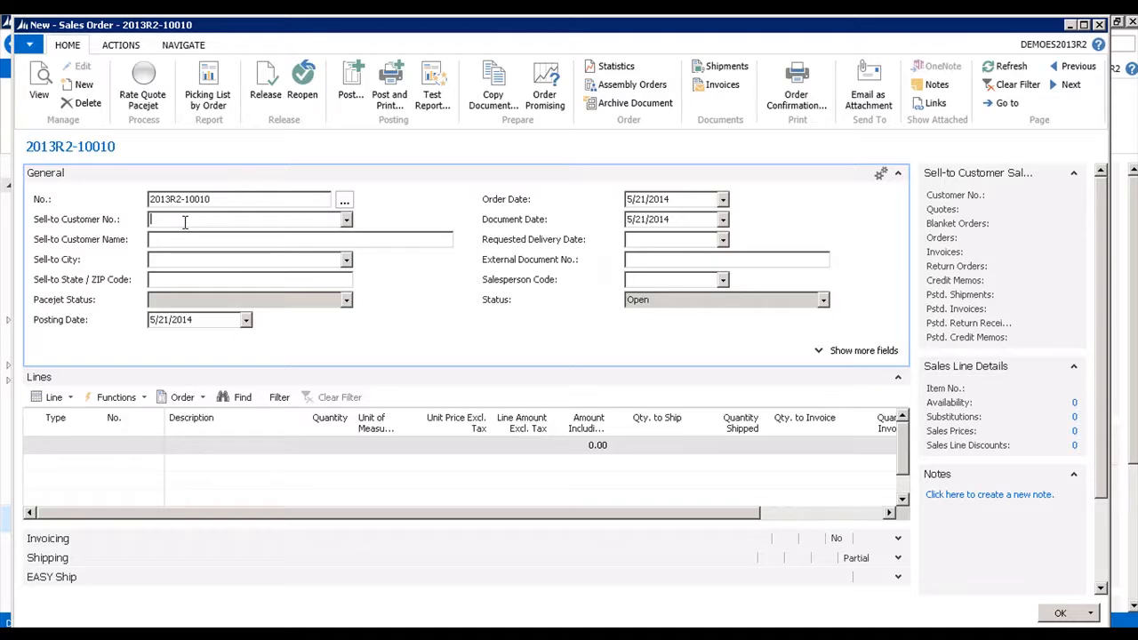
pyautogui.write('0000')
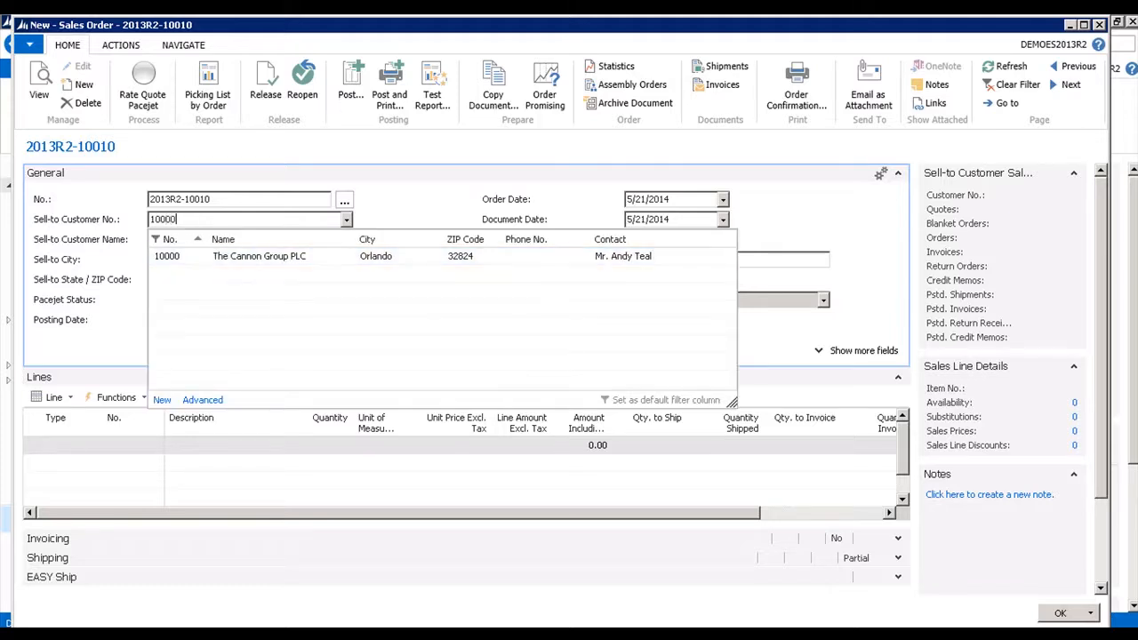
pyautogui.press('Return')
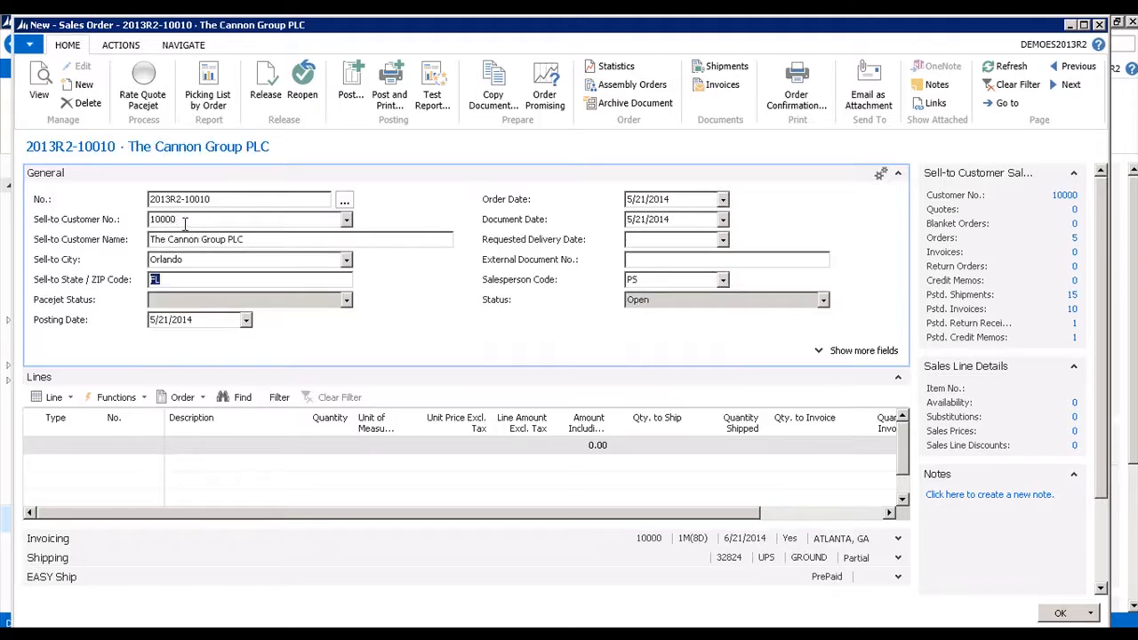
# - Add an item line for 2 PCS of 1900-S PARIS Guest Chair, black, and release the order before closing it
pyautogui.click(75, 447)
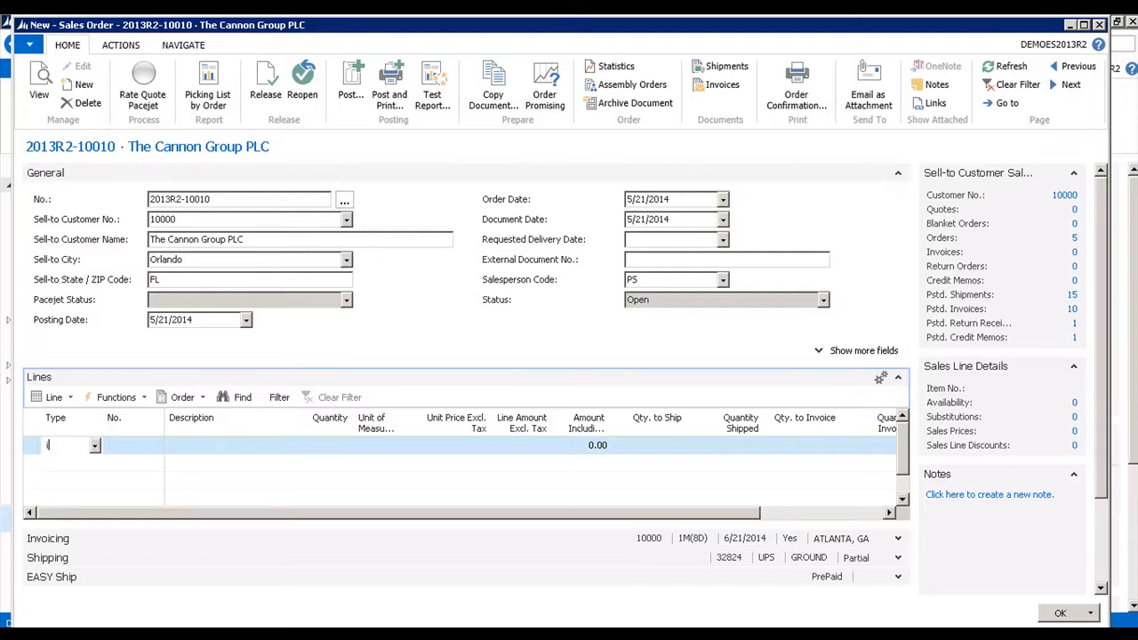
pyautogui.write('i')
pyautogui.press('Tab')
pyautogui.write('190')
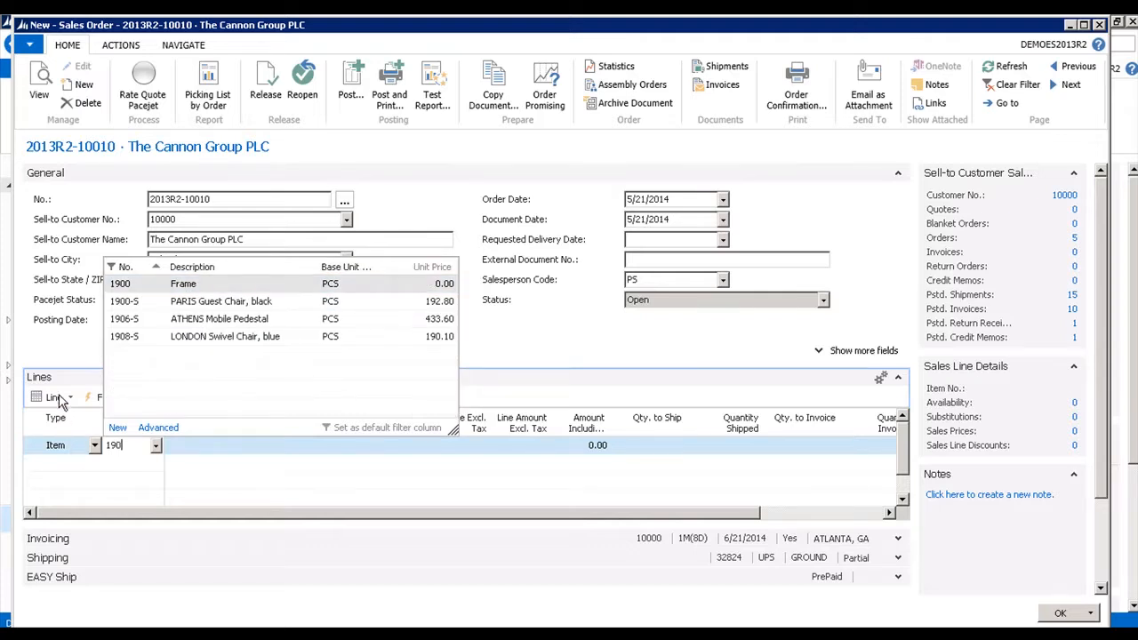
pyautogui.click(148, 302)
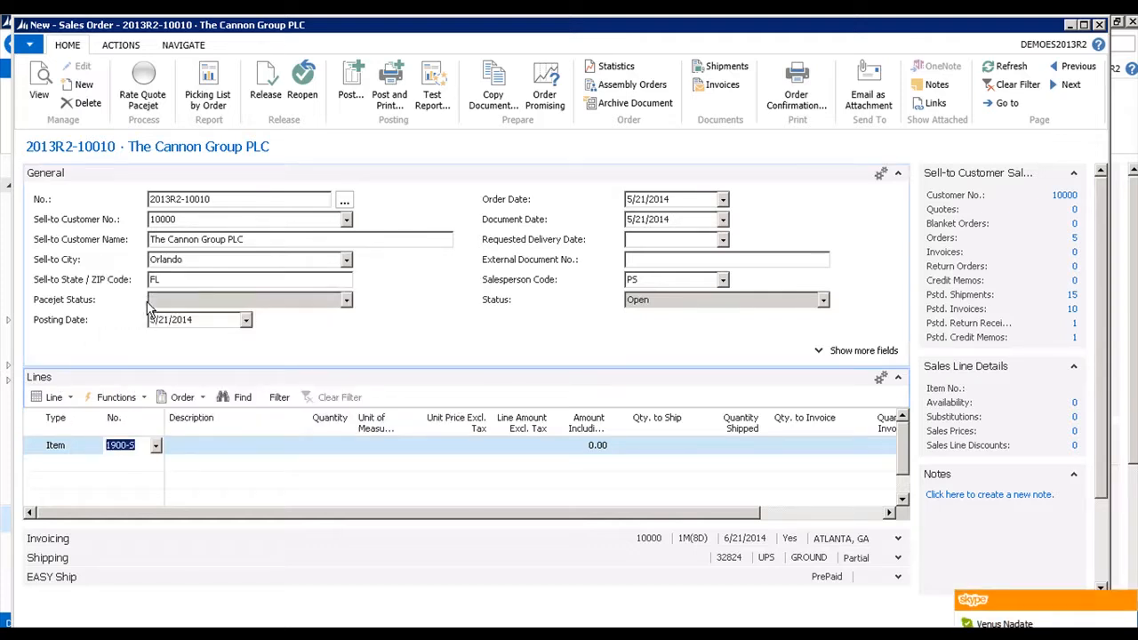
pyautogui.press('Tab')
pyautogui.press('Tab')
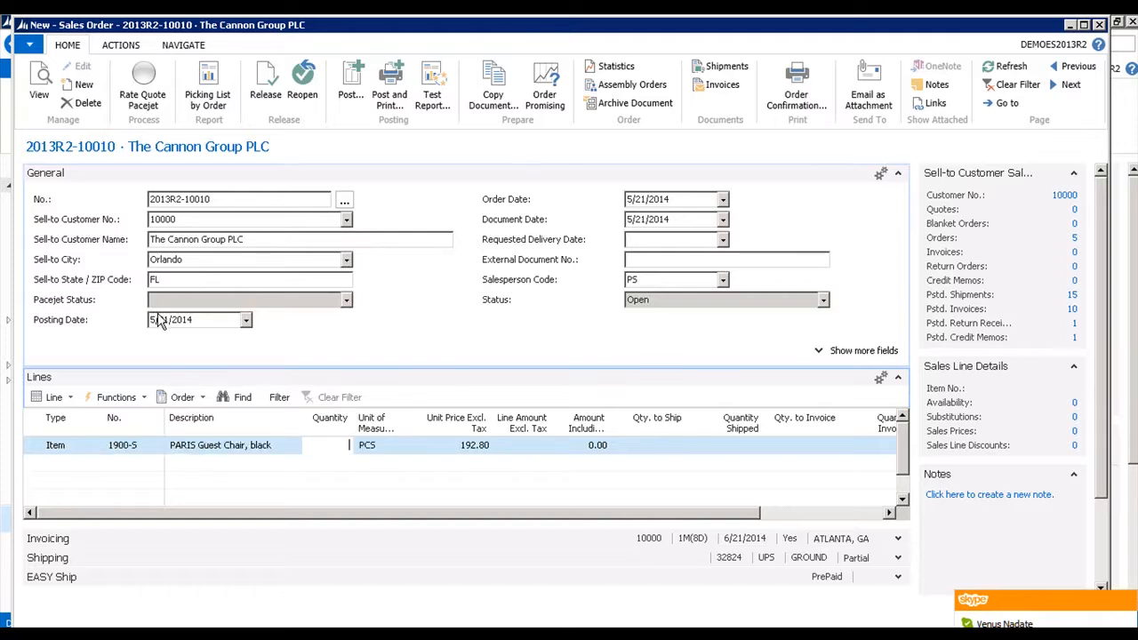
pyautogui.write('2')
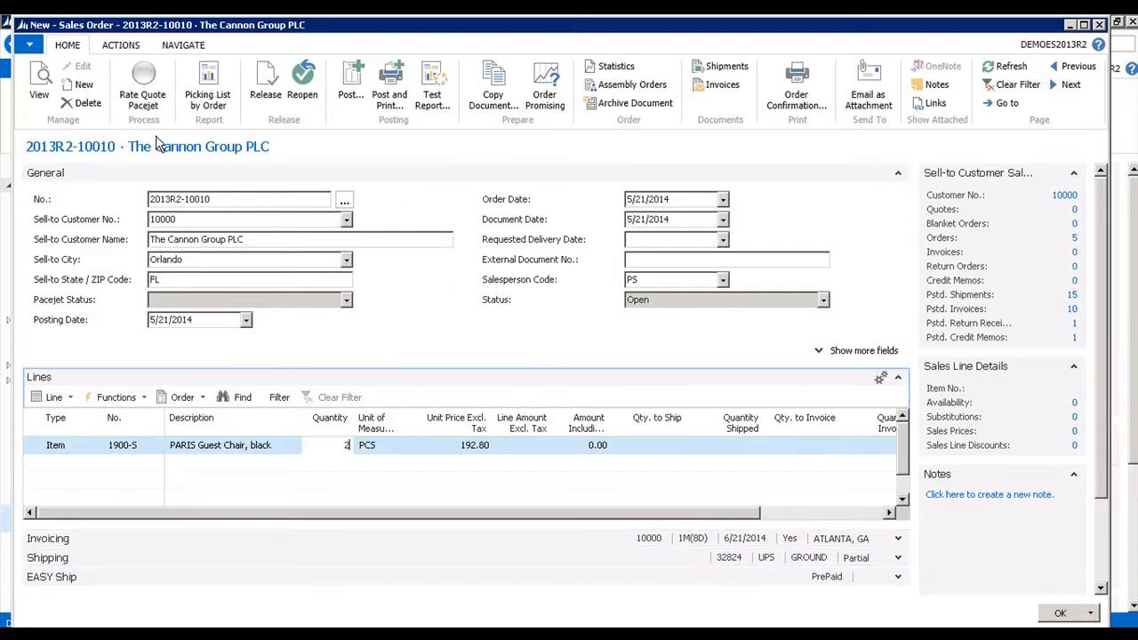
pyautogui.click(265, 87)
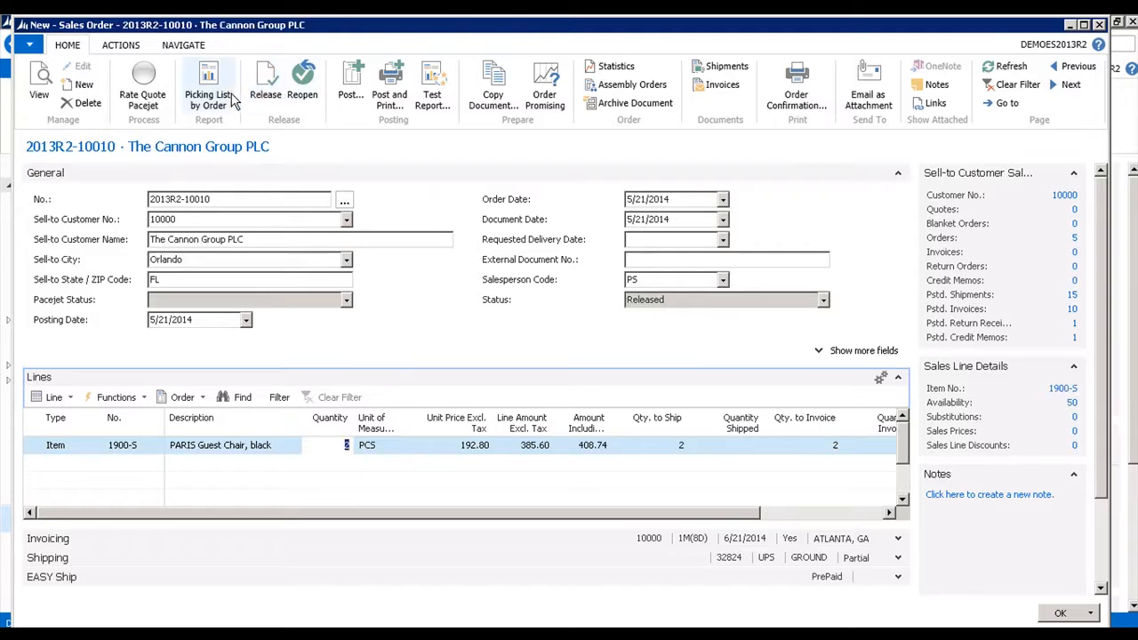
pyautogui.press('Escape')
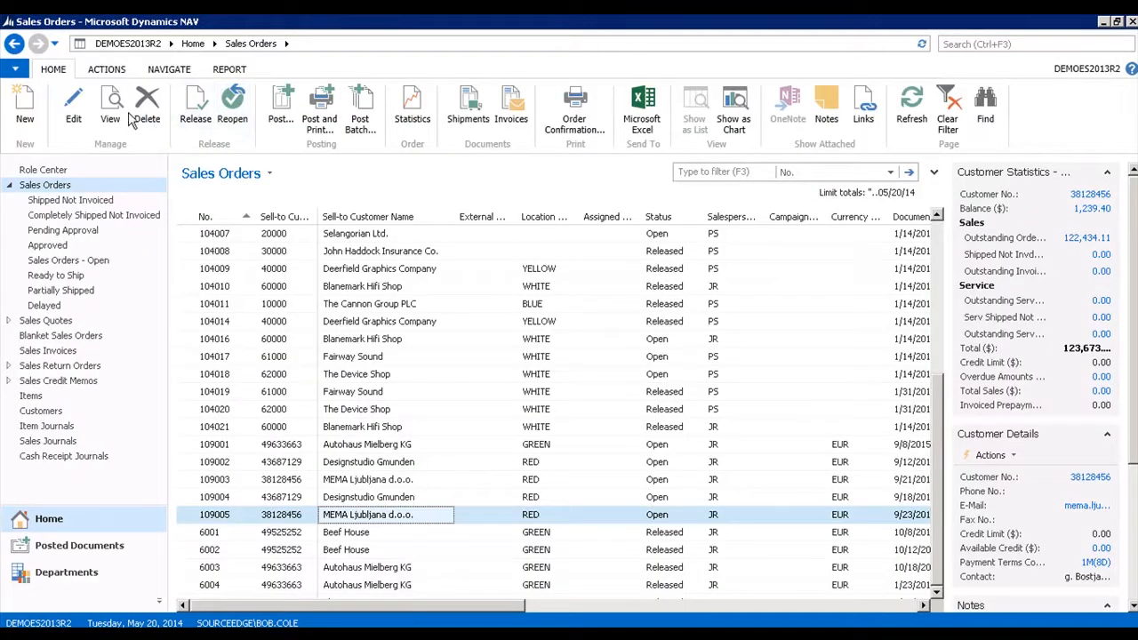
# - Create a second new sales order with The Cannon Group PLC as the sell-to customer
pyautogui.click(25, 105)
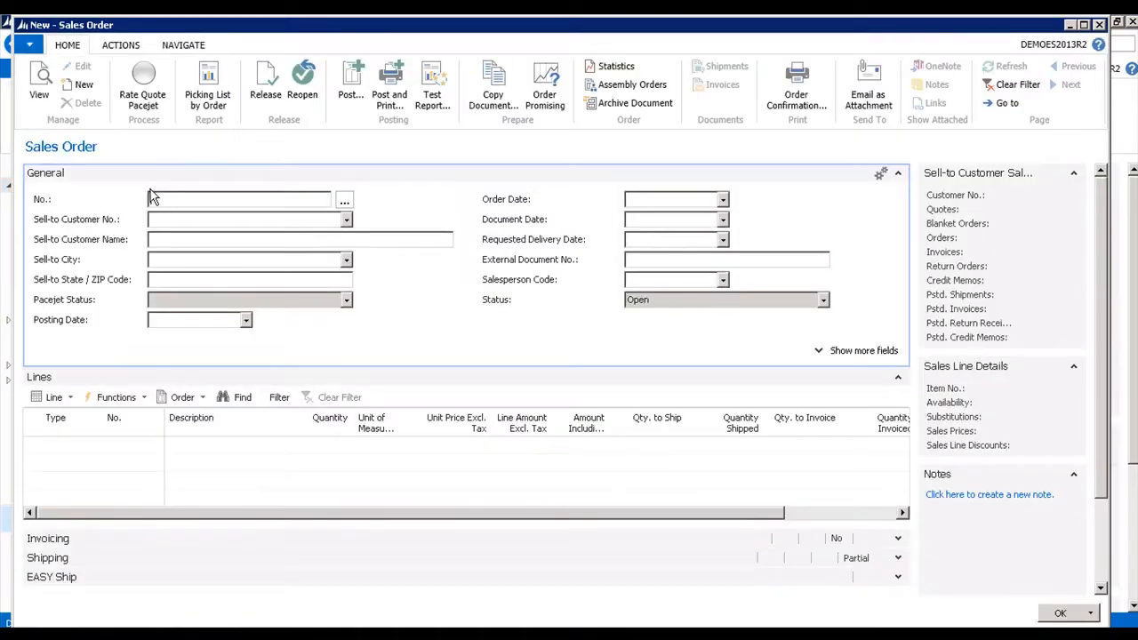
pyautogui.press('Tab')
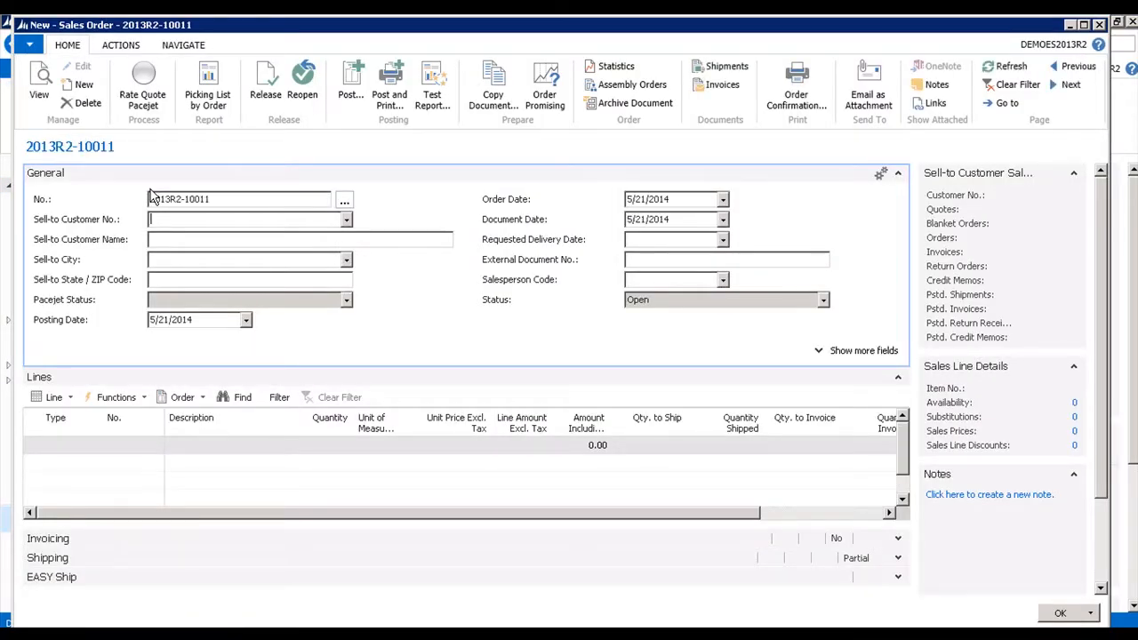
pyautogui.write('10000')
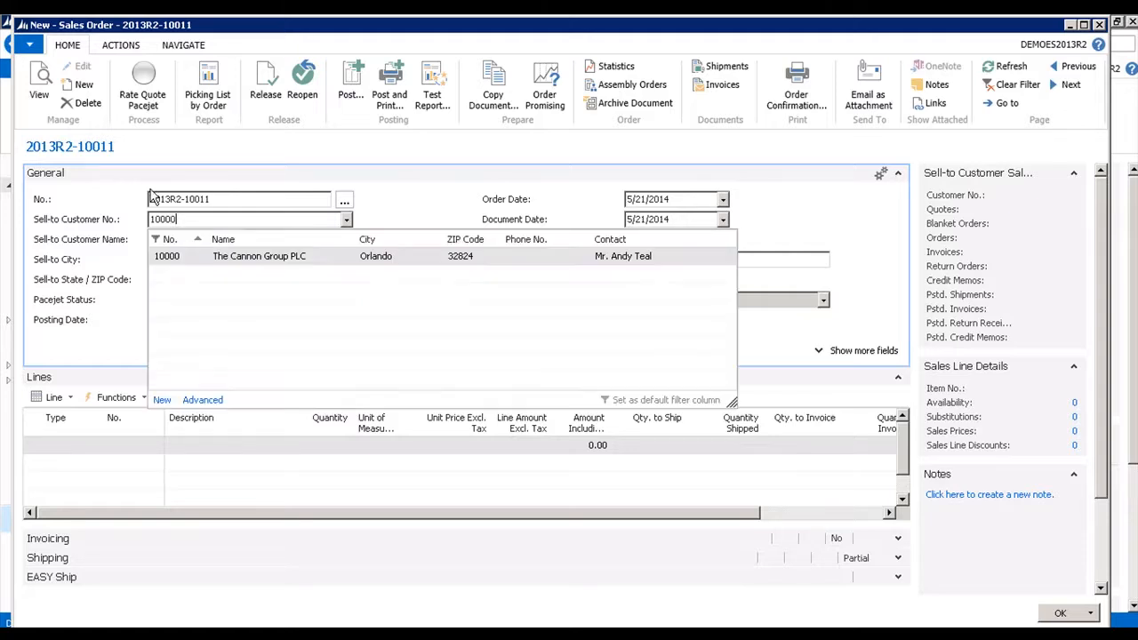
pyautogui.press('Tab')
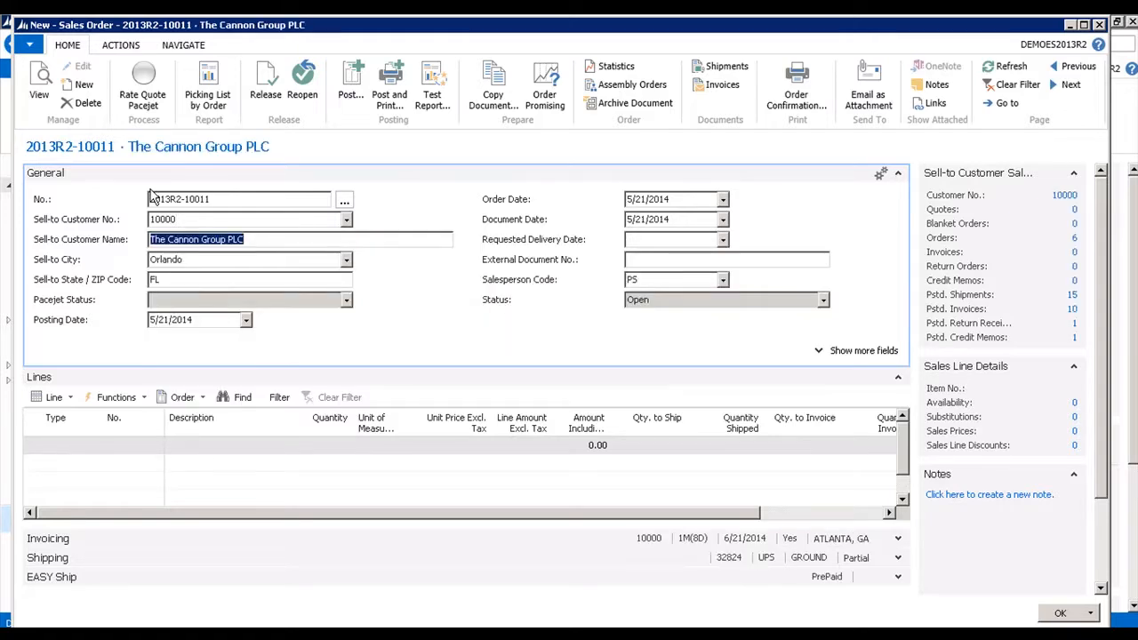
# - Add an item line for 2 PCS of 1928-S AMSTERDAM Lamp to the second order and release it
pyautogui.click(69, 444)
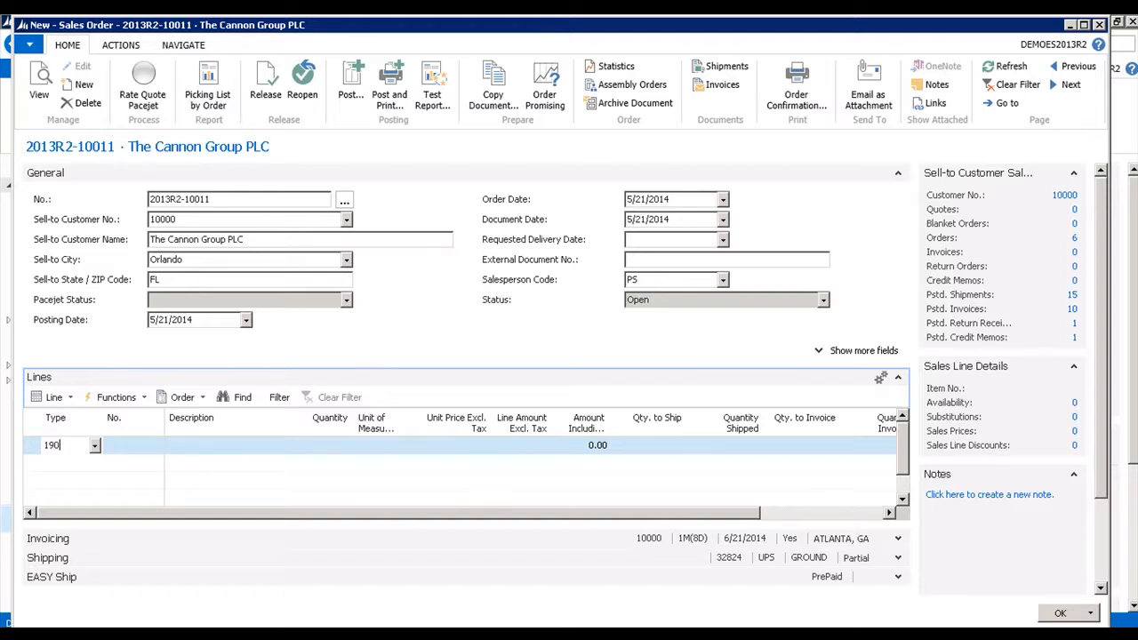
pyautogui.moveTo(61, 445); pyautogui.dragTo(8, 442)
pyautogui.write('Item')
pyautogui.press('Tab')
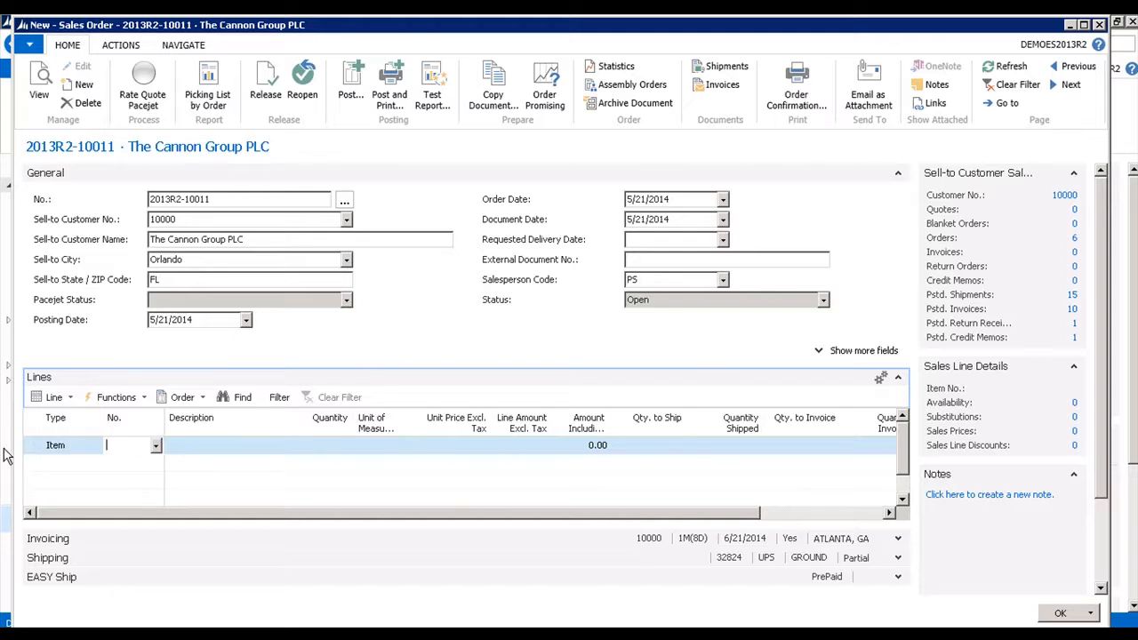
pyautogui.write('192')
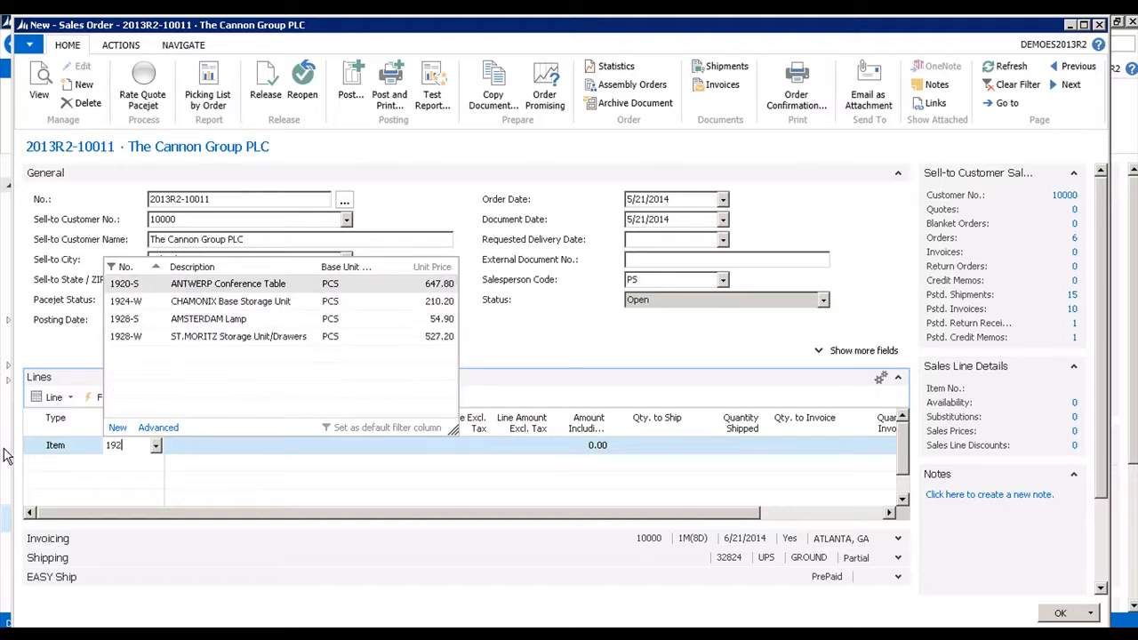
pyautogui.click(207, 318)
pyautogui.press('Tab')
pyautogui.press('Tab')
pyautogui.write('2')
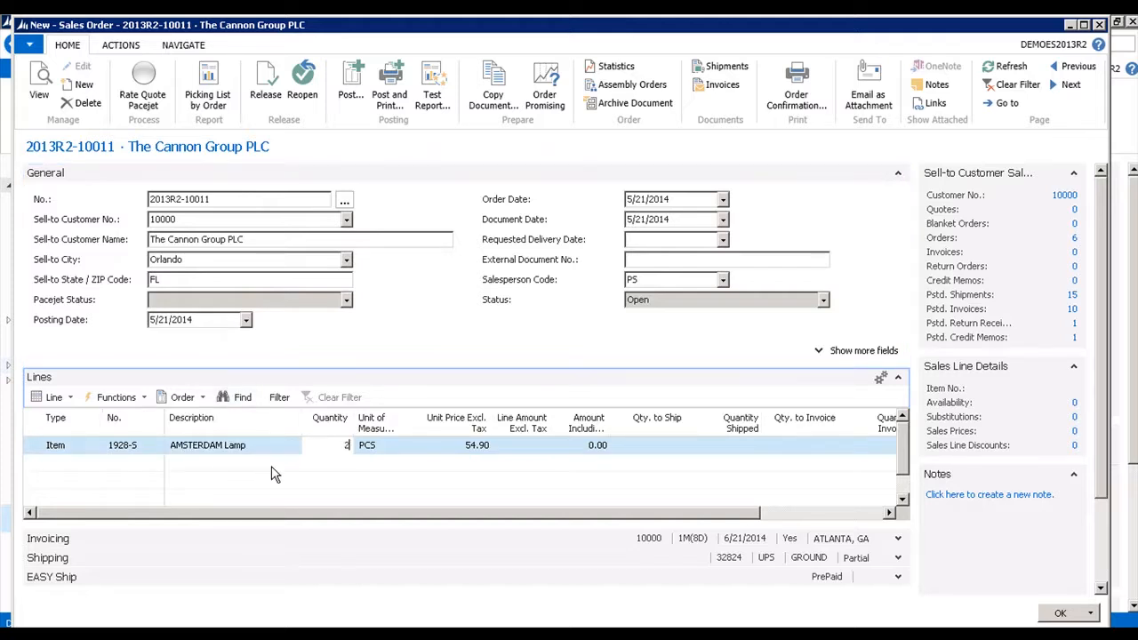
pyautogui.press('Tab')
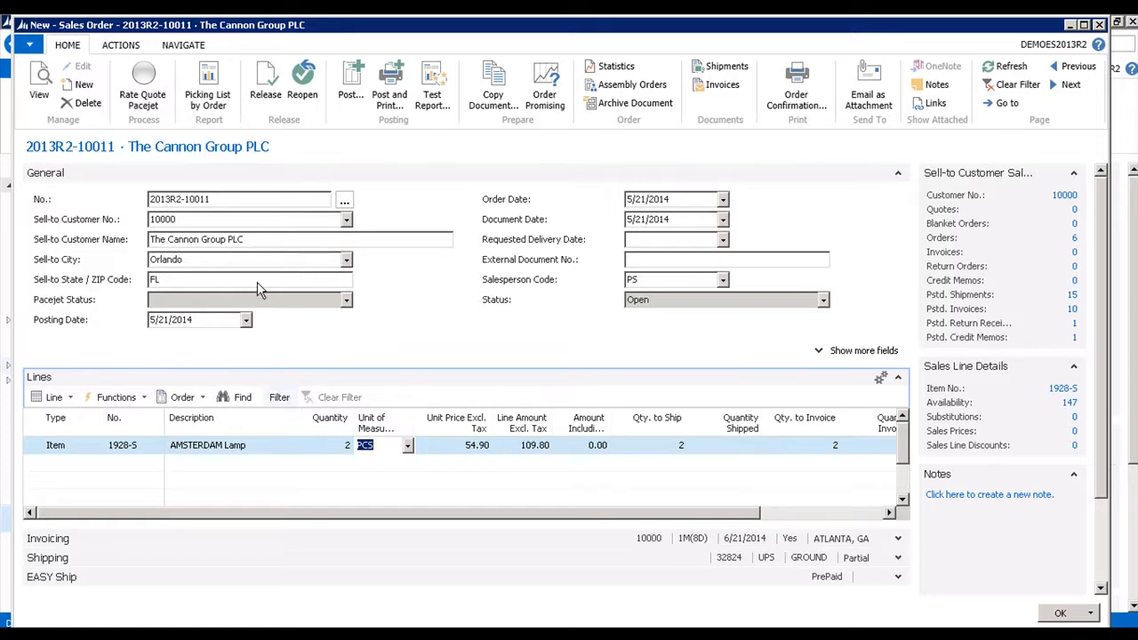
pyautogui.click(271, 93)
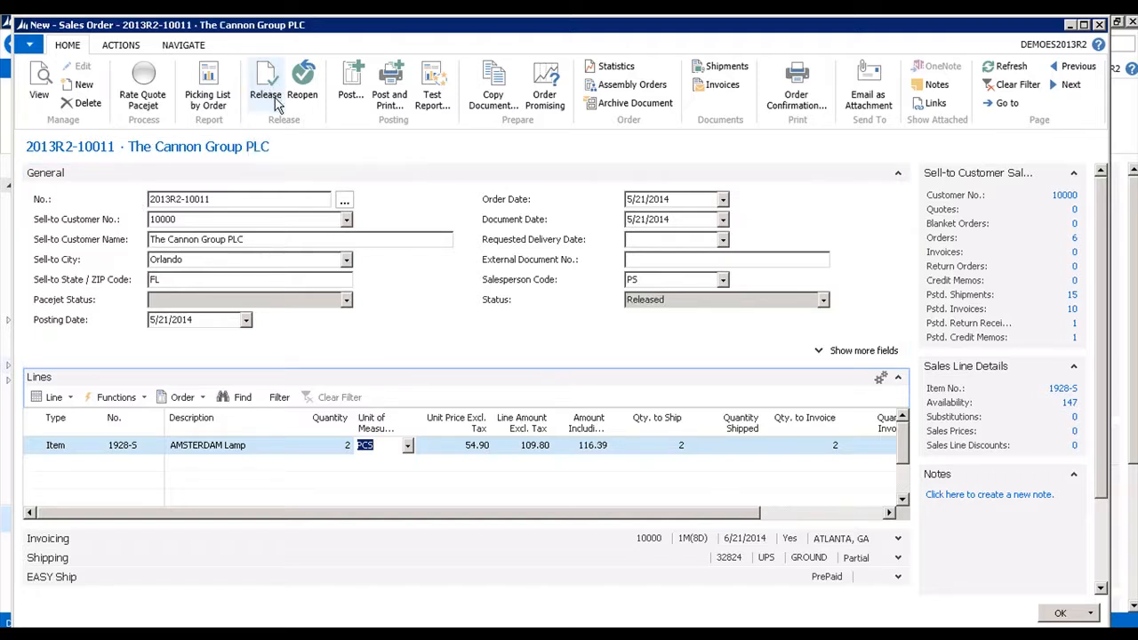
# - Switch to the Packing Screen, clear the stray document number, and load the first new Cannon Group sales order from the document list
pyautogui.click(210, 634)
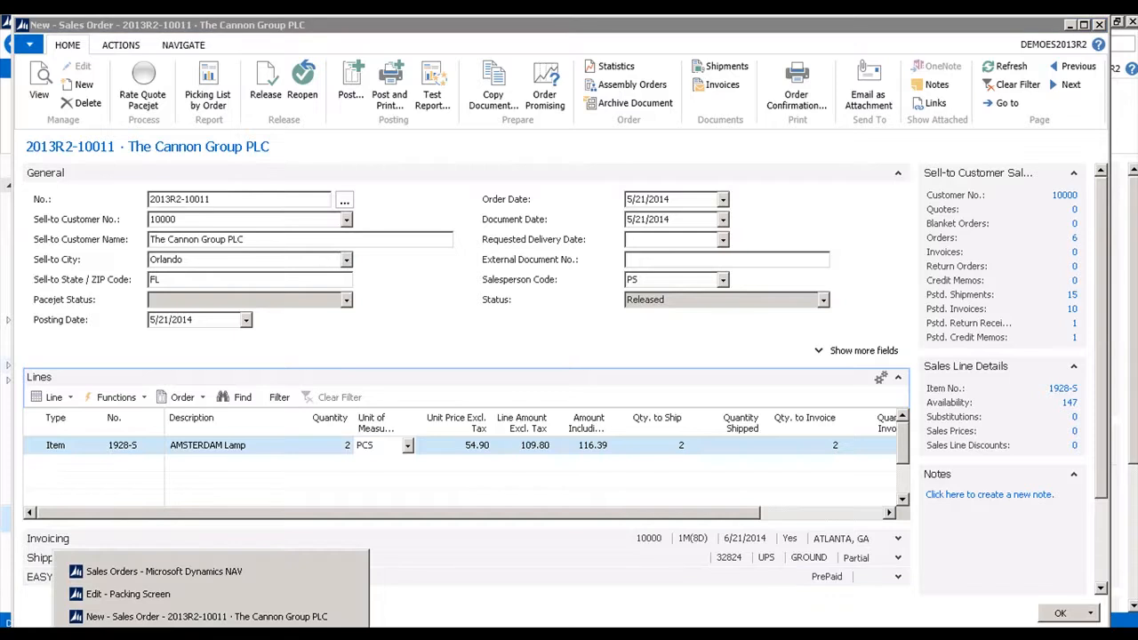
pyautogui.click(134, 593)
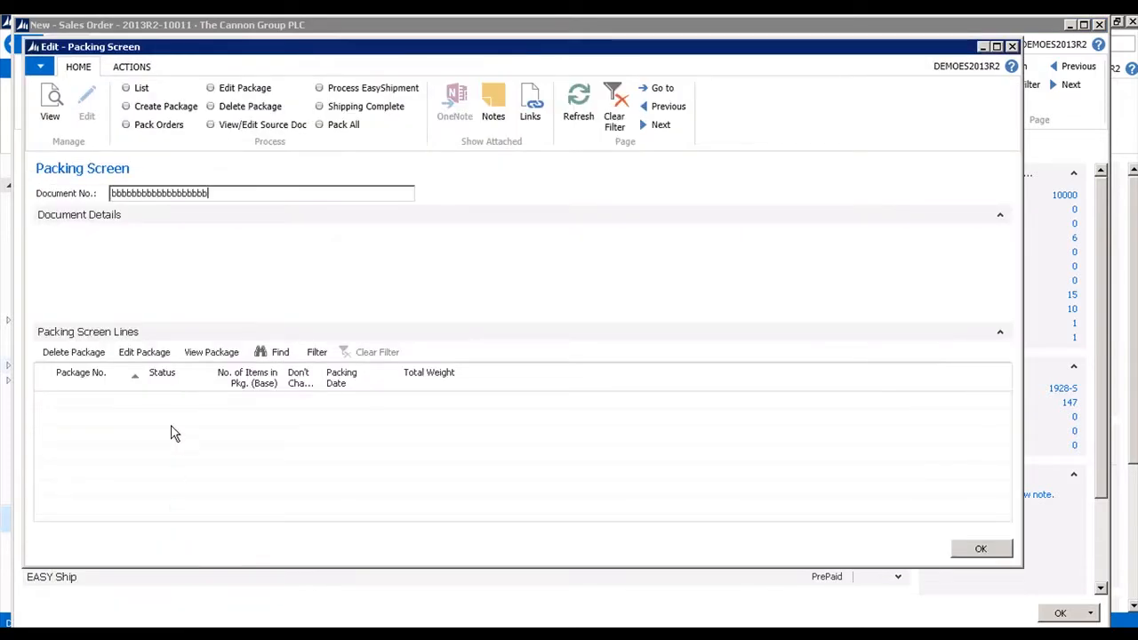
pyautogui.press('Escape')
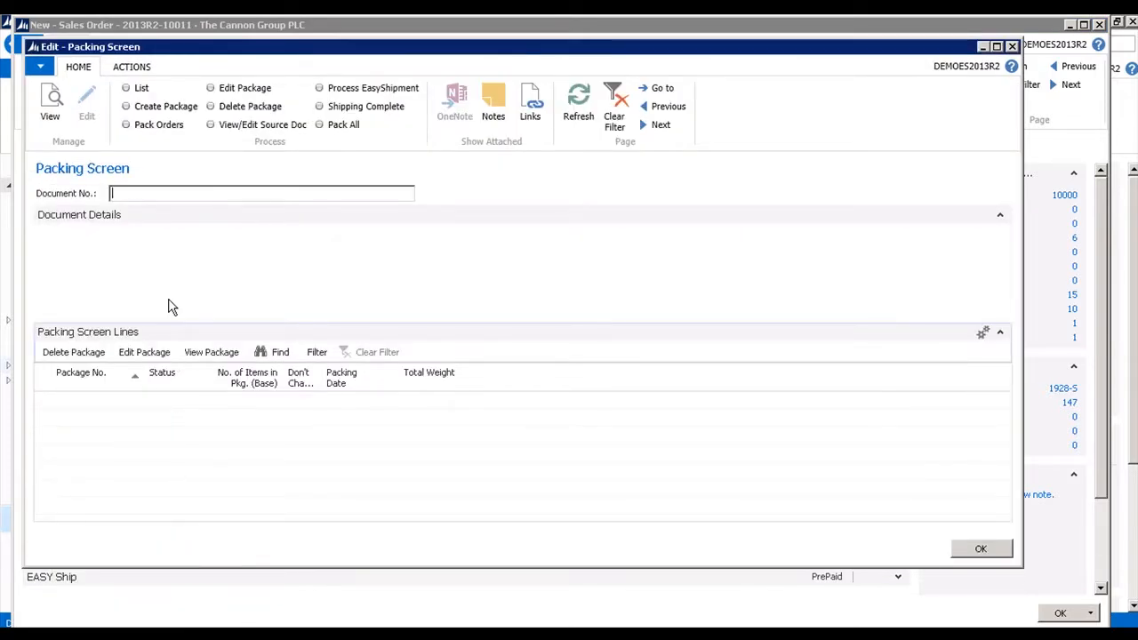
pyautogui.click(140, 93)
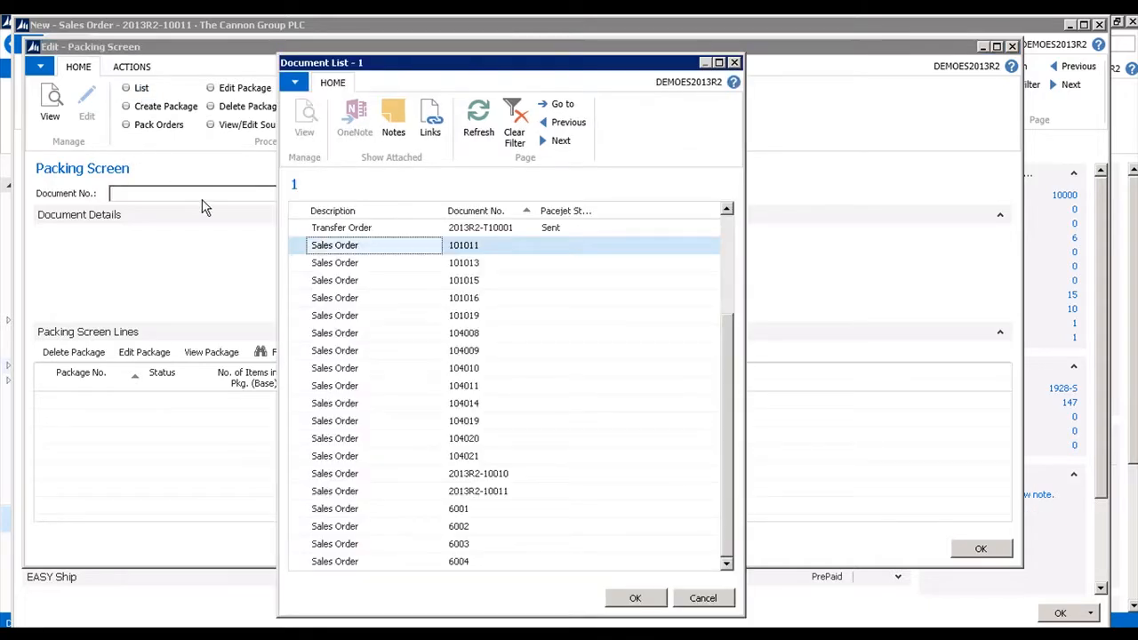
pyautogui.click(362, 478)
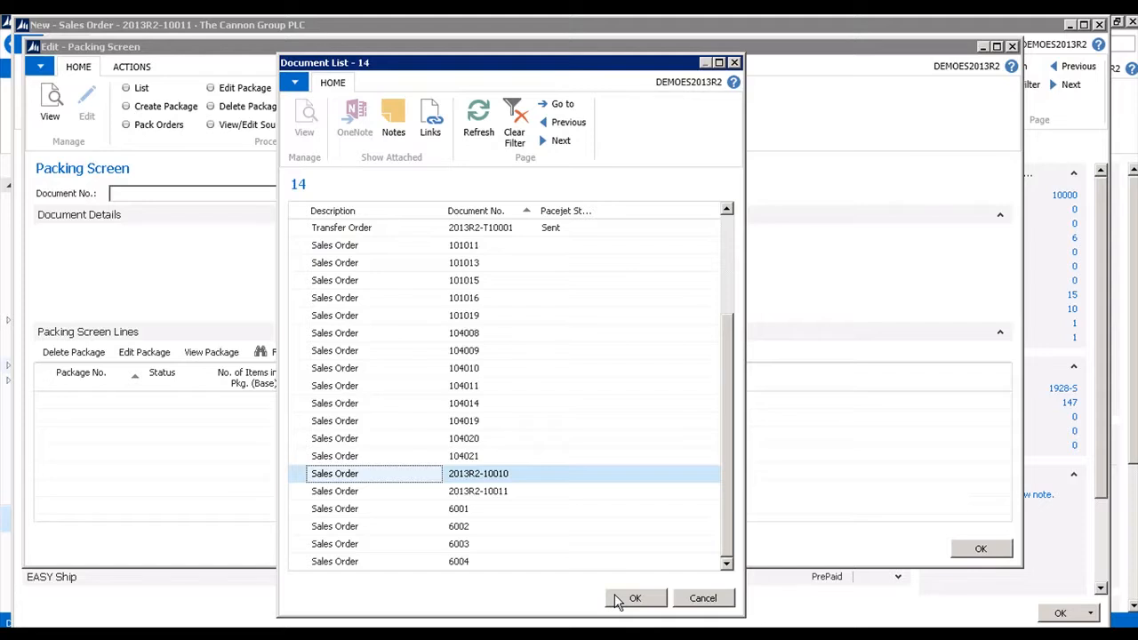
pyautogui.press('Return')
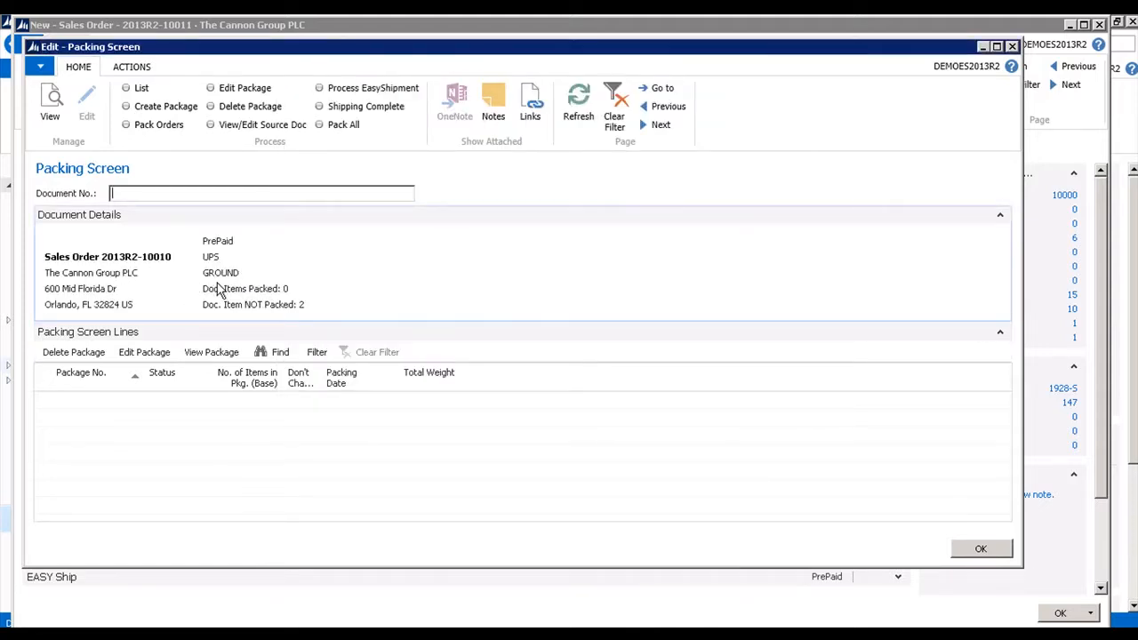
# - Start packing orders and add the 2 PCS of 1900-S PARIS Guest Chair, black, from the loaded order to the package
pyautogui.click(151, 126)
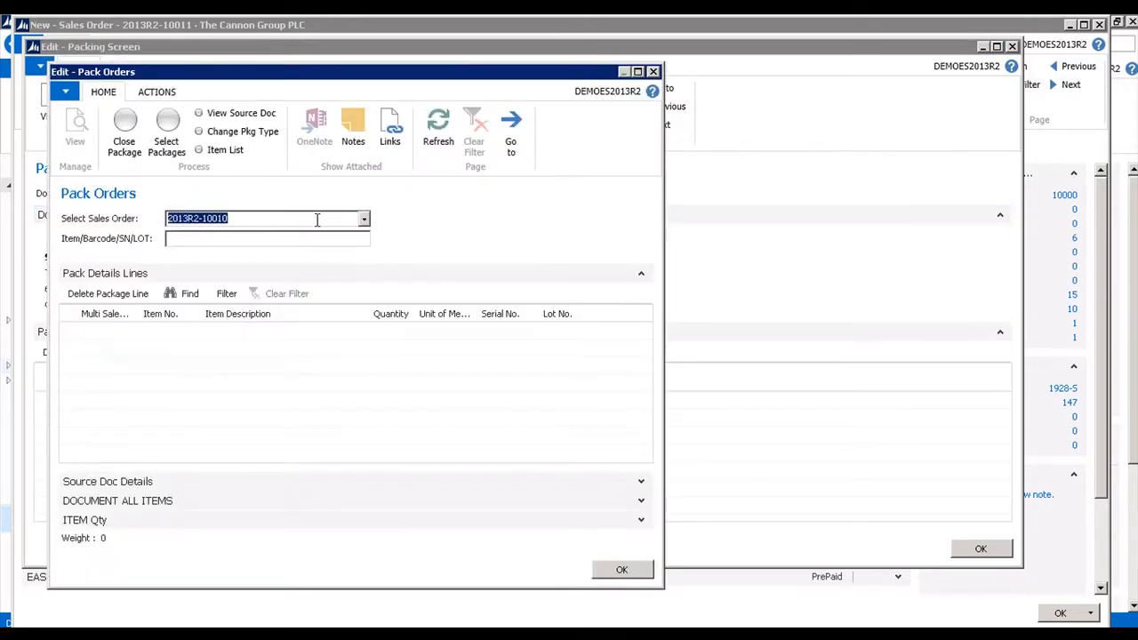
pyautogui.click(213, 153)
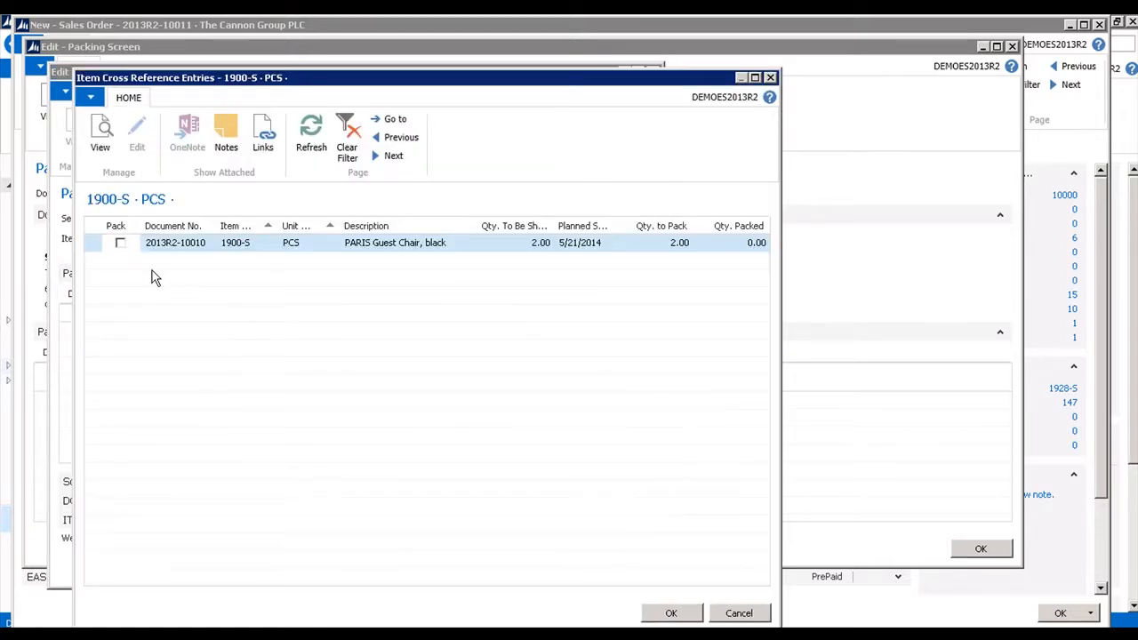
pyautogui.click(121, 244)
pyautogui.click(668, 613)
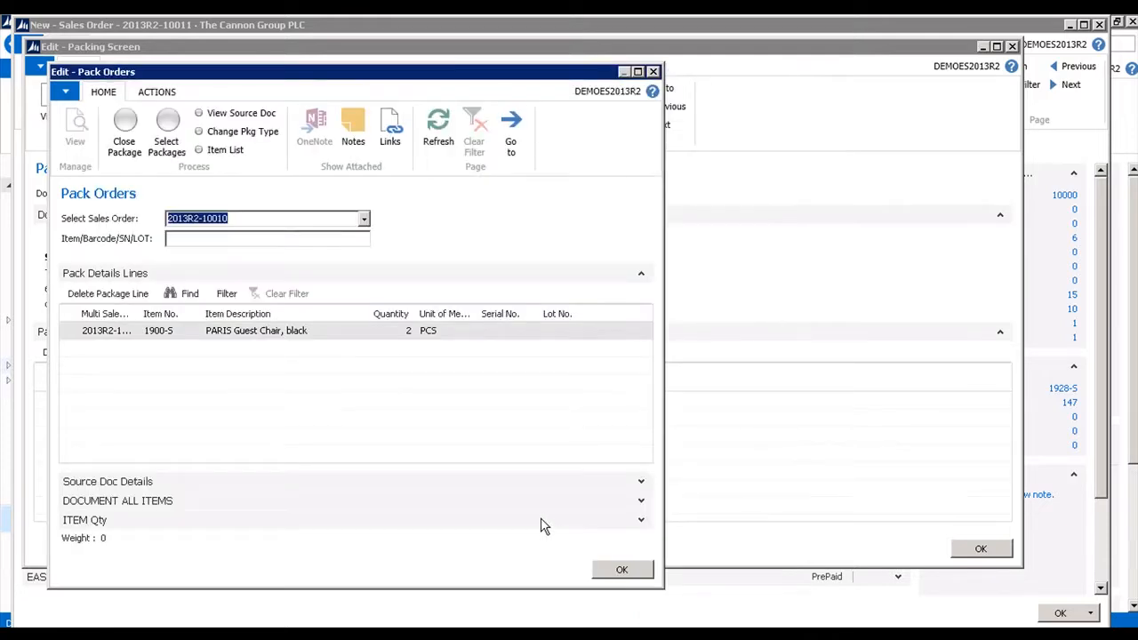
# - Add the second order's 2 PCS of 1928-S AMSTERDAM Lamp to the same package and widen the sales order number column
pyautogui.click(364, 221)
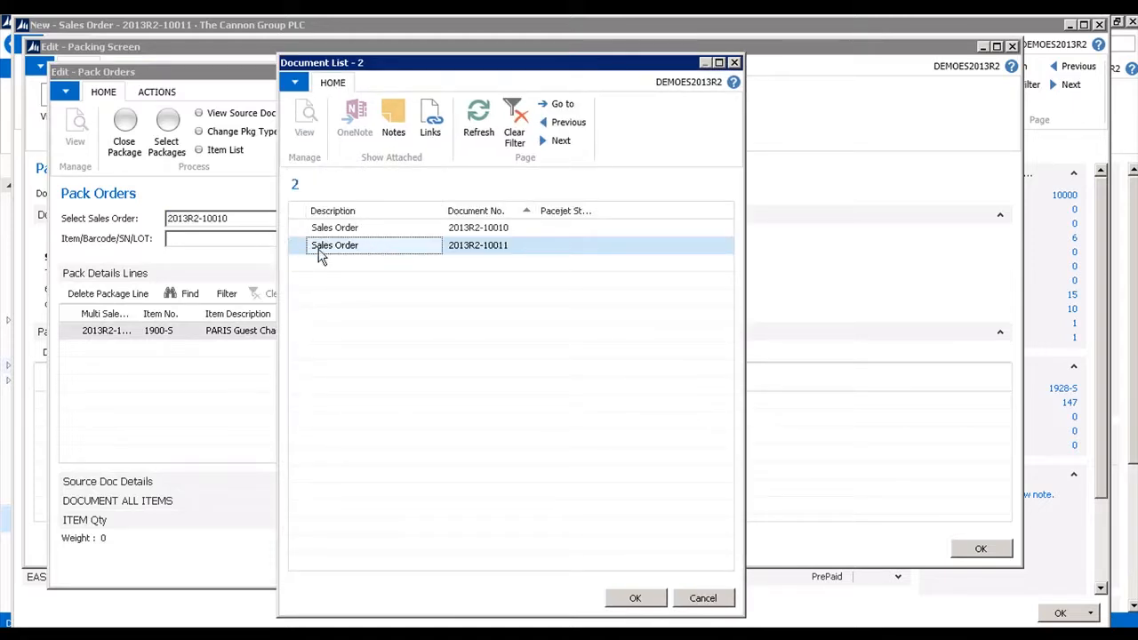
pyautogui.click(637, 598)
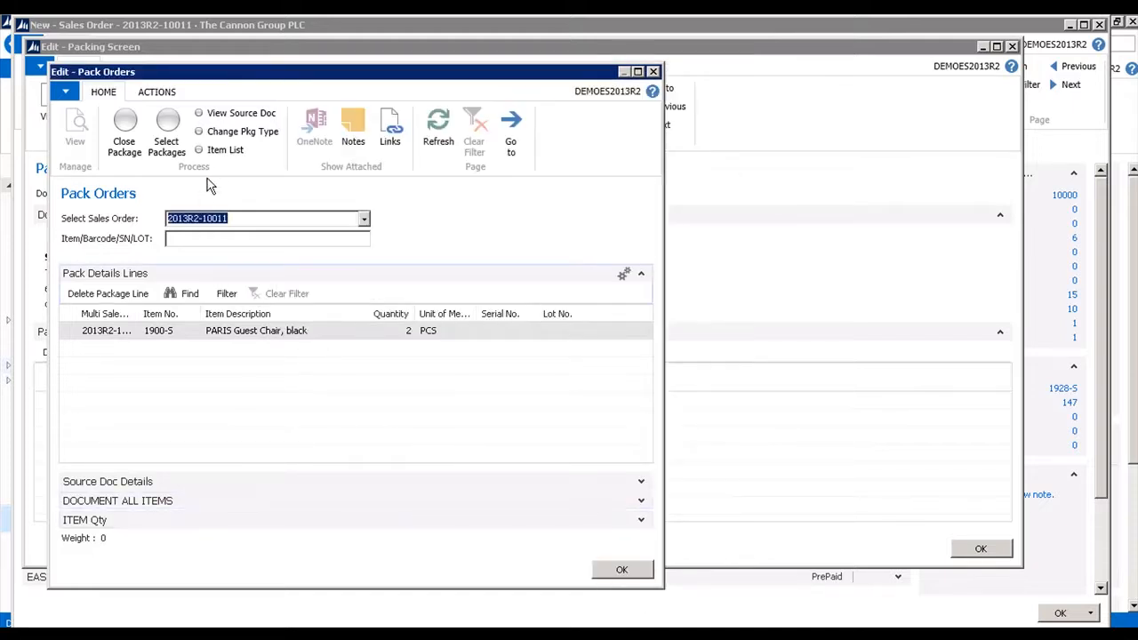
pyautogui.click(224, 150)
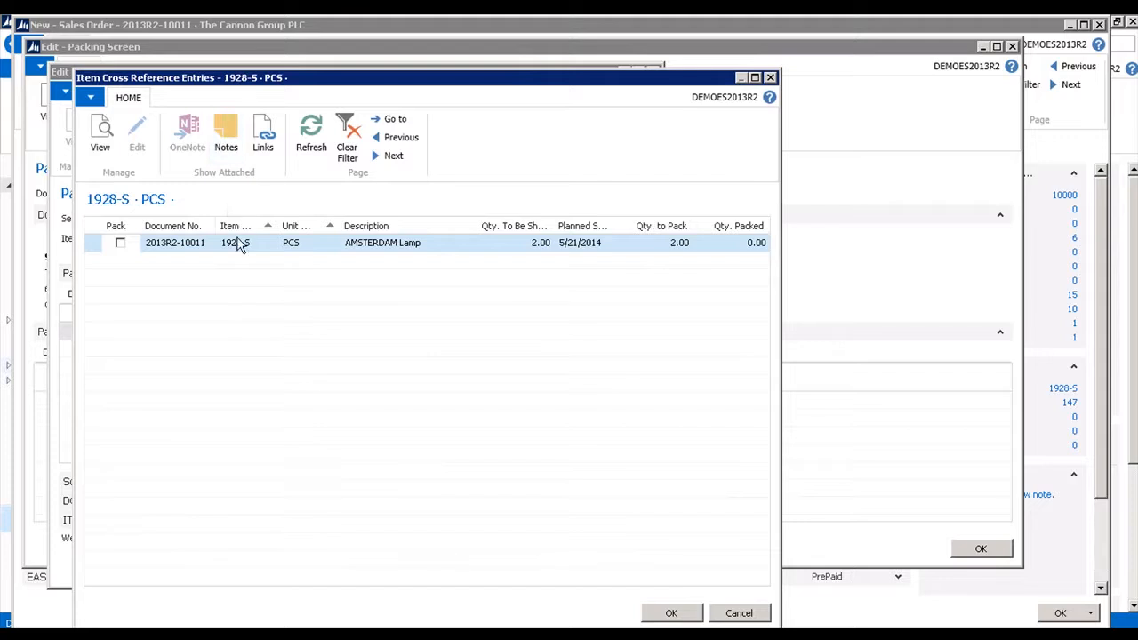
pyautogui.click(120, 244)
pyautogui.click(671, 613)
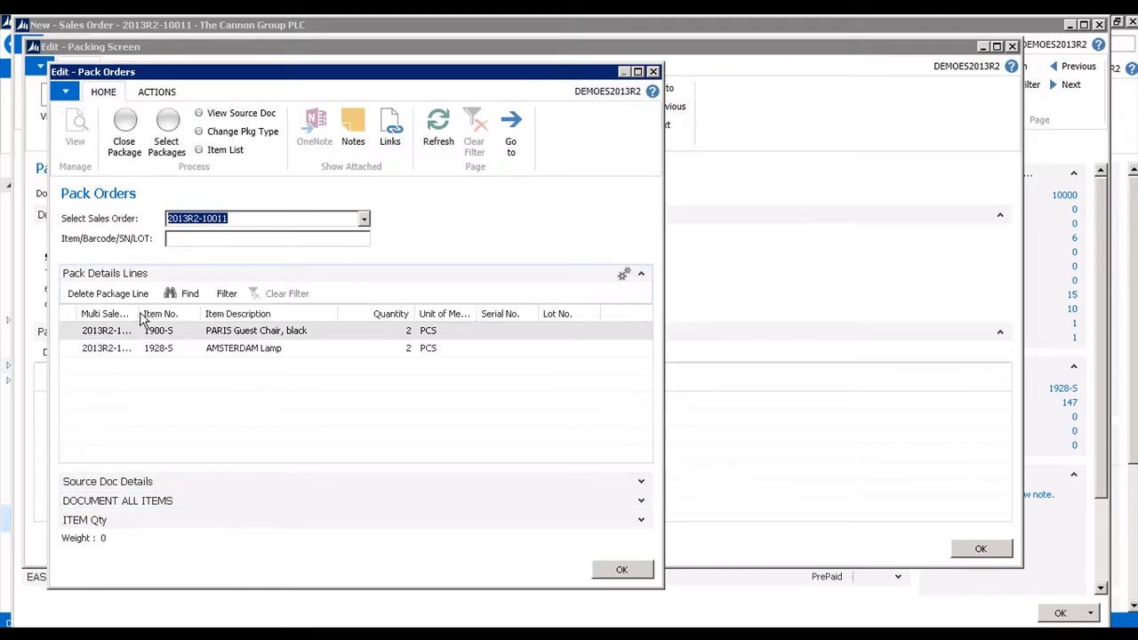
pyautogui.moveTo(138, 313); pyautogui.dragTo(161, 313)
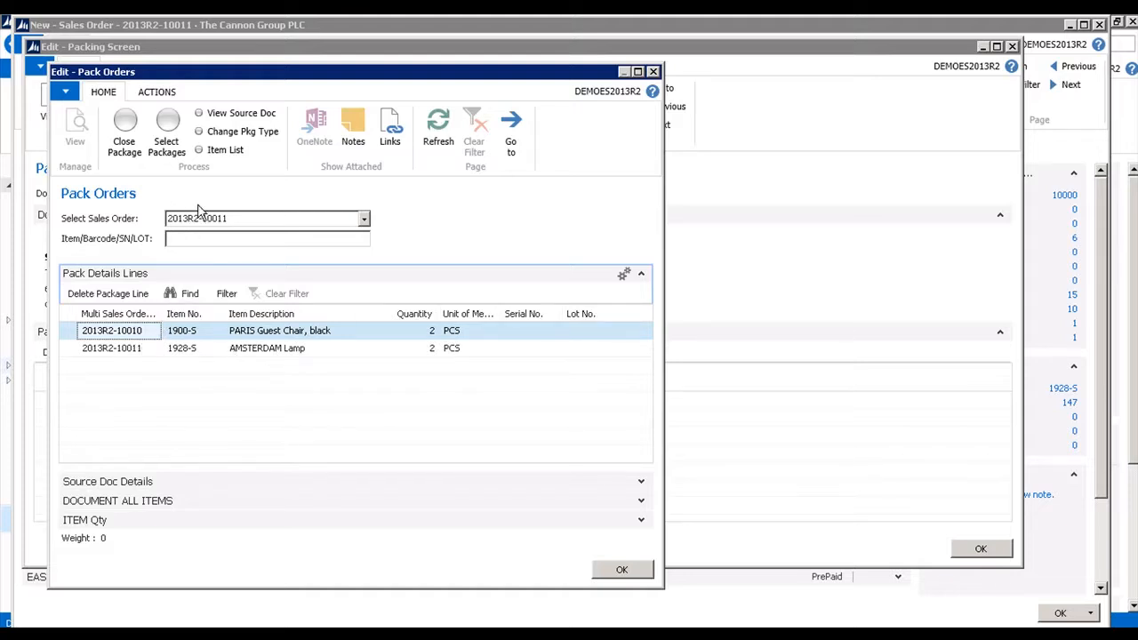
# - Assign 2 packages to the packed orders, with weight 15 and length, width and height of 14
pyautogui.click(177, 151)
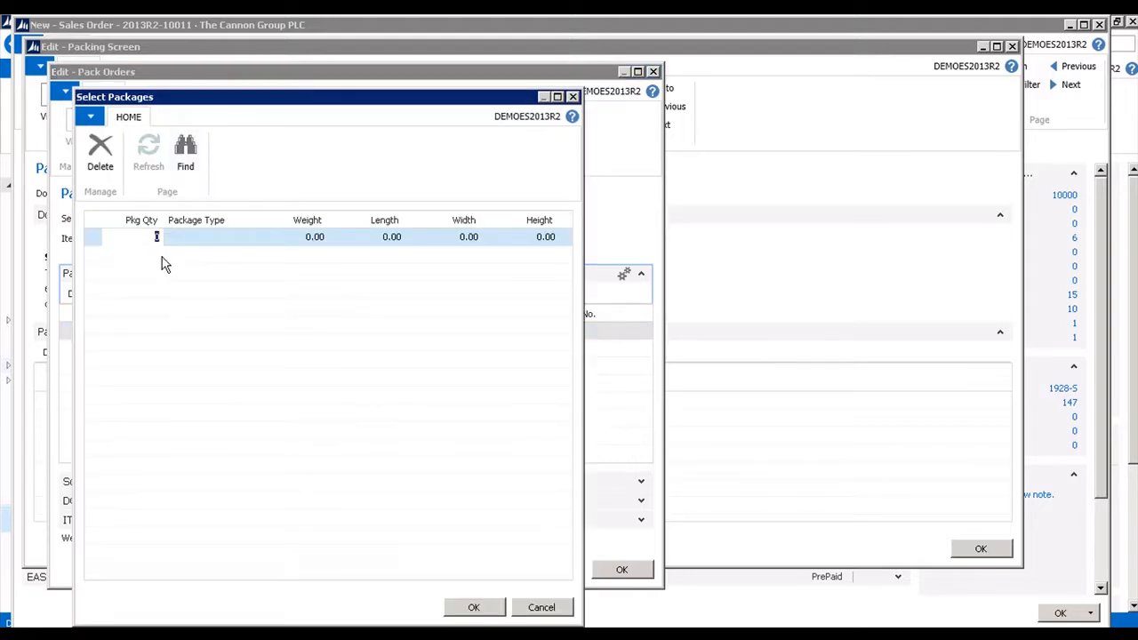
pyautogui.write('2')
pyautogui.press('Tab')
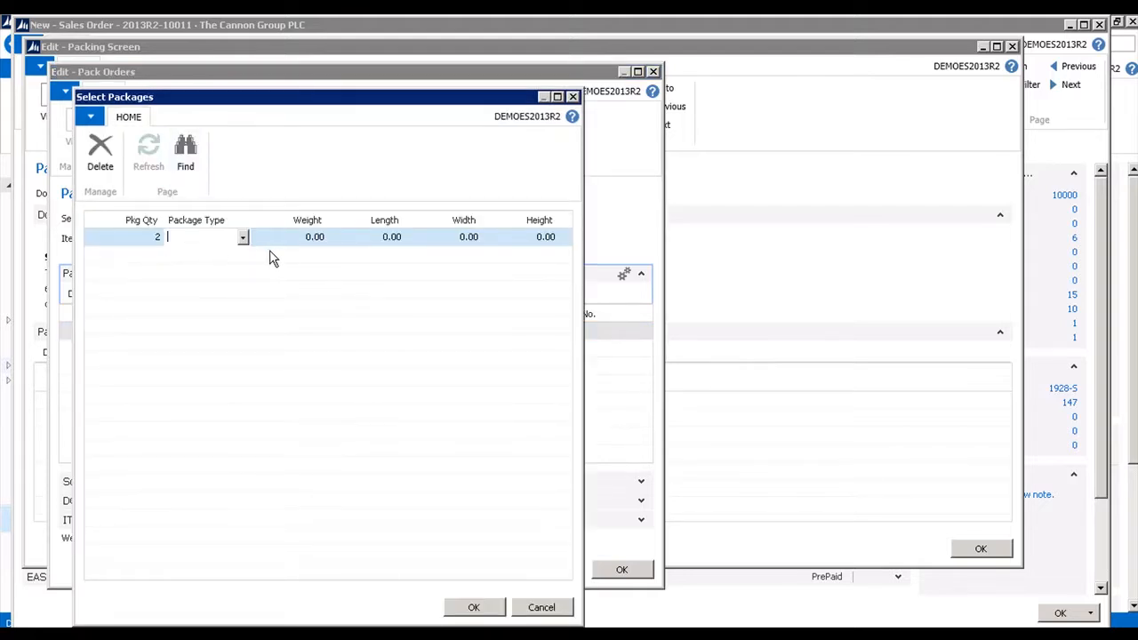
pyautogui.press('Tab')
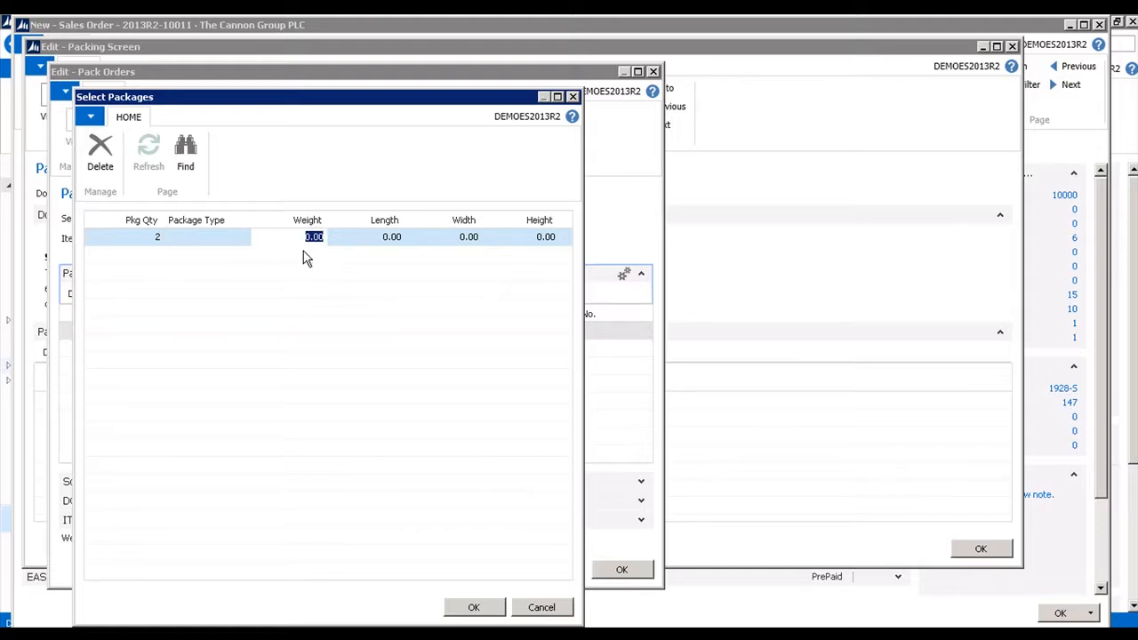
pyautogui.write('15')
pyautogui.press('Tab')
pyautogui.write('14')
pyautogui.press('Tab')
pyautogui.write('14')
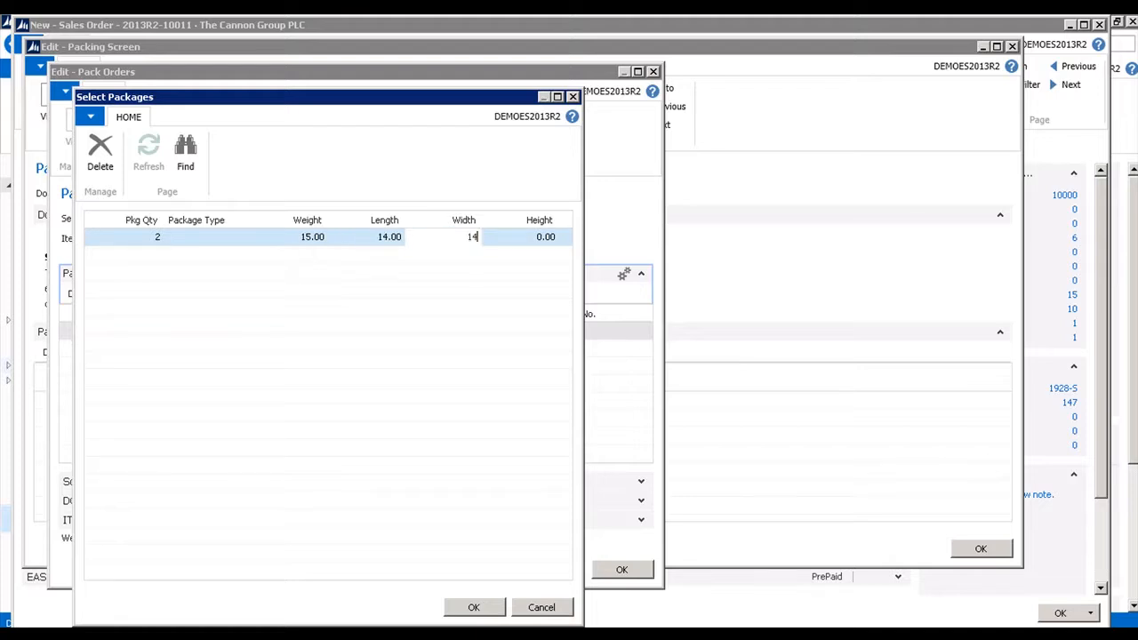
pyautogui.press('Tab')
pyautogui.write('1')
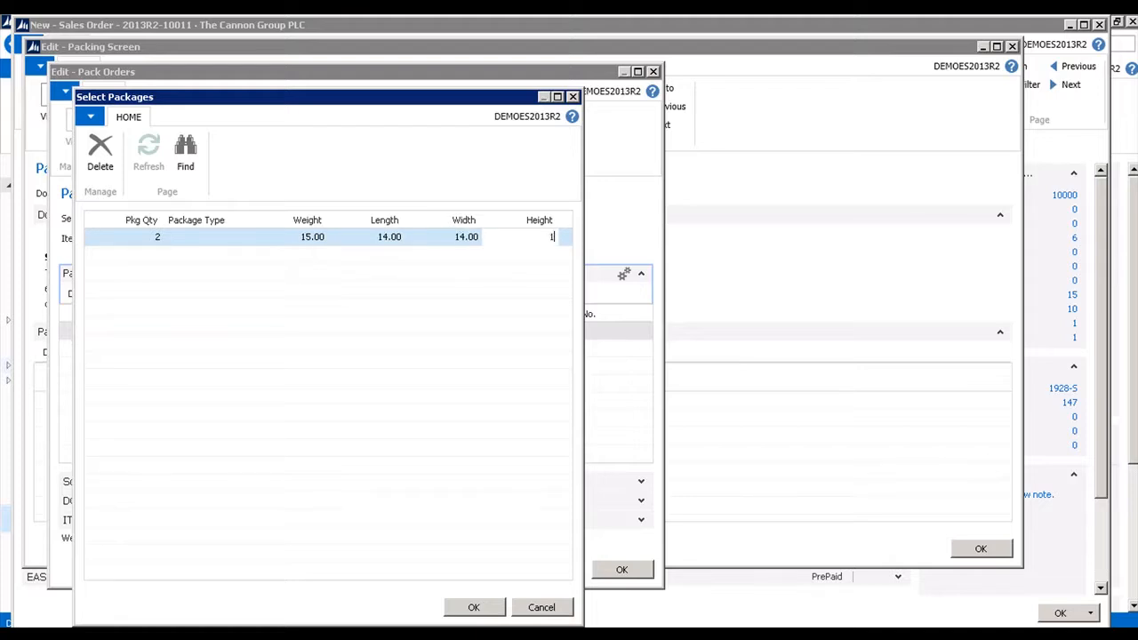
pyautogui.click(472, 606)
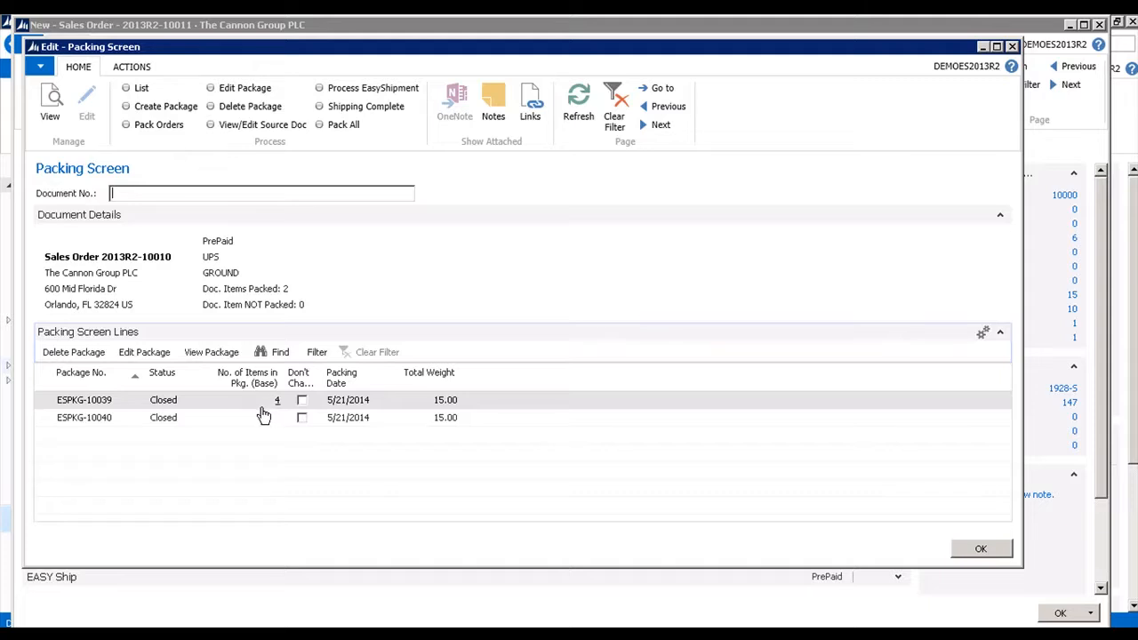
# - Process the packed orders through Pacejet, review the commodity details, and ship both packages
pyautogui.click(346, 93)
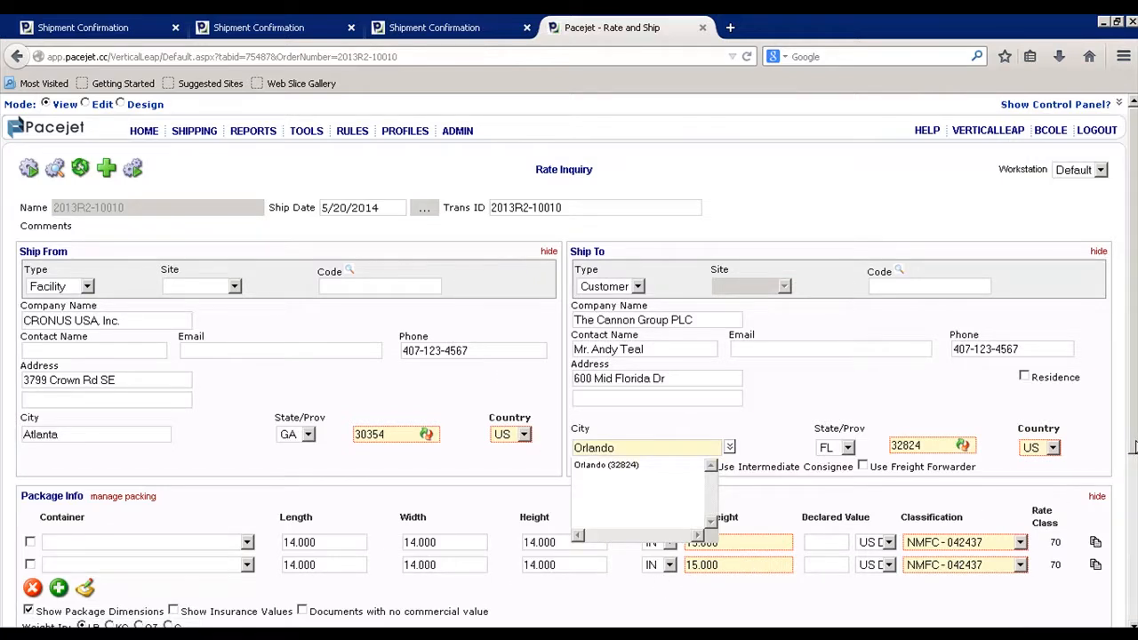
pyautogui.scroll(-5, 569, 360)
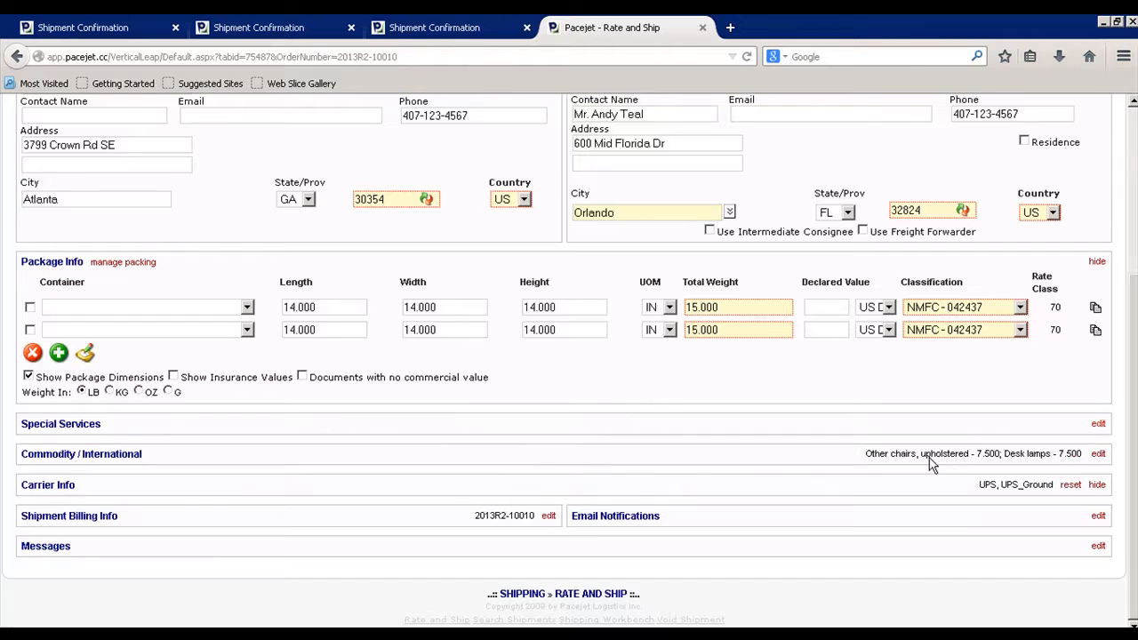
pyautogui.click(1098, 455)
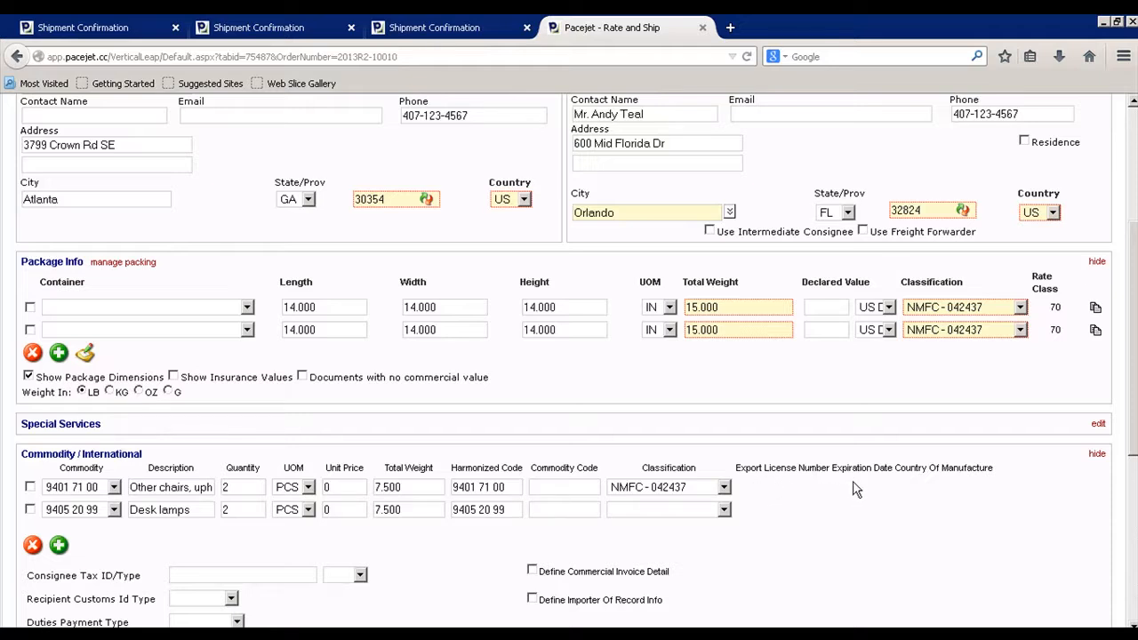
pyautogui.click(1097, 455)
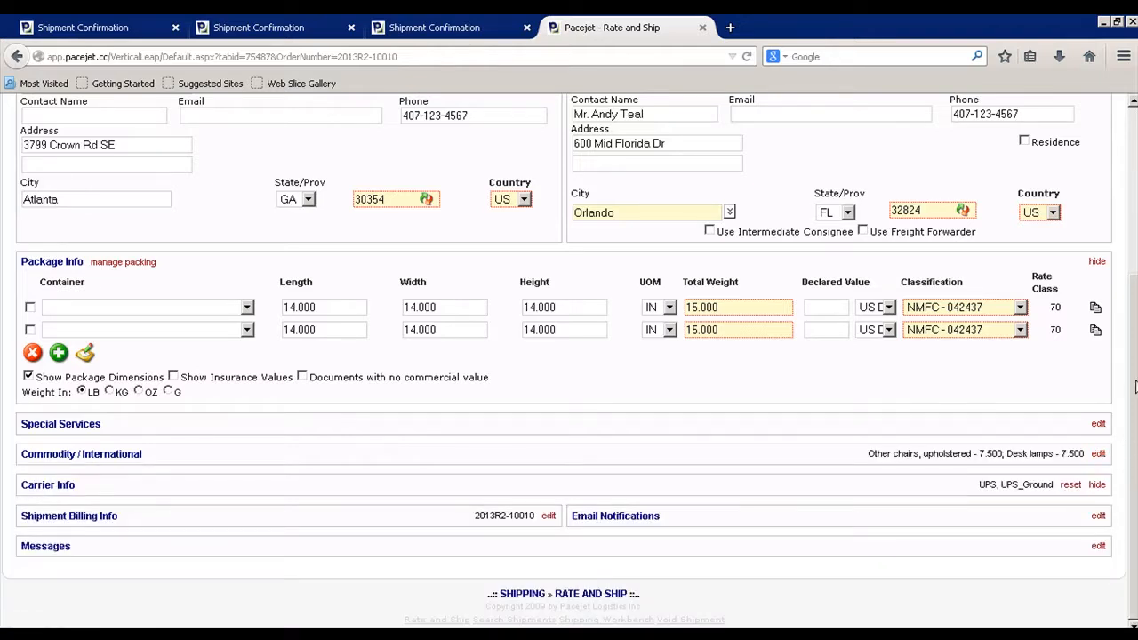
pyautogui.scroll(5, 1133, 270)
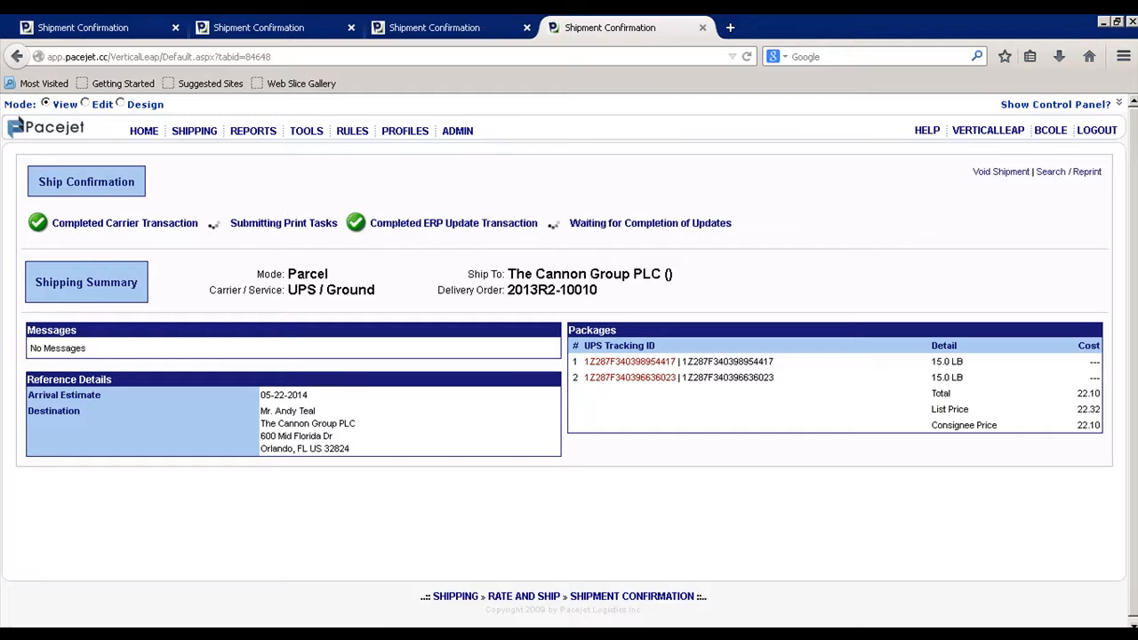
# - Return to the Packing Screen and mark shipping complete to import the shipment from Pacejet
pyautogui.click(210, 635)
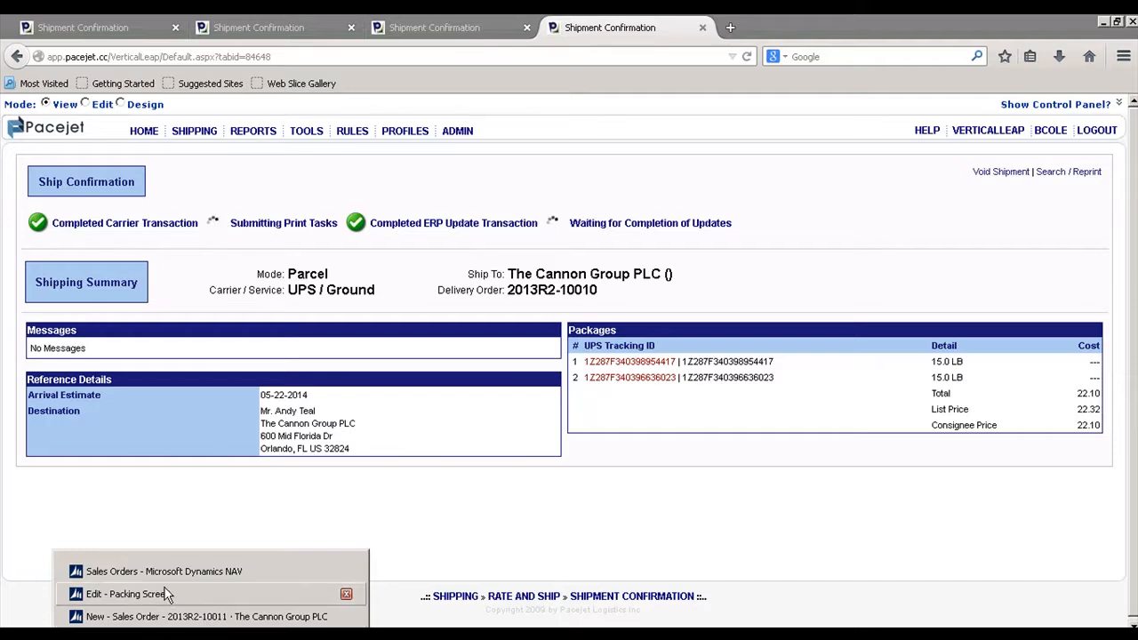
pyautogui.click(127, 593)
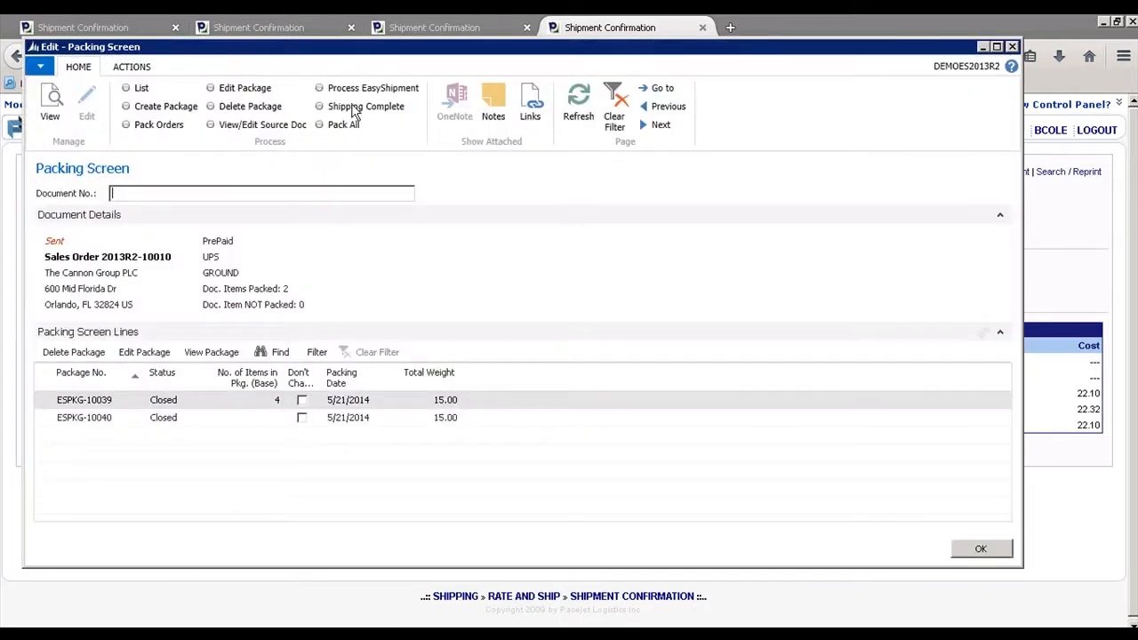
pyautogui.click(356, 108)
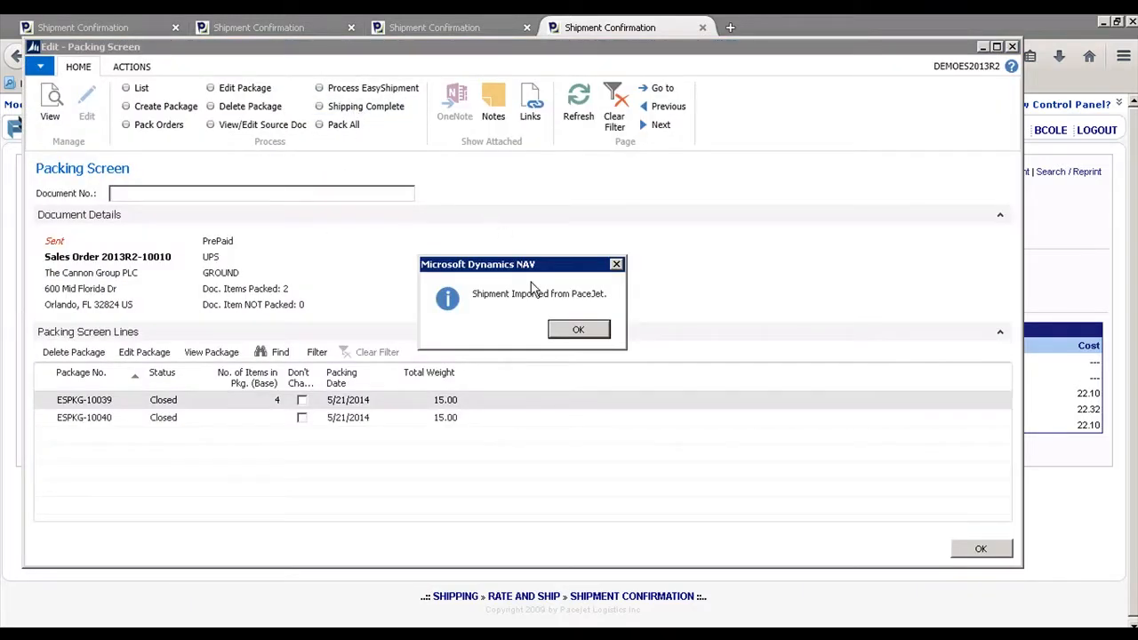
pyautogui.click(576, 329)
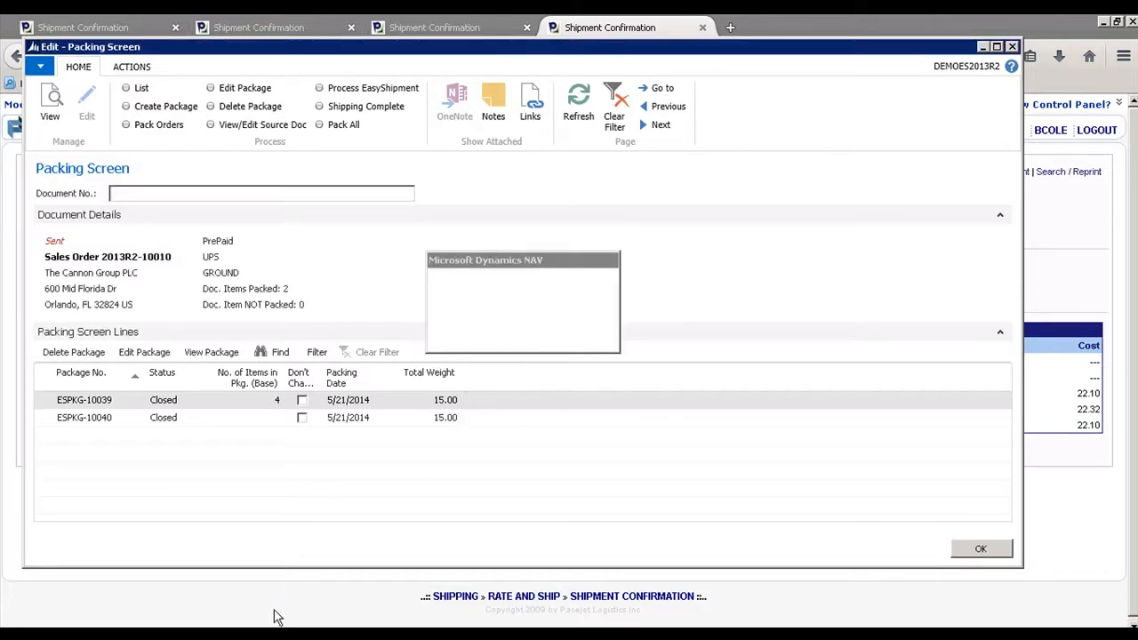
# - Bring up the AMSTERDAM Lamp sales order and widen the line Description column to examine its tracking numbers
pyautogui.click(211, 633)
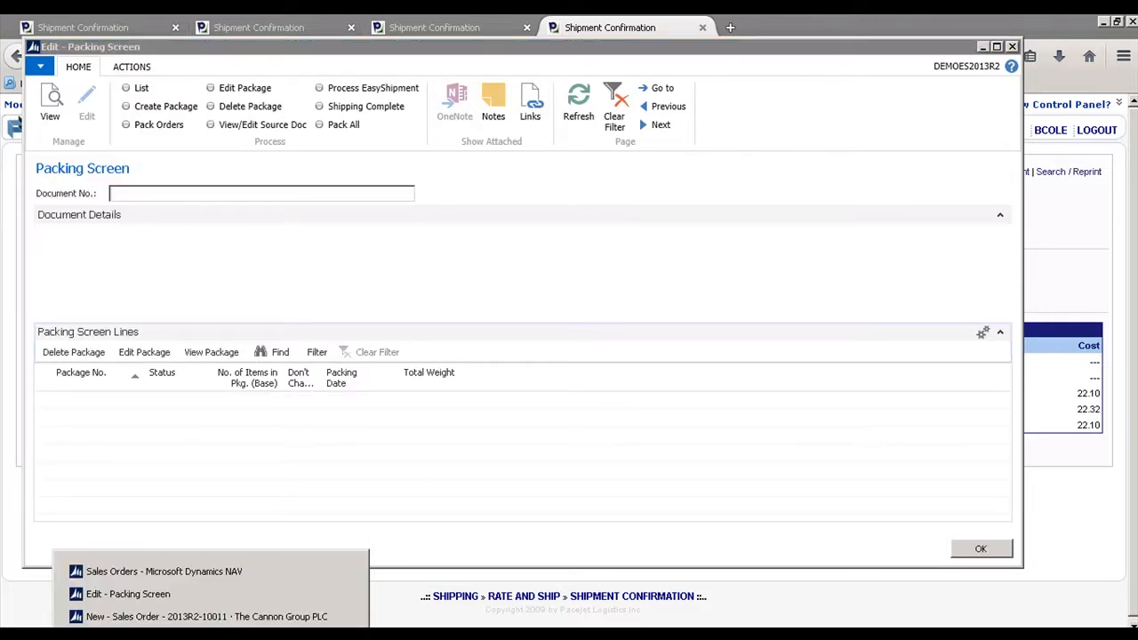
pyautogui.click(165, 618)
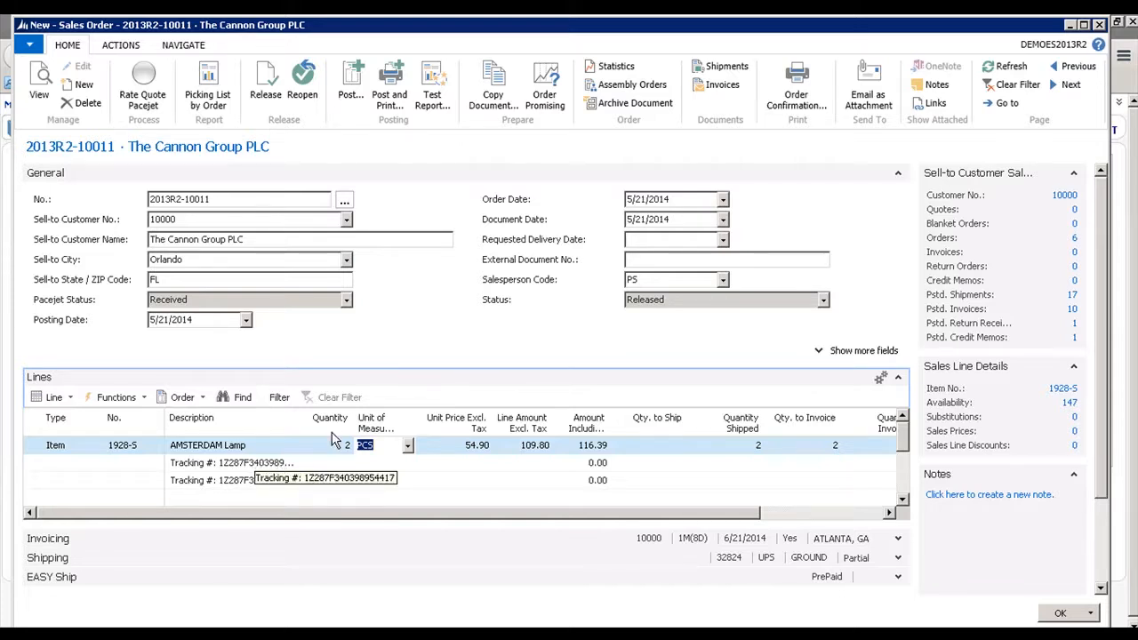
pyautogui.moveTo(303, 423); pyautogui.dragTo(346, 424)
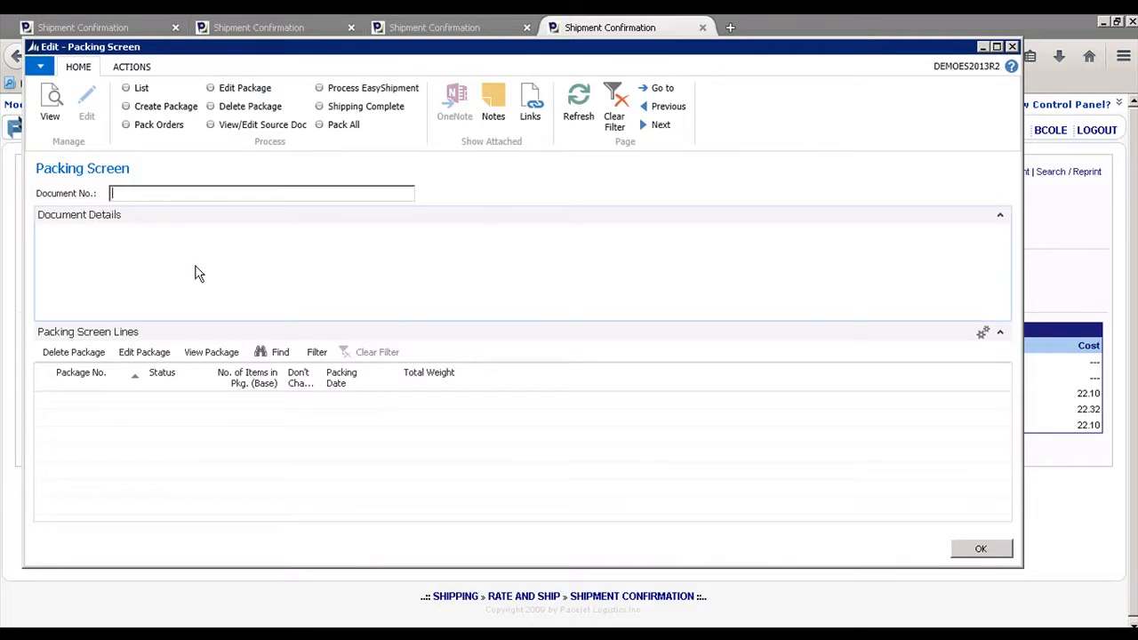
# - Close the Packing Screen and open the first new Cannon Group order from the Sales Orders list to examine its shipped lines
pyautogui.press('Escape')
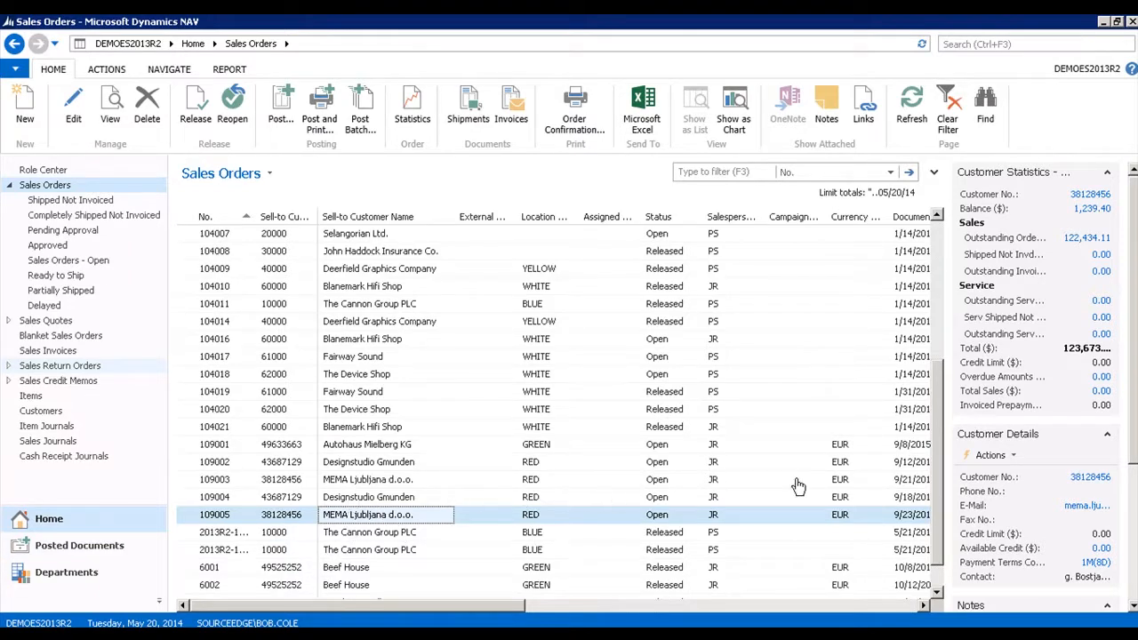
pyautogui.moveTo(936, 527); pyautogui.dragTo(940, 576)
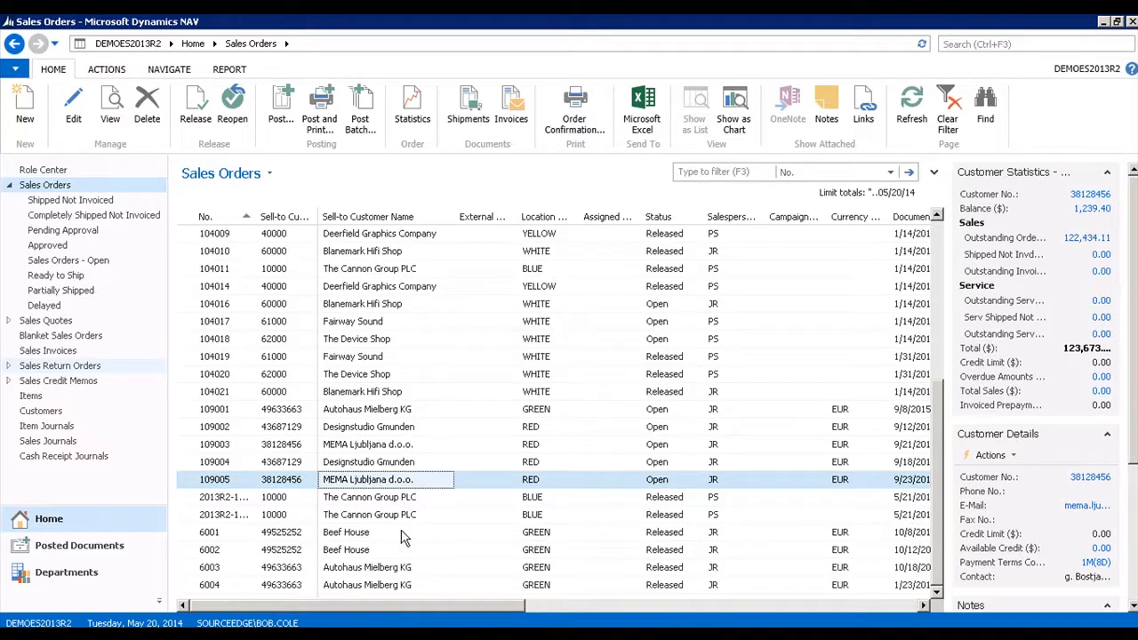
pyautogui.click(383, 499)
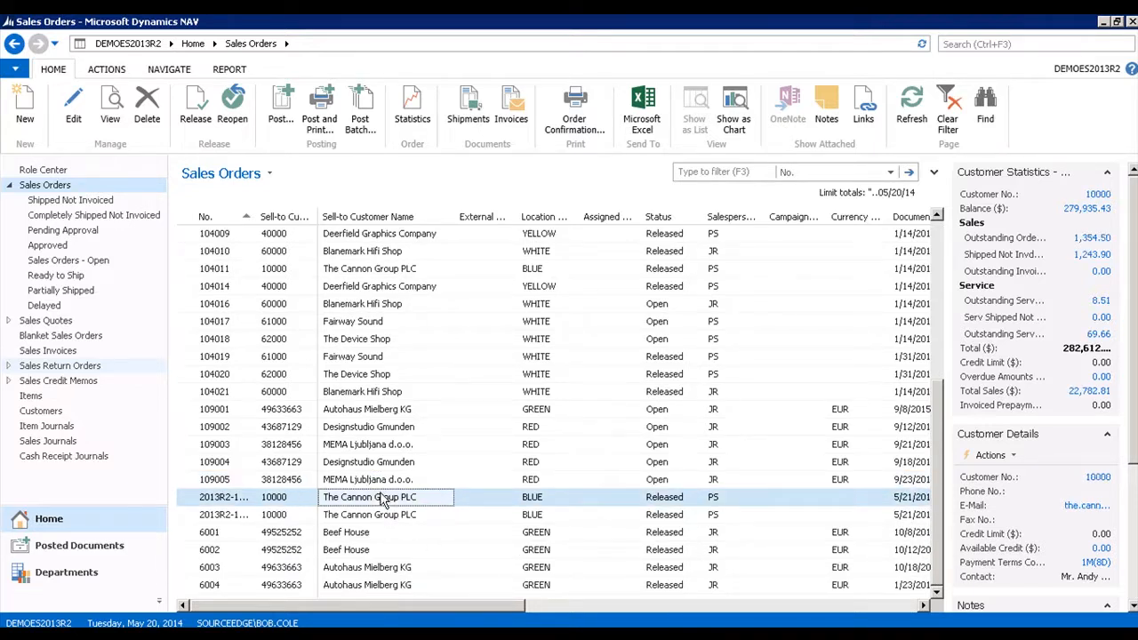
pyautogui.doubleClick(384, 499)
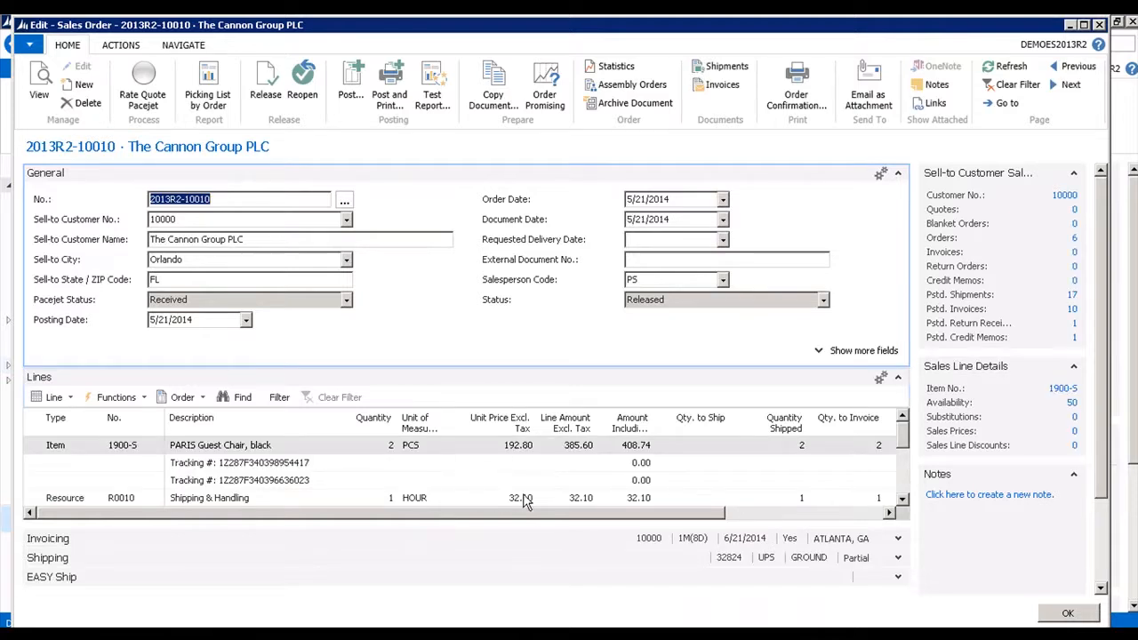